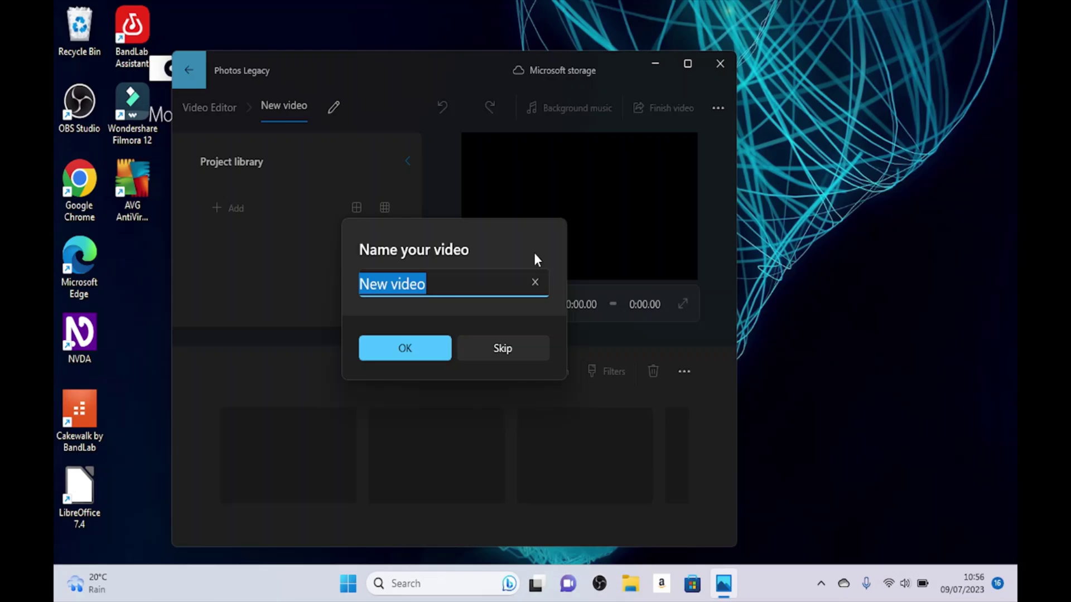
Name the new video project test
{"action": "key", "text": "Tab"}
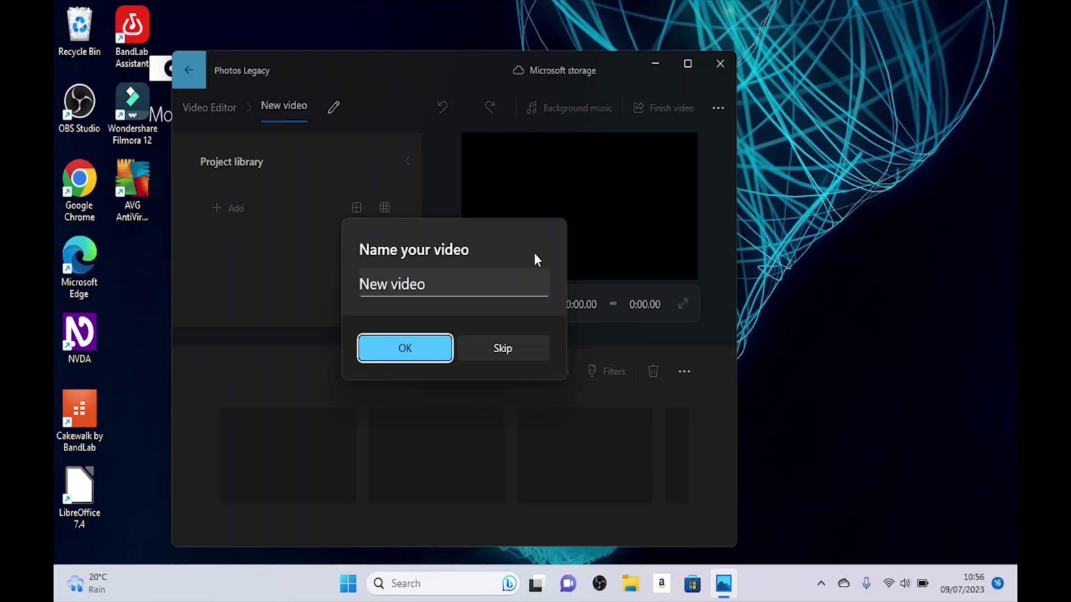
{"action": "key", "text": "shift+Tab"}
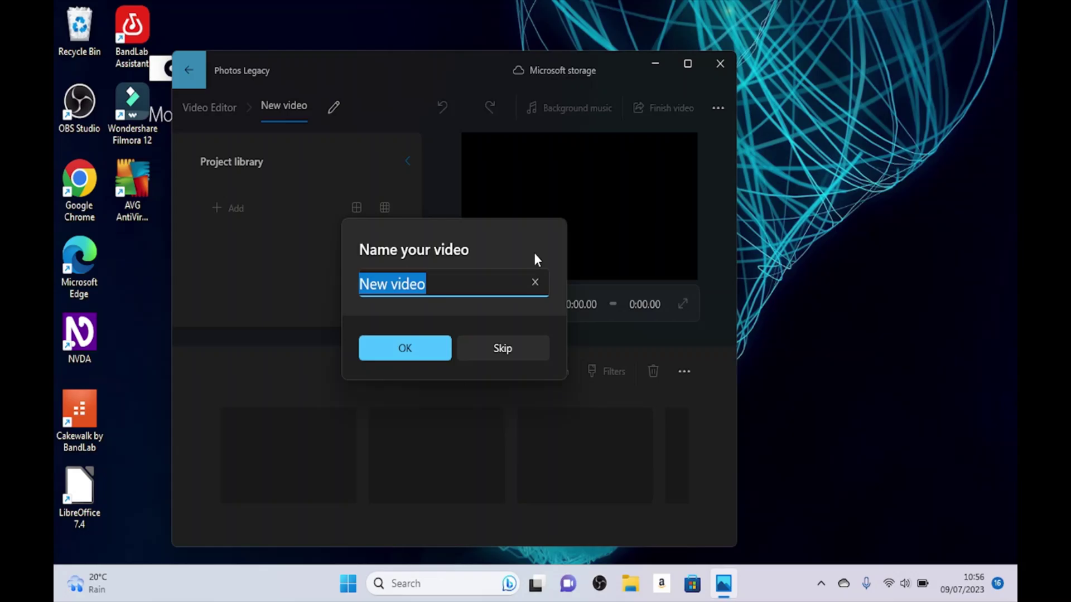
{"action": "key", "text": "BackSpace"}
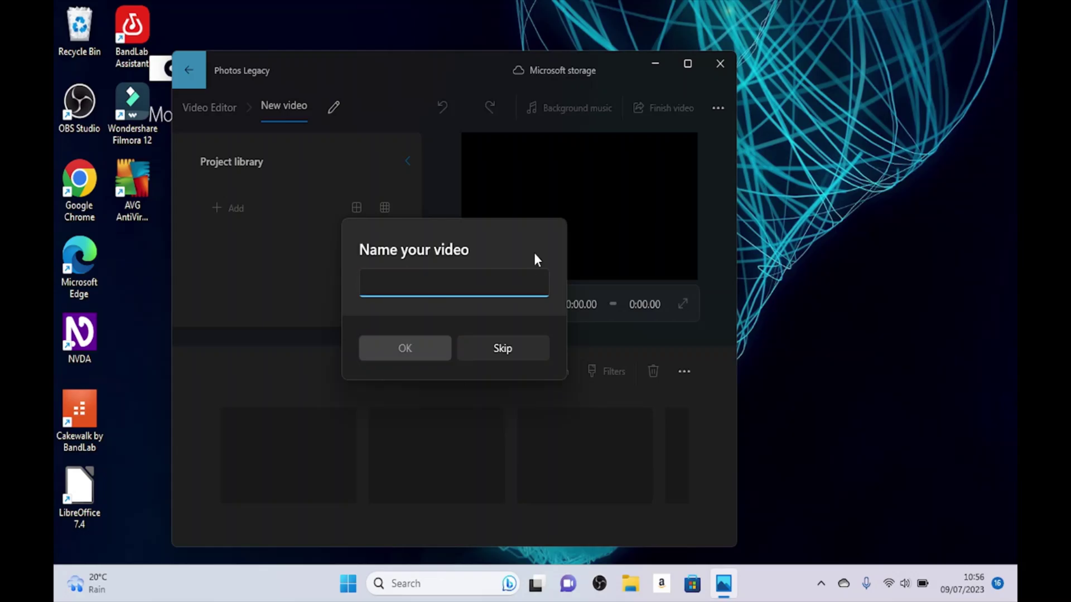
{"action": "type", "text": "test"}
{"action": "key", "text": "Return"}
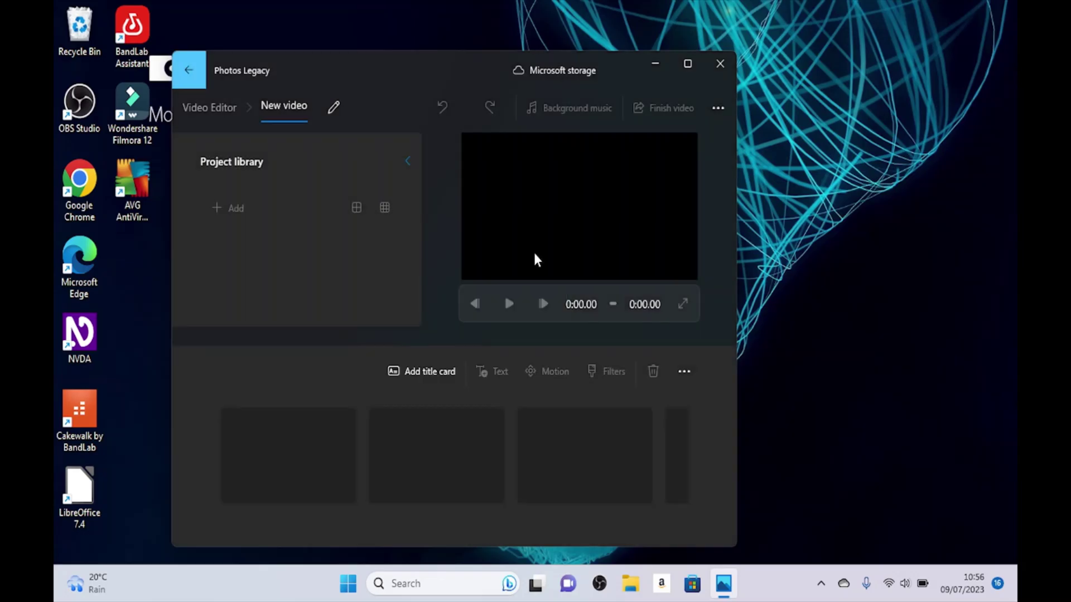
{"action": "key", "text": "Tab"}
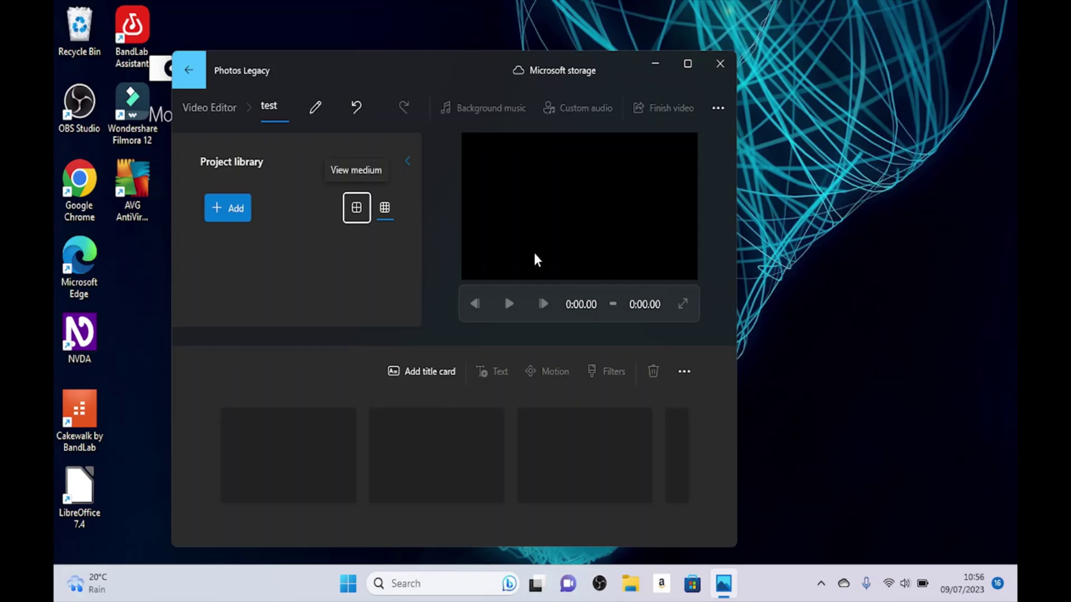
{"action": "key", "text": "shift+Tab"}
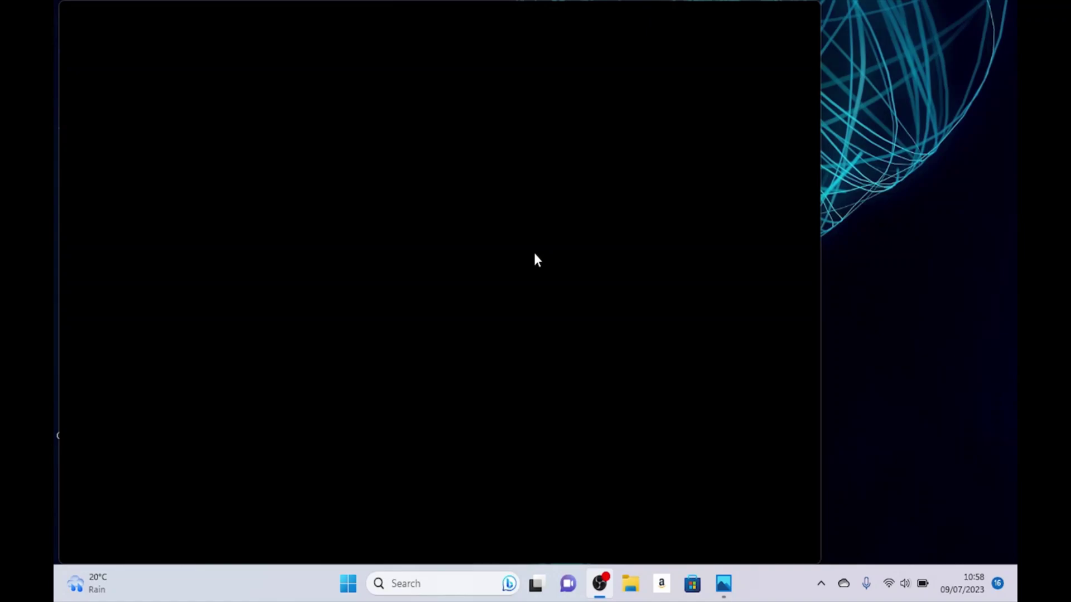
Show the desktop and hide the OBS Studio window through its entry among the hidden system tray icons
{"action": "key", "text": "super+d"}
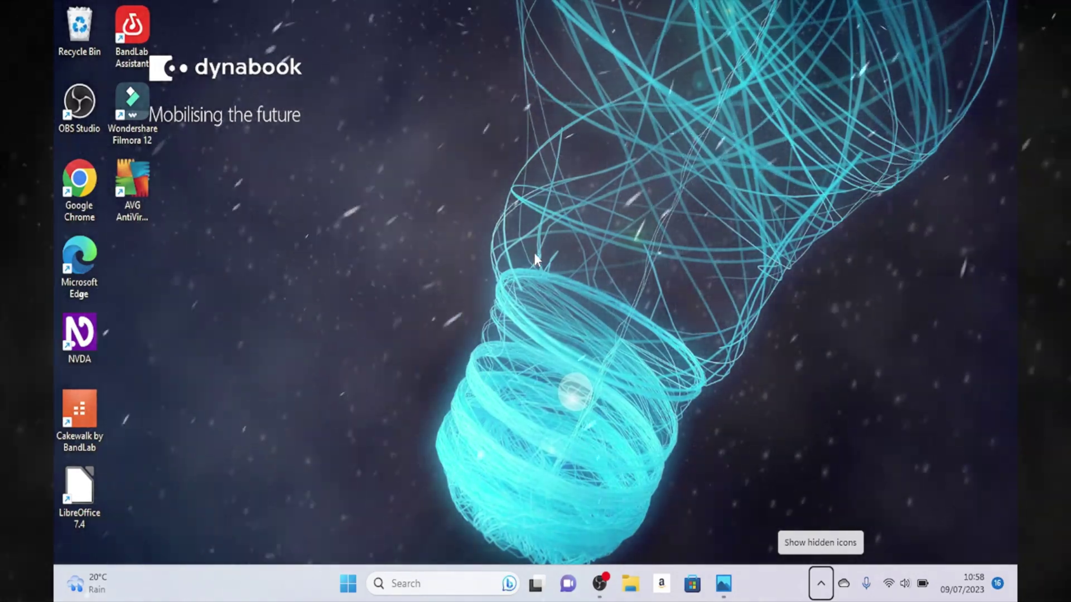
{"action": "key", "text": "Return"}
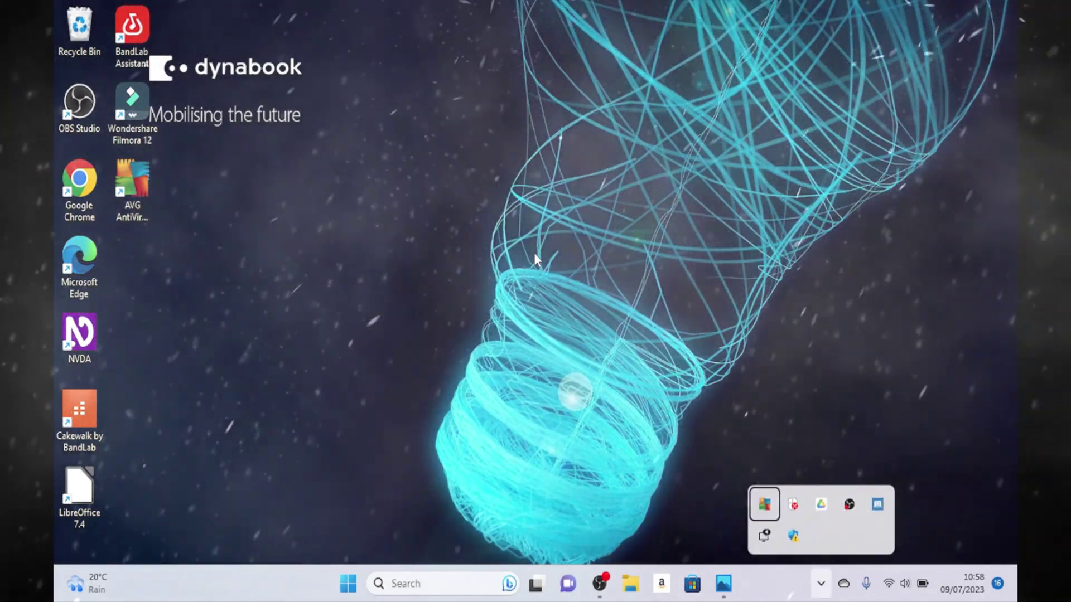
{"action": "key", "text": "Right"}
{"action": "key", "text": "Right"}
{"action": "key", "text": "Right"}
{"action": "key", "text": "Right"}
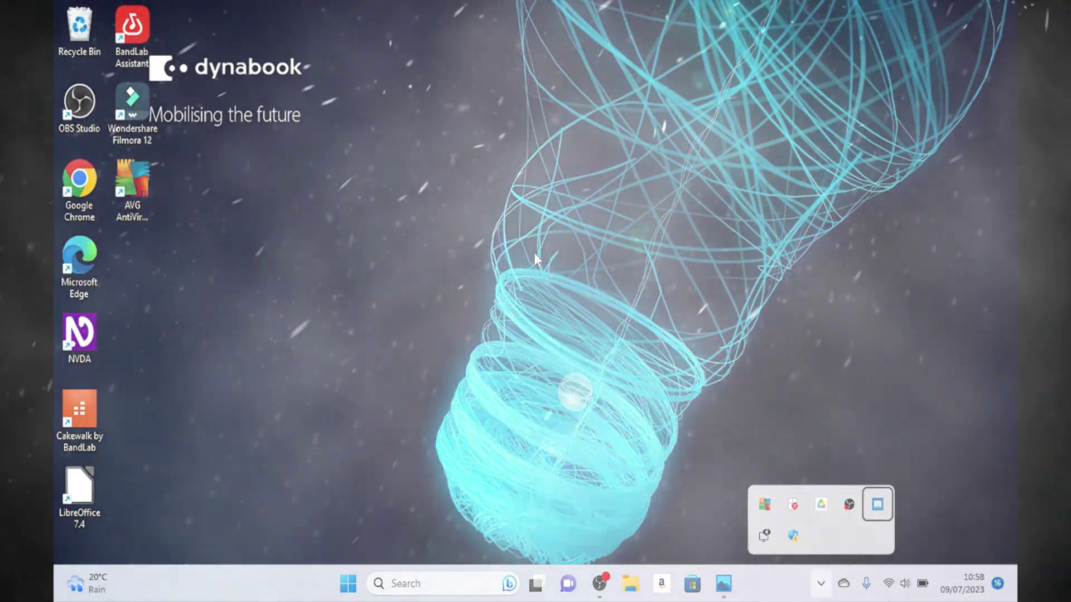
{"action": "key", "text": "Left"}
{"action": "key", "text": "Left"}
{"action": "key", "text": "Right"}
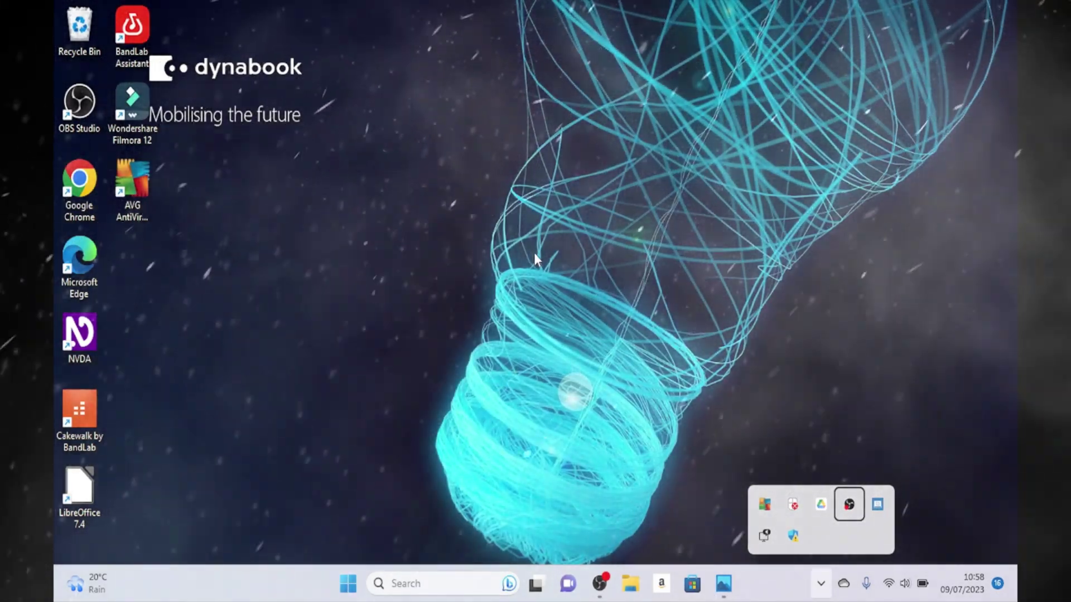
{"action": "key", "text": "Right"}
{"action": "key", "text": "Left"}
{"action": "key", "text": "shift+F10"}
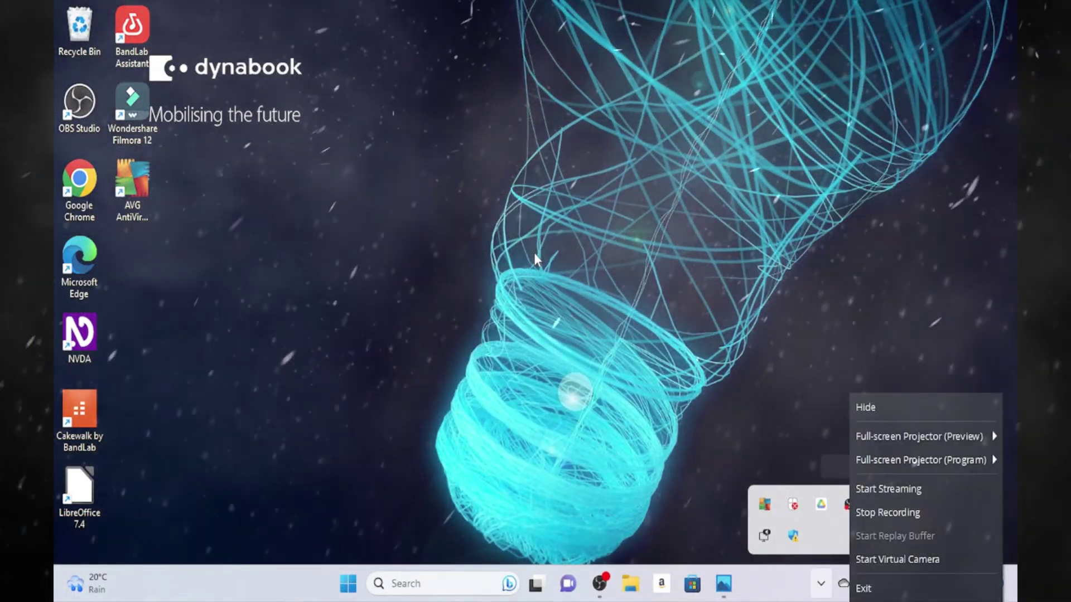
{"action": "key", "text": "Down"}
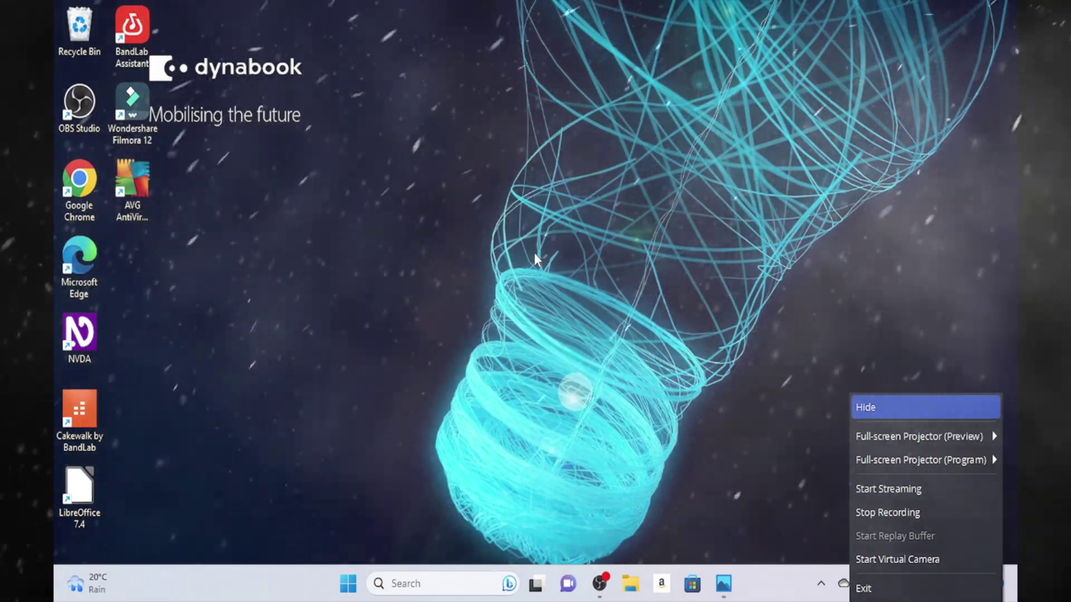
{"action": "key", "text": "Return"}
Switch to Photos Legacy and place the two selected screen recordings from the project library in the storyboard
{"action": "key", "text": "alt+Tab"}
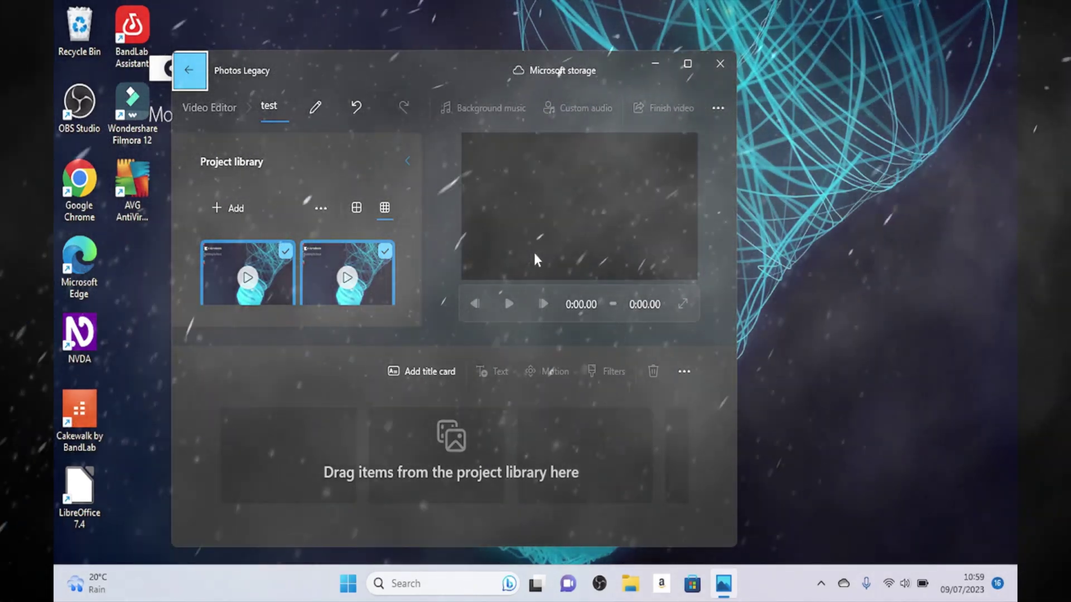
{"action": "key", "text": "shift+Tab"}
{"action": "key", "text": "shift+Tab"}
{"action": "key", "text": "shift+Tab"}
{"action": "key", "text": "shift+Tab"}
{"action": "key", "text": "shift+Tab"}
{"action": "key", "text": "shift+Tab"}
{"action": "key", "text": "Tab"}
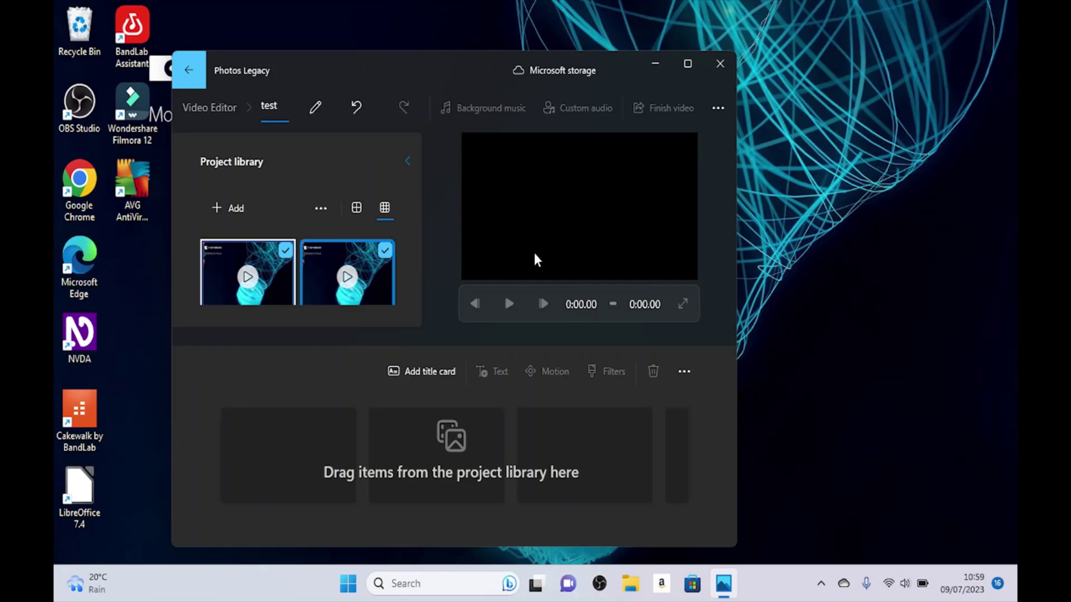
{"action": "key", "text": "Right"}
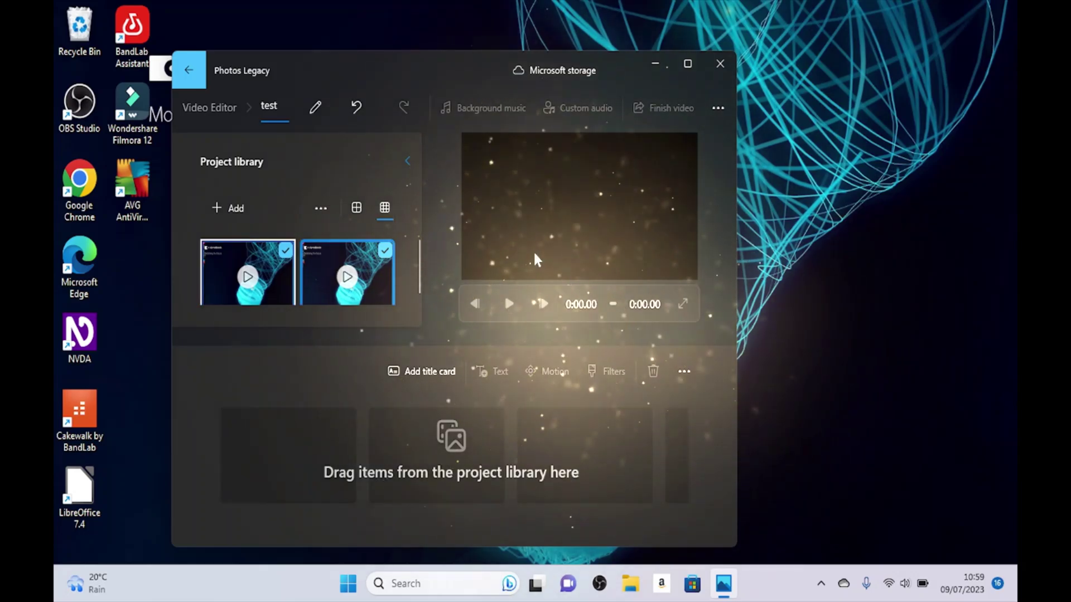
{"action": "key", "text": "Left"}
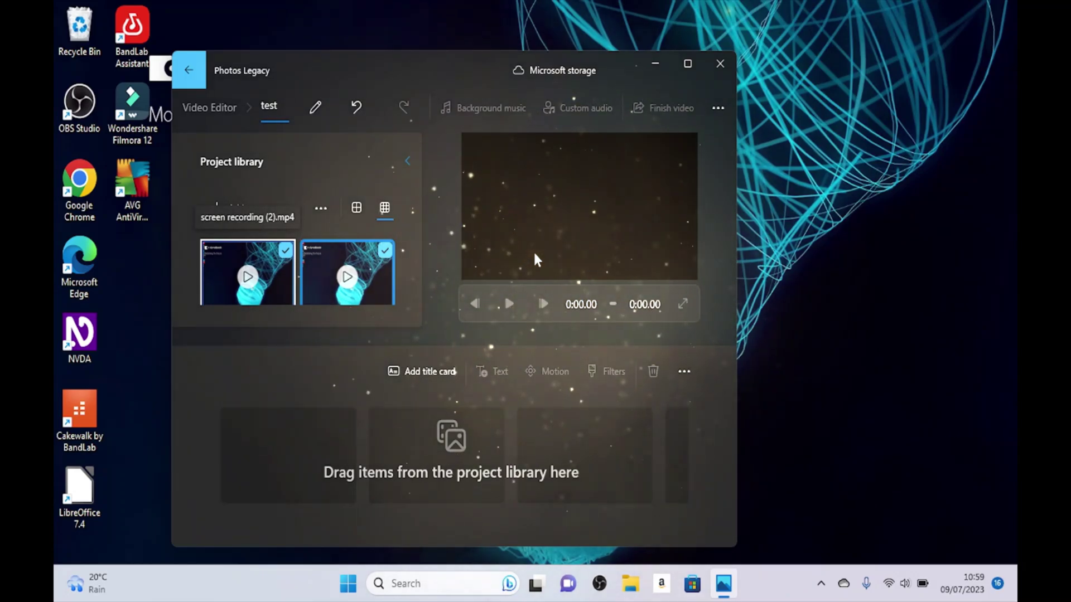
{"action": "key", "text": "shift+F10"}
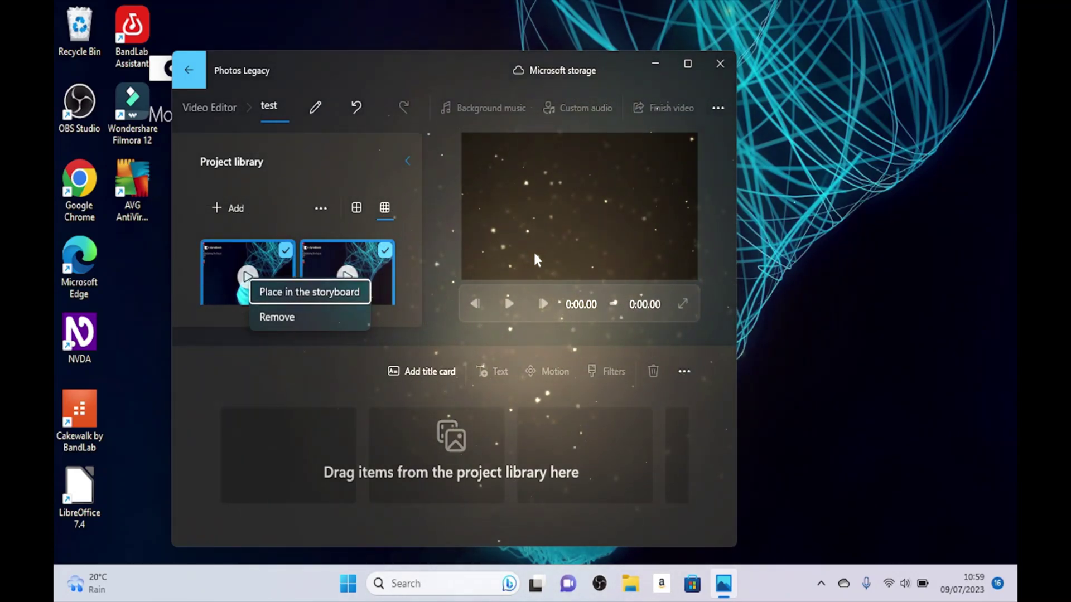
{"action": "key", "text": "Up"}
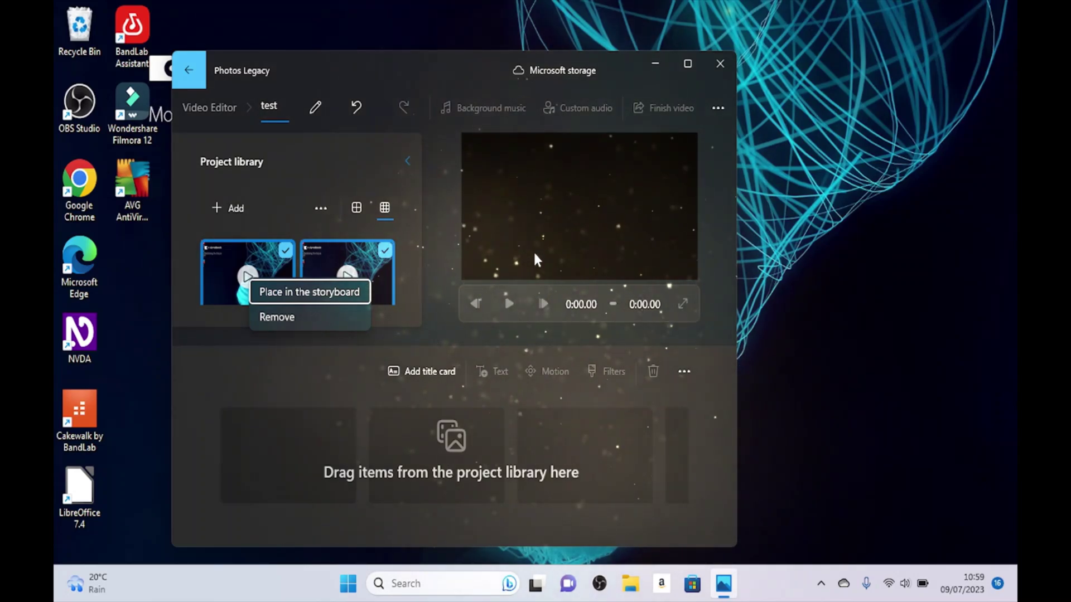
{"action": "key", "text": "Return"}
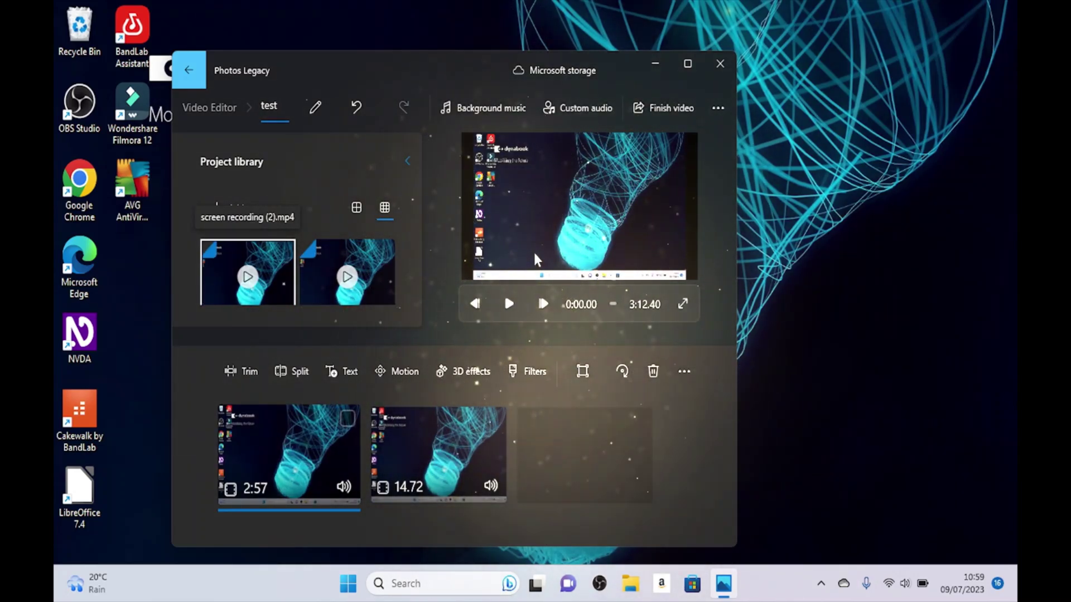
Select the second storyboard clip, screen recording.mp4
{"action": "key", "text": "Tab"}
{"action": "key", "text": "Tab"}
{"action": "key", "text": "Tab"}
{"action": "key", "text": "Tab"}
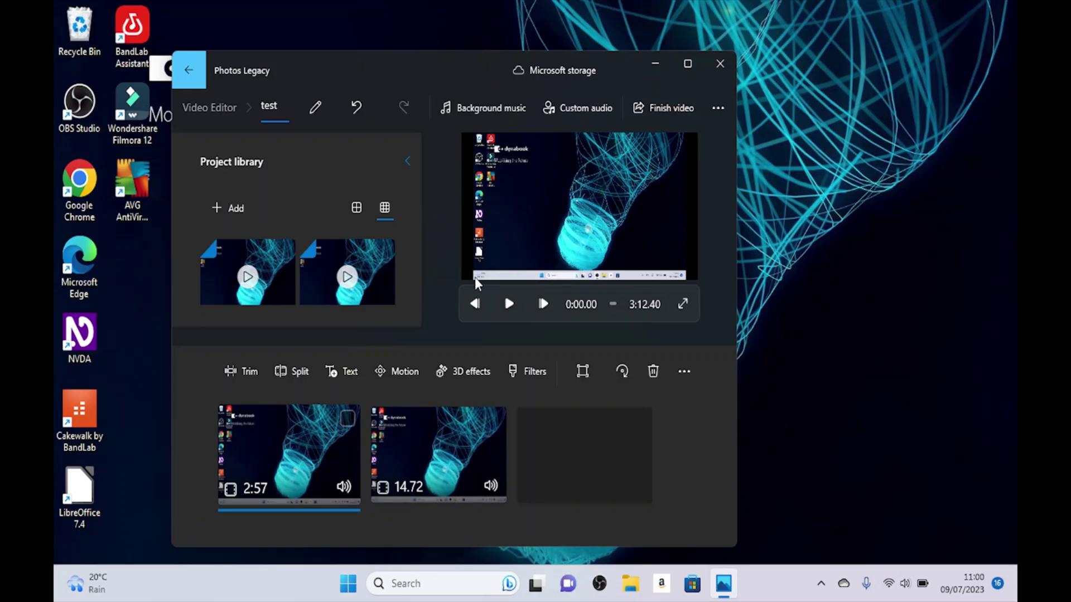
{"action": "key", "text": "Tab"}
{"action": "key", "text": "Tab"}
{"action": "key", "text": "Tab"}
{"action": "key", "text": "Tab"}
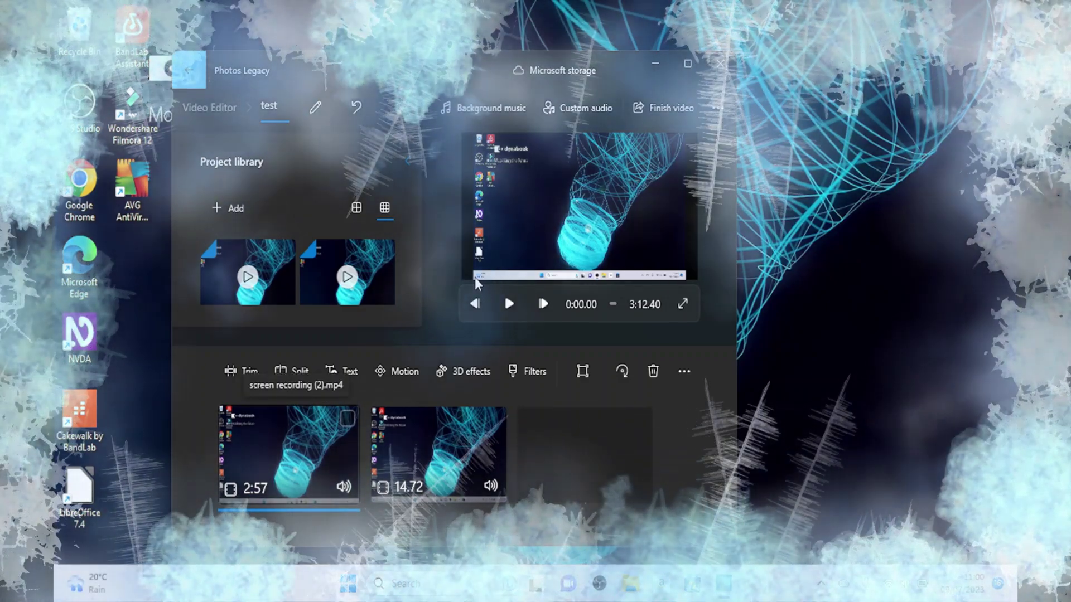
{"action": "key", "text": "Right"}
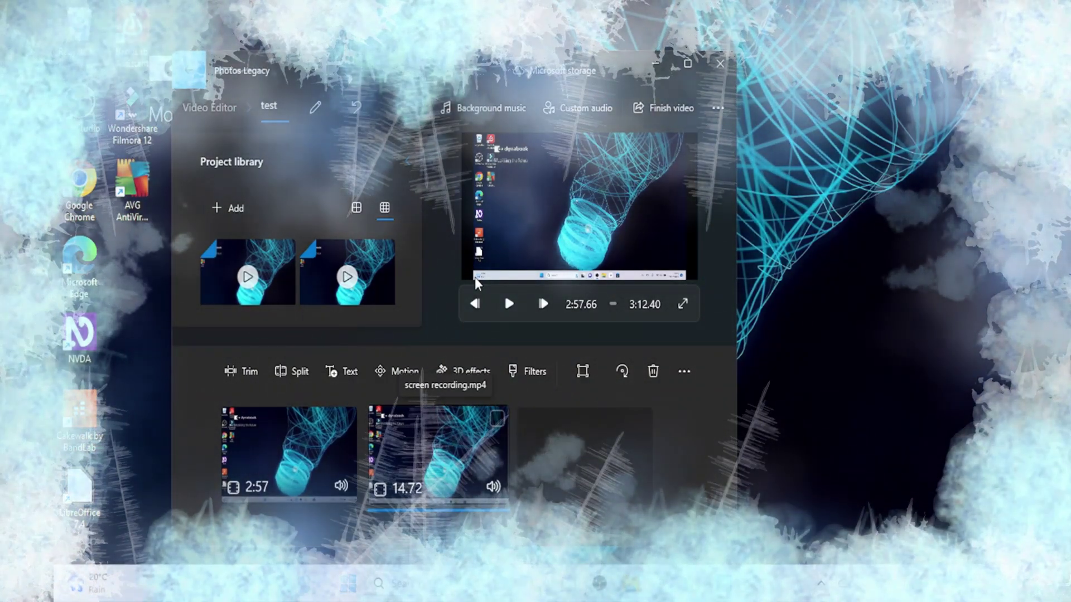
Preview the second storyboard clip with several pauses, replaying it from its start and stopping at about 3:07.53
{"action": "key", "text": "shift+Tab"}
{"action": "key", "text": "space"}
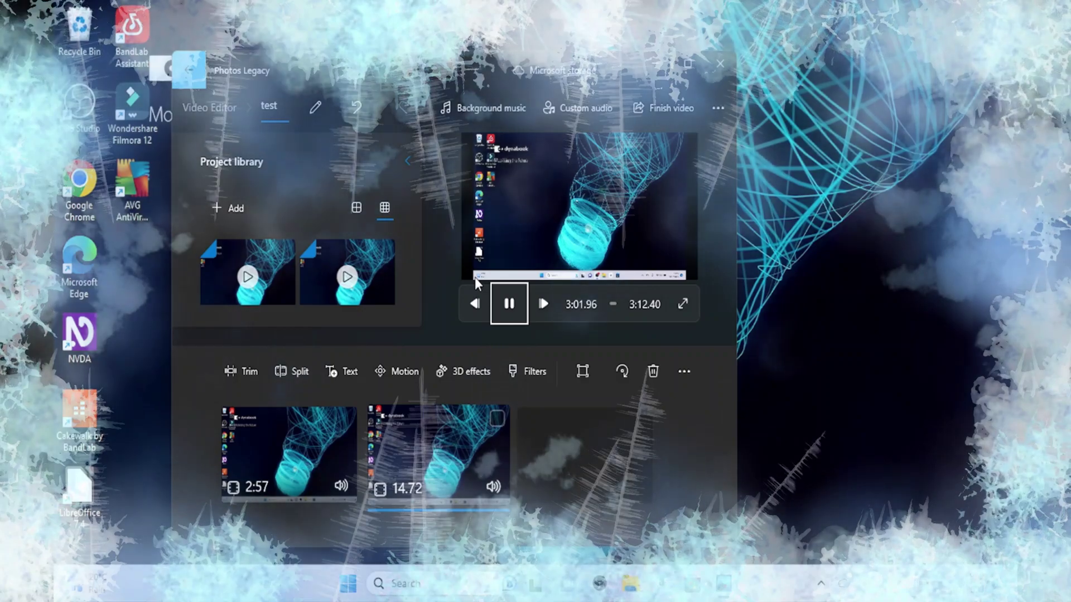
{"action": "key", "text": "space"}
{"action": "key", "text": "space"}
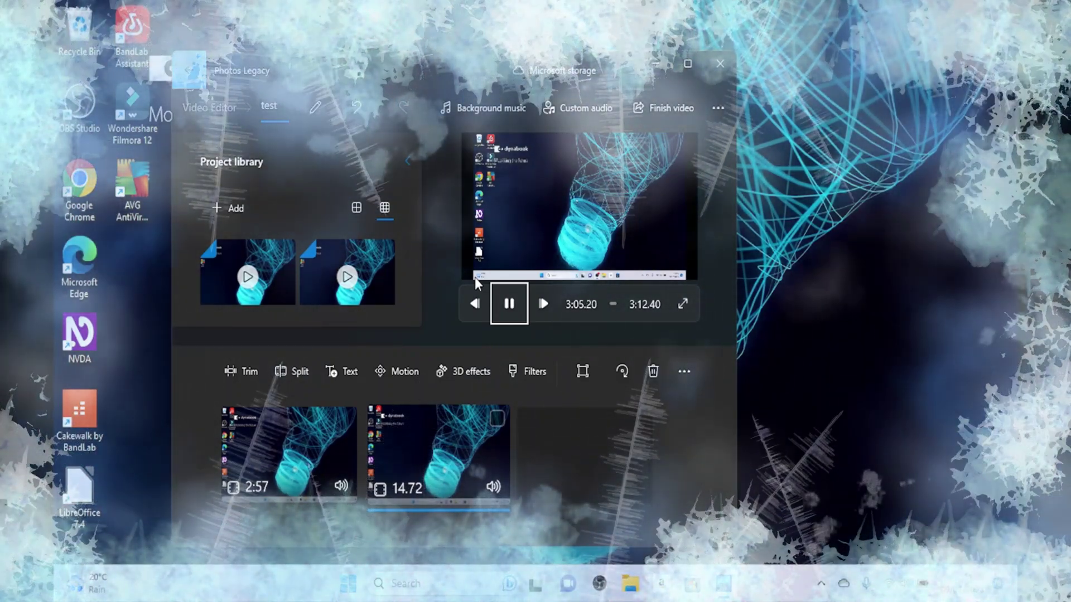
{"action": "key", "text": "space"}
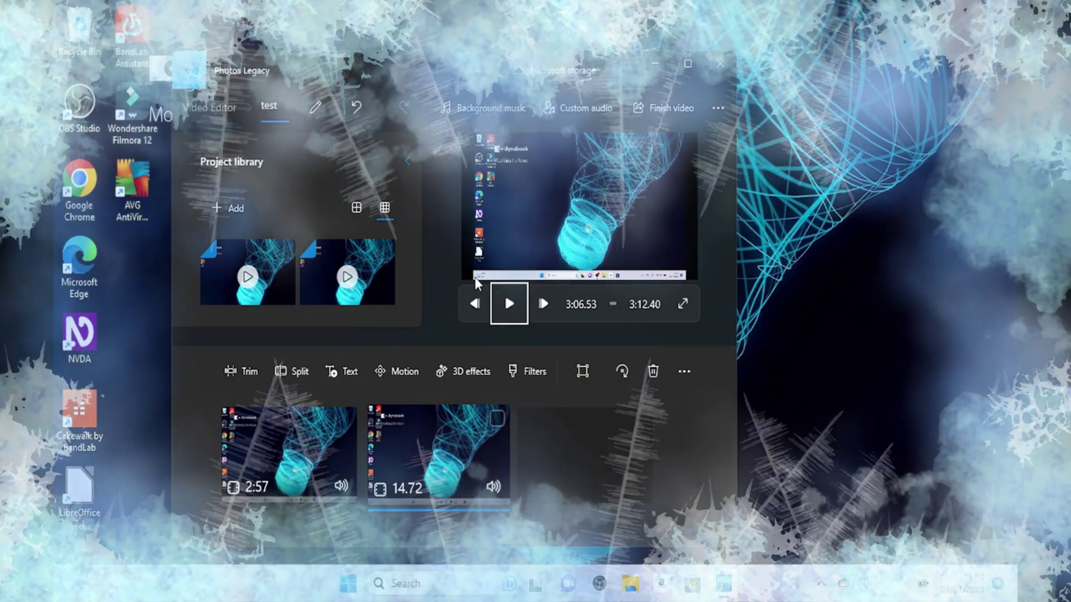
{"action": "key", "text": "space"}
{"action": "key", "text": "space"}
{"action": "key", "text": "space"}
{"action": "key", "text": "space"}
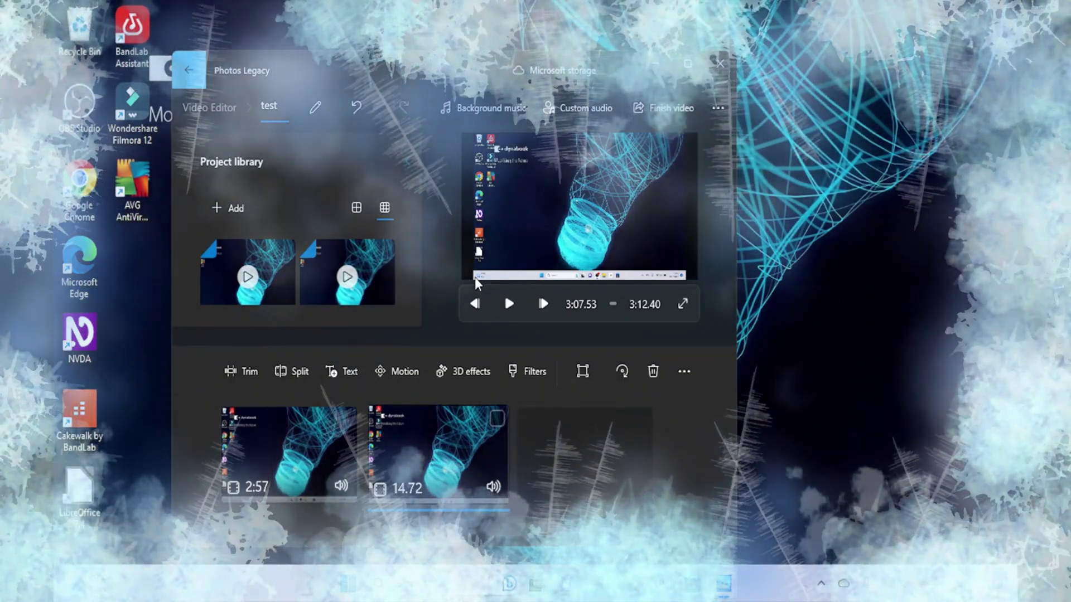
{"action": "key", "text": "Home"}
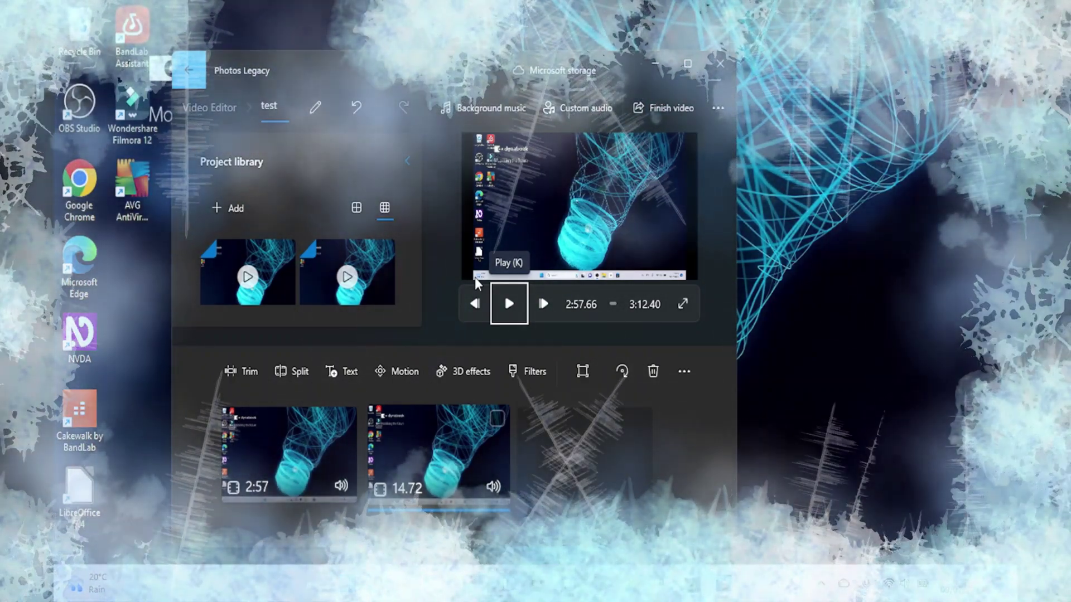
{"action": "key", "text": "k"}
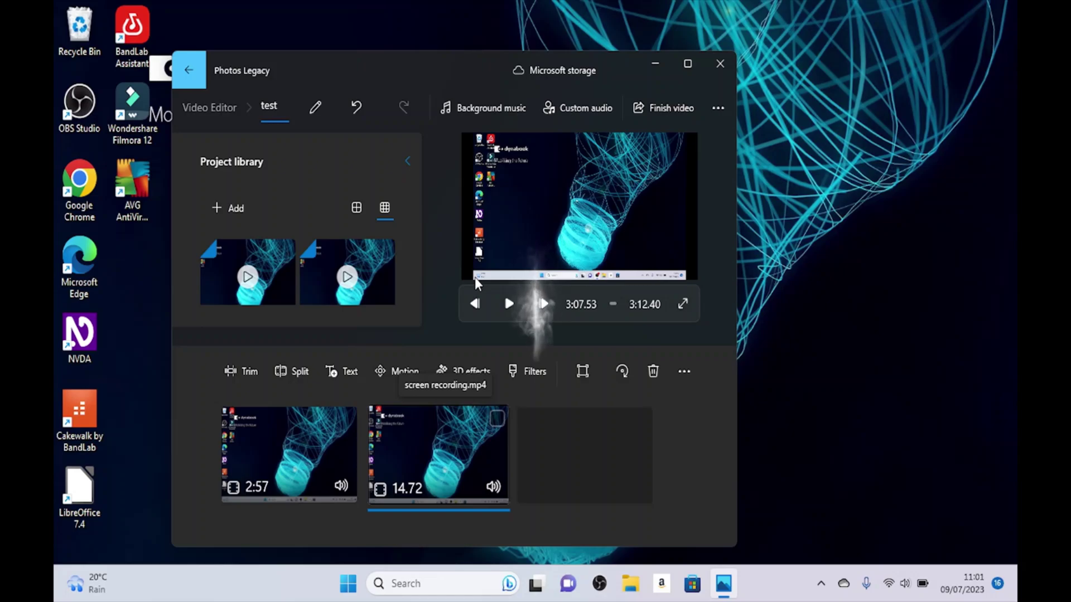
Open the Trim editor for screen recording.mp4, go through its controls and finish with Done
{"action": "key", "text": "Tab"}
{"action": "key", "text": "shift+Tab"}
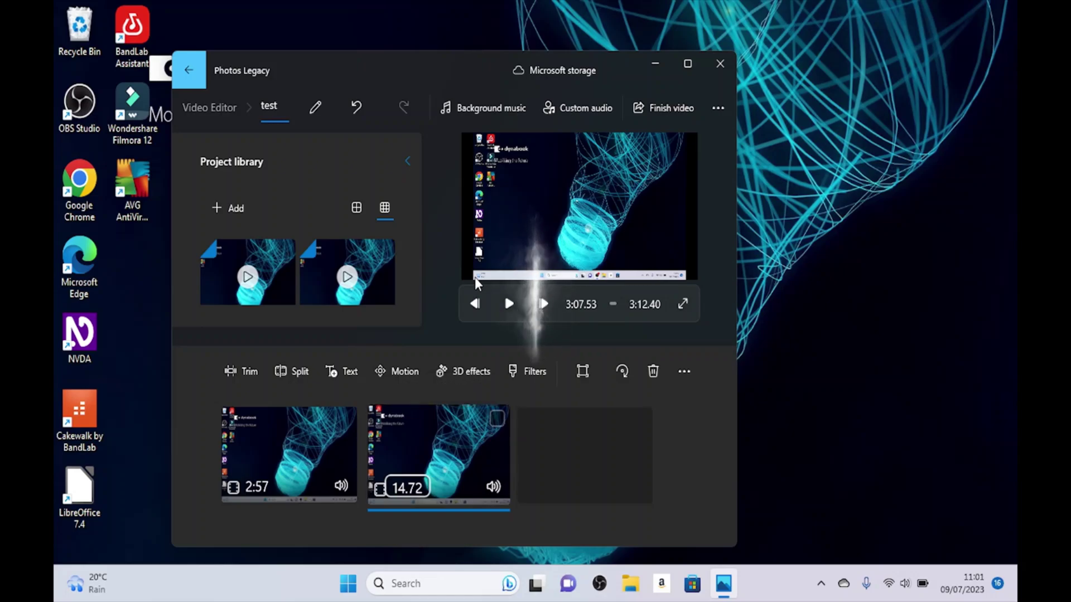
{"action": "key", "text": "Tab"}
{"action": "key", "text": "shift+Tab"}
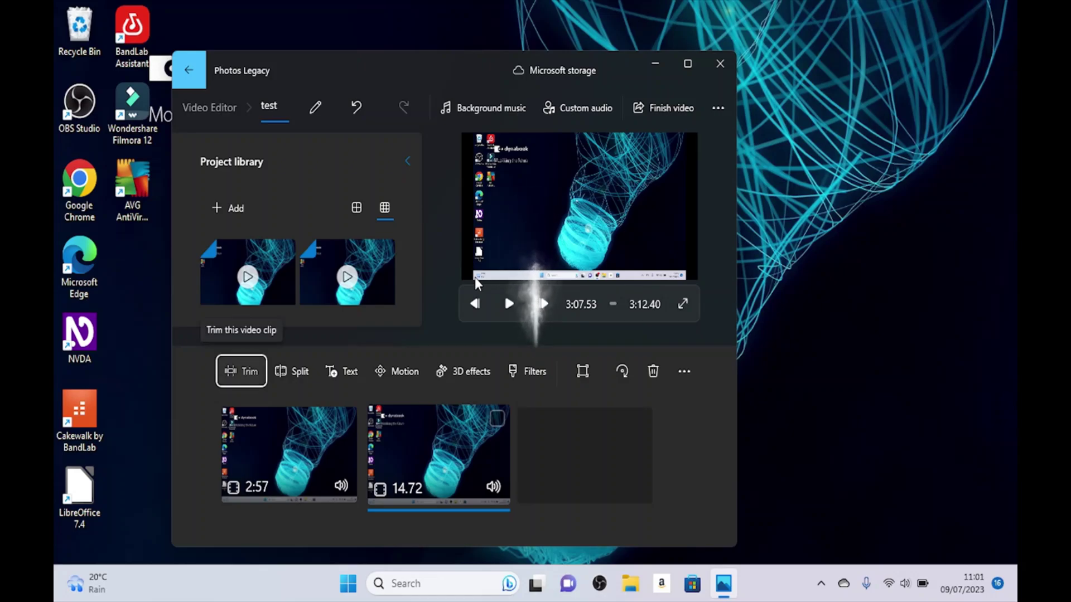
{"action": "key", "text": "Return"}
{"action": "key", "text": "shift+Tab"}
{"action": "key", "text": "shift+Tab"}
{"action": "key", "text": "shift+Tab"}
{"action": "key", "text": "shift+Tab"}
{"action": "key", "text": "shift+Tab"}
{"action": "key", "text": "shift+Tab"}
{"action": "key", "text": "shift+Tab"}
{"action": "key", "text": "shift+Tab"}
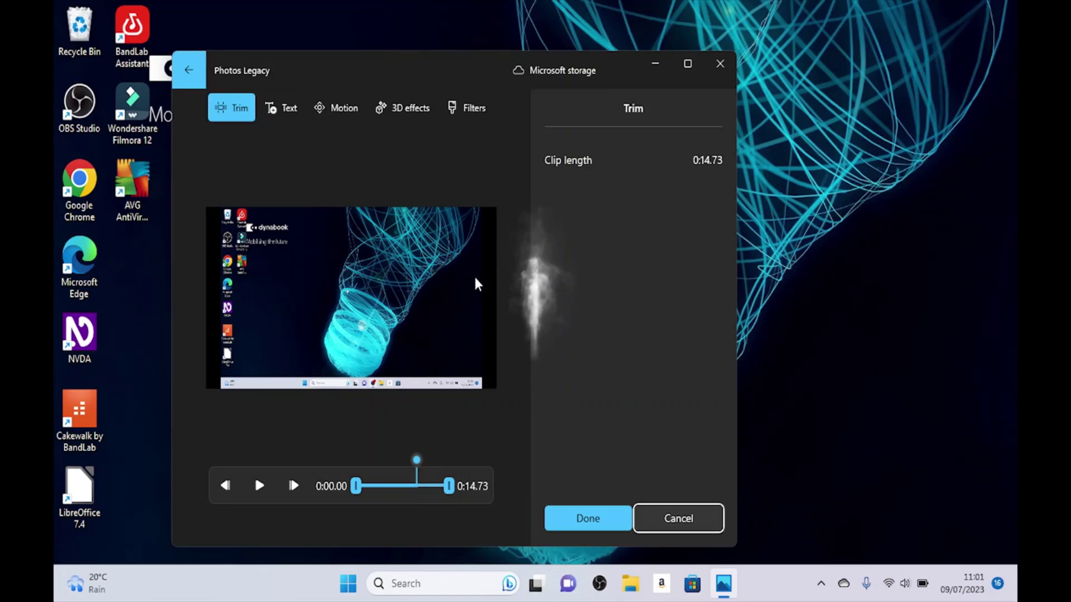
{"action": "key", "text": "shift+Tab"}
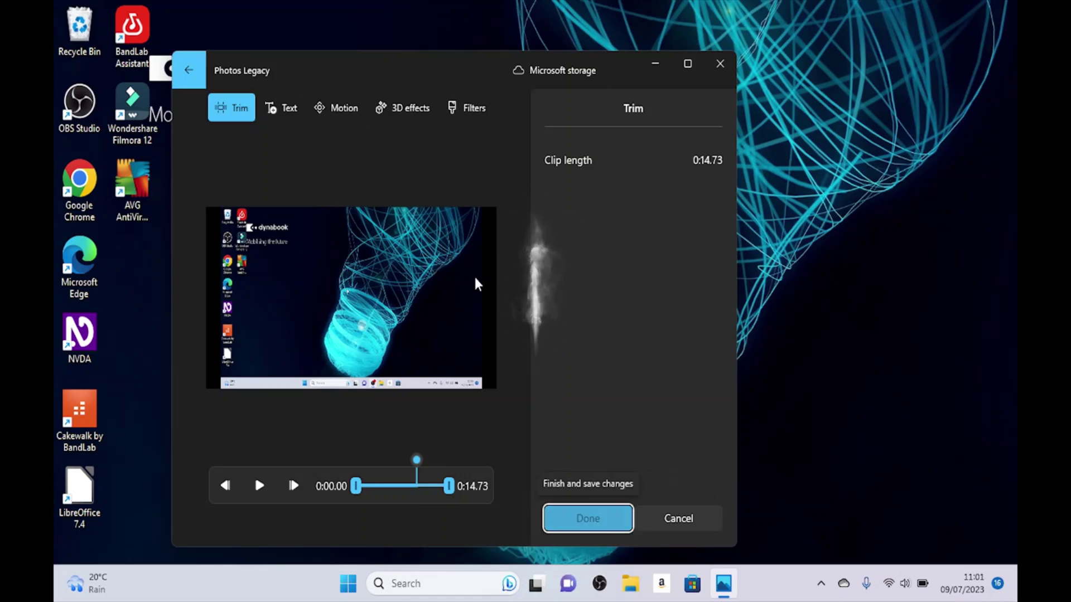
{"action": "key", "text": "Return"}
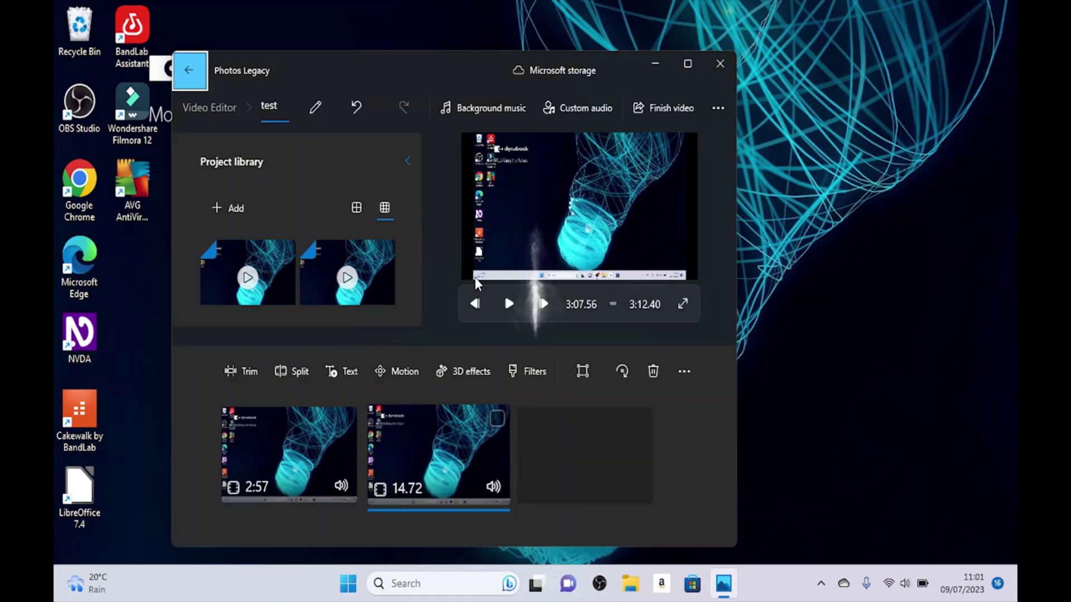
Go back through the clip editing tools to screen recording.mp4 in the storyboard
{"action": "key", "text": "shift+Tab"}
{"action": "key", "text": "shift+Tab"}
{"action": "key", "text": "shift+Tab"}
{"action": "key", "text": "shift+Tab"}
{"action": "key", "text": "shift+Tab"}
{"action": "key", "text": "shift+Tab"}
{"action": "key", "text": "shift+Tab"}
{"action": "key", "text": "shift+Tab"}
{"action": "key", "text": "shift+Tab"}
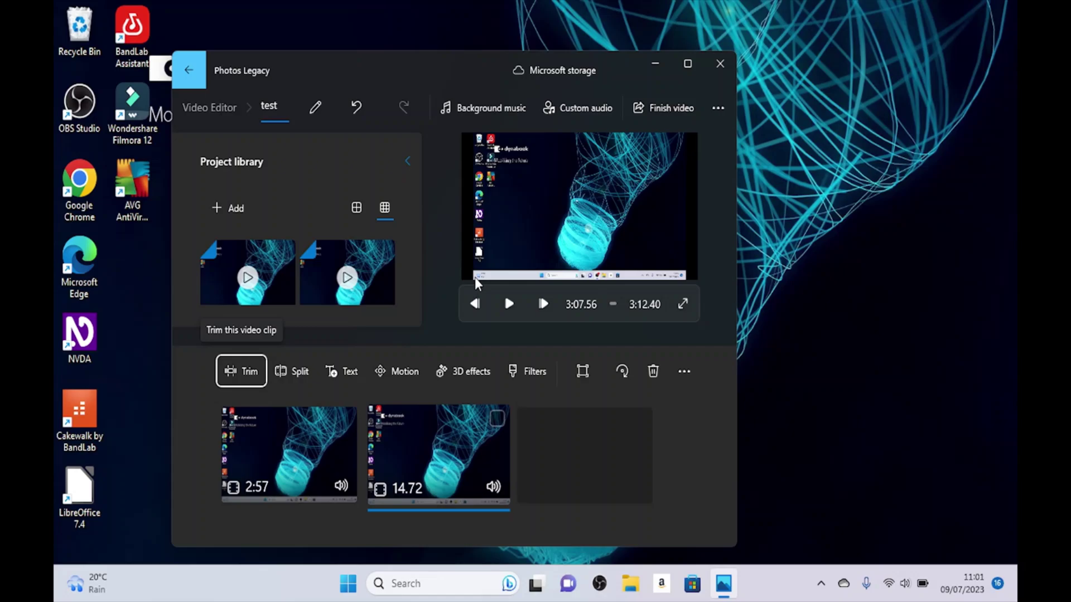
{"action": "key", "text": "shift+Tab"}
{"action": "key", "text": "shift+Tab"}
{"action": "key", "text": "shift+Tab"}
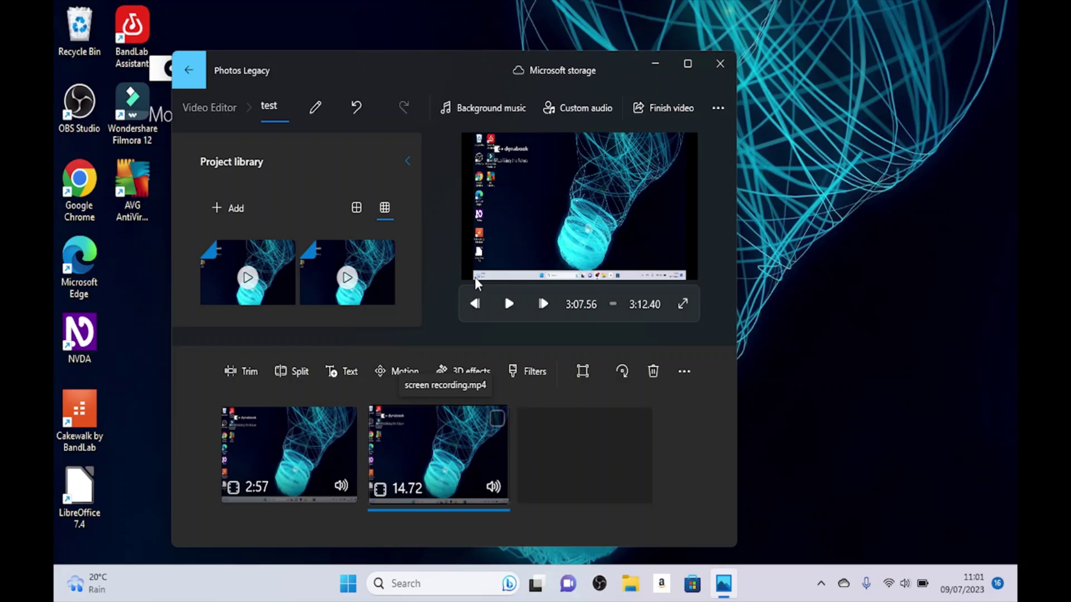
Undo the last storyboard change, check the project library and redo the change
{"action": "key", "text": "ctrl+z"}
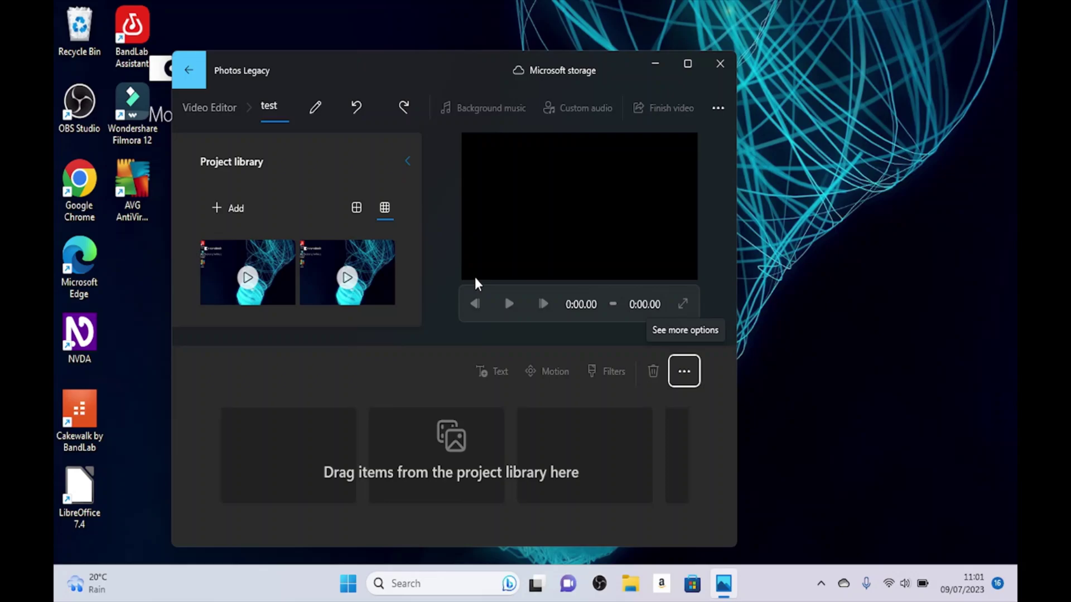
{"action": "key", "text": "Tab"}
{"action": "key", "text": "Tab"}
{"action": "key", "text": "shift+Tab"}
{"action": "key", "text": "shift+Tab"}
{"action": "key", "text": "shift+Tab"}
{"action": "key", "text": "shift+Tab"}
{"action": "key", "text": "Tab"}
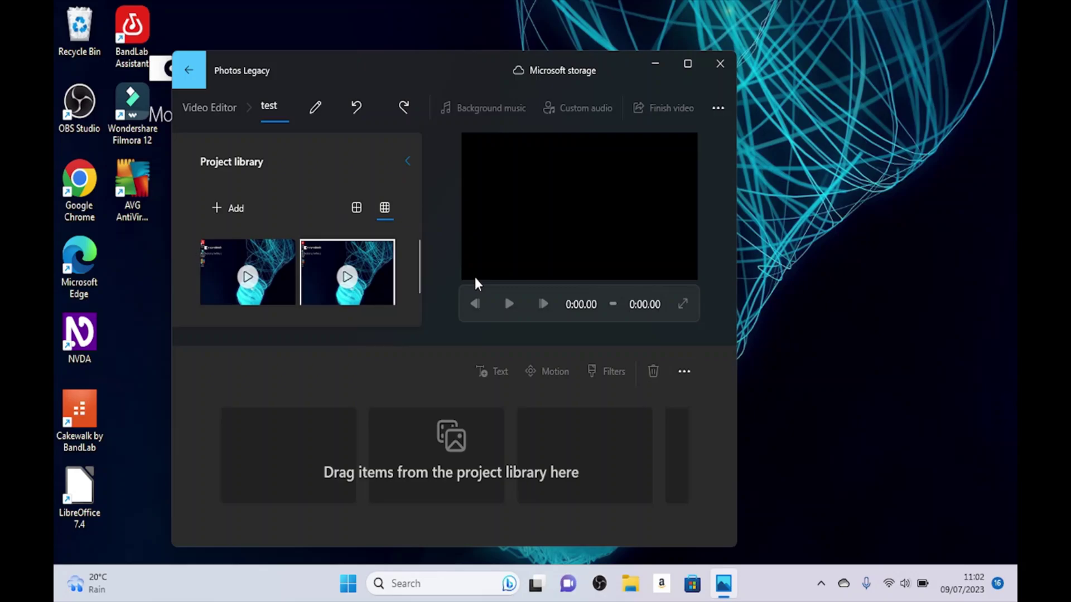
{"action": "key", "text": "ctrl+y"}
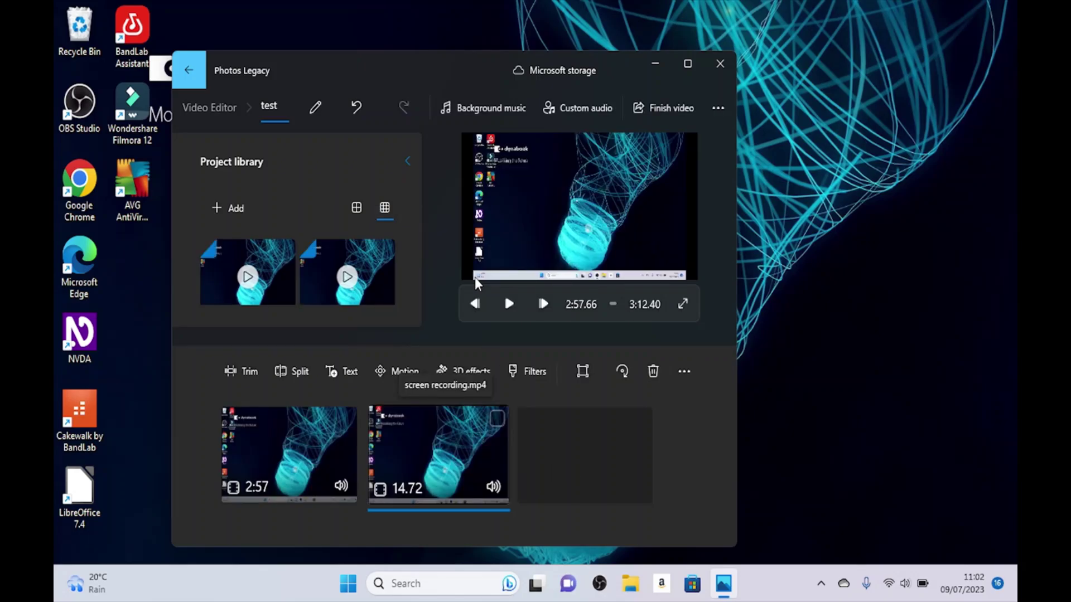
Preview the second storyboard clip from its start and pause at about 3:07.40
{"action": "key", "text": "shift+Tab"}
{"action": "key", "text": "shift+Tab"}
{"action": "key", "text": "shift+Tab"}
{"action": "key", "text": "space"}
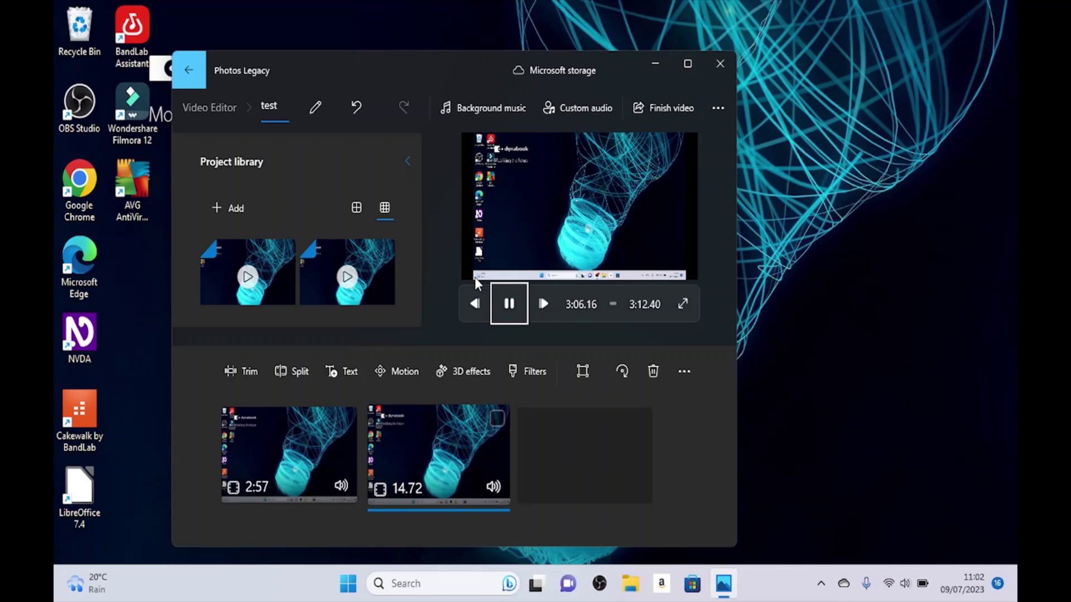
{"action": "key", "text": "space"}
Split the second storyboard clip, screen recording.mp4, at the playhead, about 0:09.76 into the clip
{"action": "key", "text": "Tab"}
{"action": "key", "text": "Tab"}
{"action": "key", "text": "Tab"}
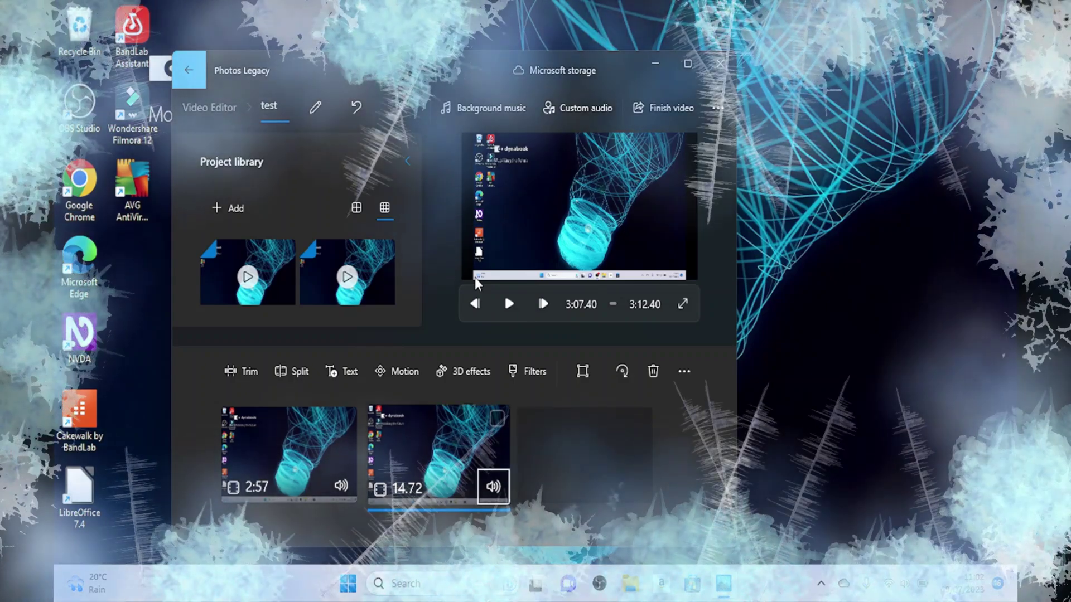
{"action": "key", "text": "Tab"}
{"action": "key", "text": "Tab"}
{"action": "key", "text": "shift+Tab"}
{"action": "key", "text": "shift+Tab"}
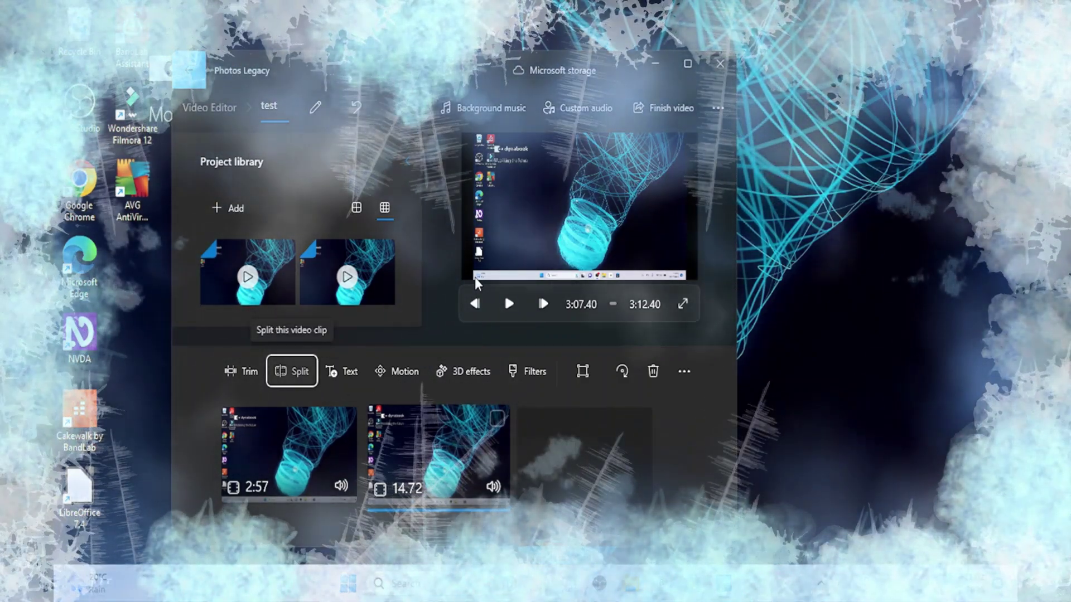
{"action": "key", "text": "Return"}
{"action": "key", "text": "Tab"}
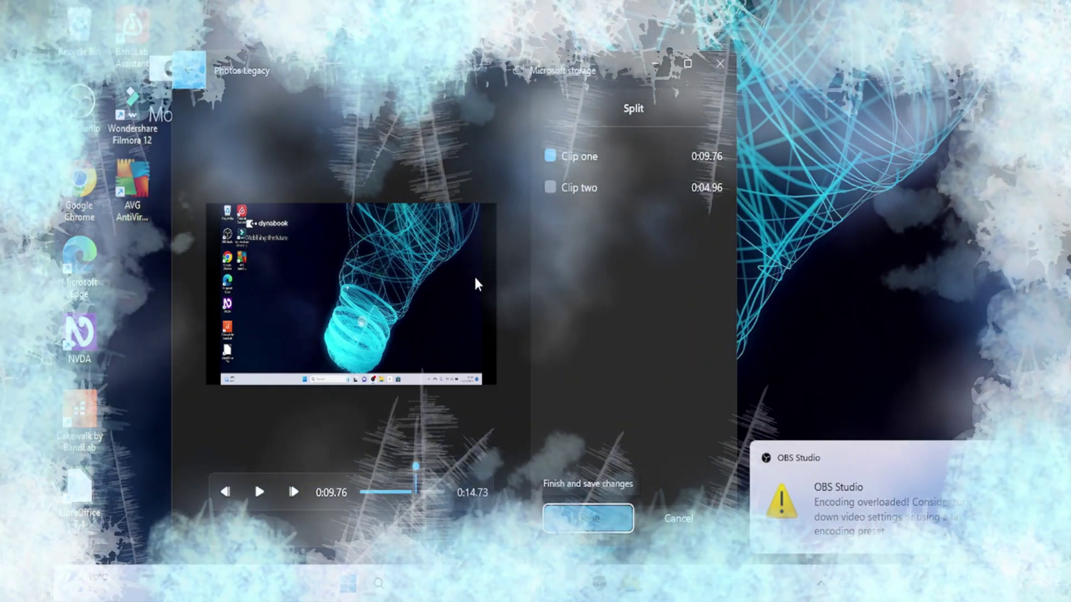
{"action": "key", "text": "Return"}
Go to the last storyboard clip and look through the editing tools available for it
{"action": "key", "text": "shift+Tab"}
{"action": "key", "text": "shift+Tab"}
{"action": "key", "text": "shift+Tab"}
{"action": "key", "text": "shift+Tab"}
{"action": "key", "text": "shift+Tab"}
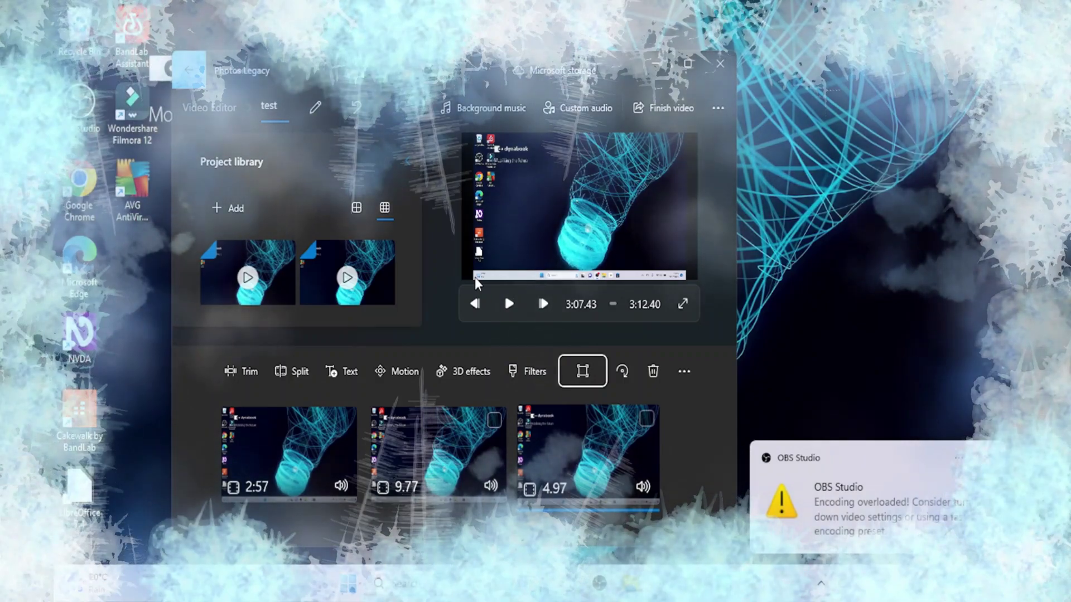
{"action": "key", "text": "Tab"}
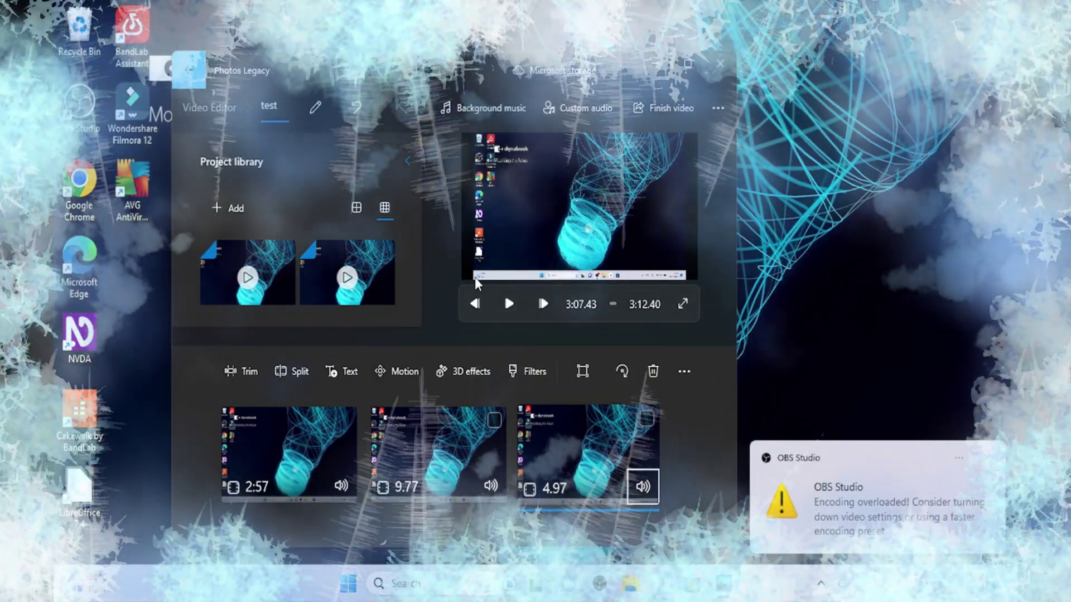
{"action": "key", "text": "shift+Tab"}
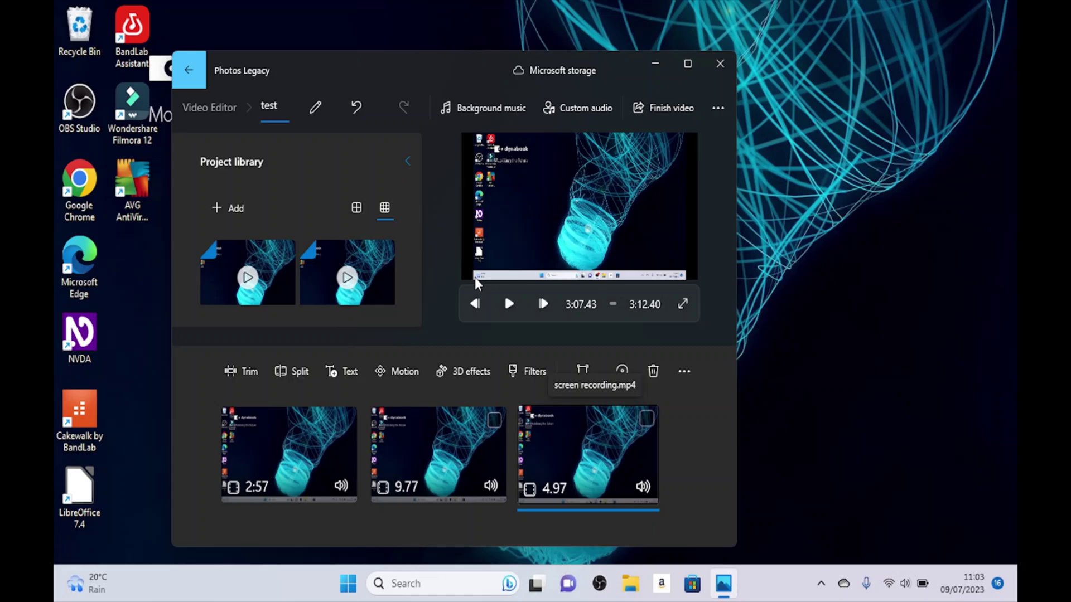
{"action": "key", "text": "Tab"}
{"action": "key", "text": "Tab"}
{"action": "key", "text": "Tab"}
{"action": "key", "text": "Tab"}
{"action": "key", "text": "Tab"}
{"action": "key", "text": "Tab"}
{"action": "key", "text": "Tab"}
{"action": "key", "text": "Tab"}
{"action": "key", "text": "Tab"}
{"action": "key", "text": "Tab"}
{"action": "key", "text": "Tab"}
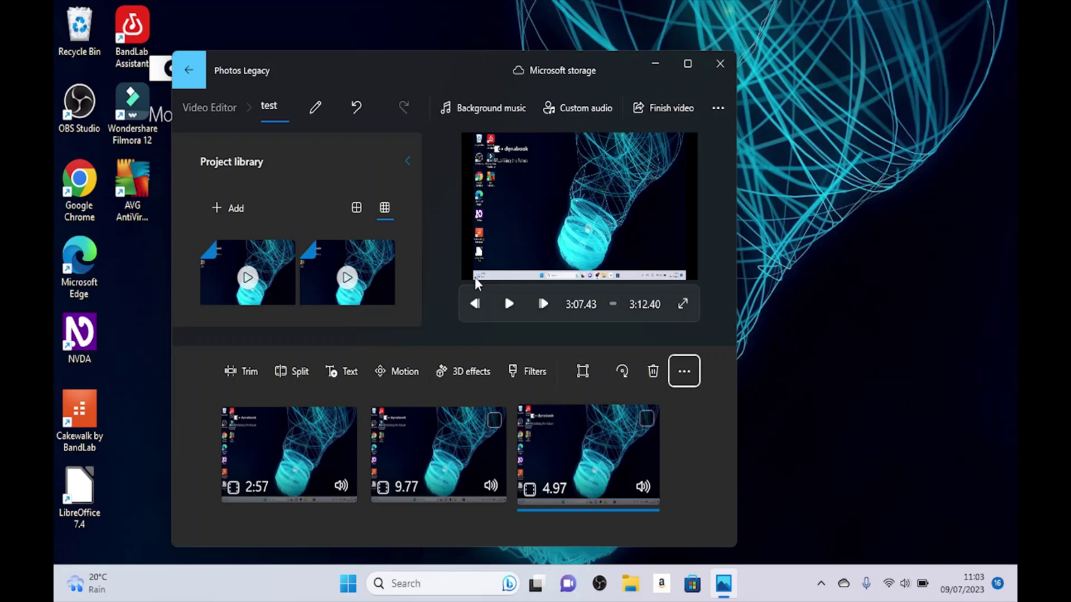
Set the speed of the last storyboard clip to 1.75x
{"action": "key", "text": "shift+Tab"}
{"action": "key", "text": "shift+Tab"}
{"action": "key", "text": "Tab"}
{"action": "key", "text": "Tab"}
{"action": "key", "text": "Return"}
{"action": "key", "text": "Down"}
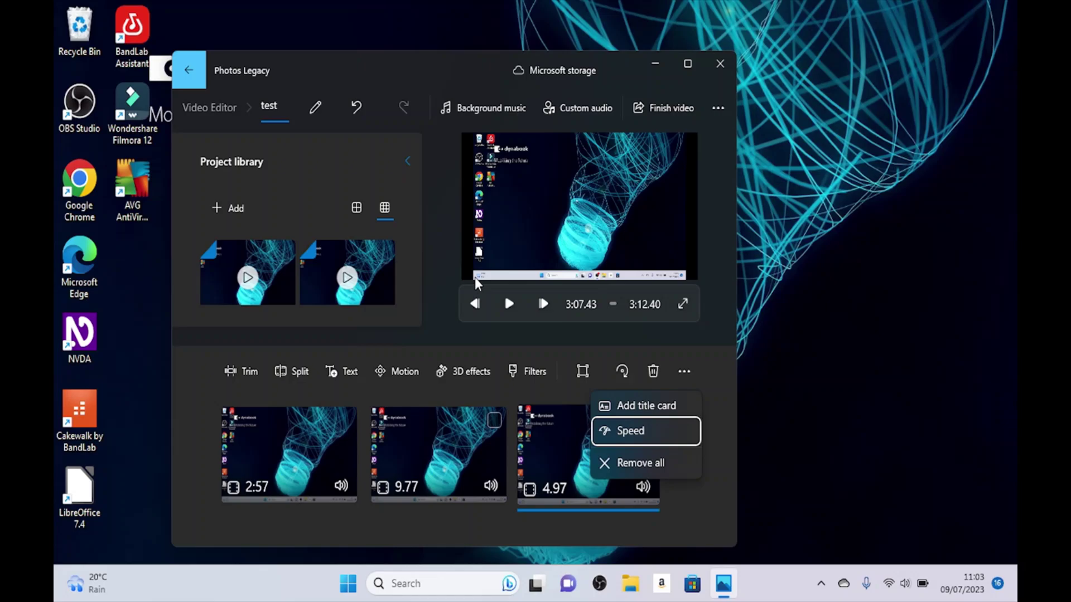
{"action": "key", "text": "Return"}
{"action": "key", "text": "Right"}
{"action": "key", "text": "Right"}
{"action": "key", "text": "Right"}
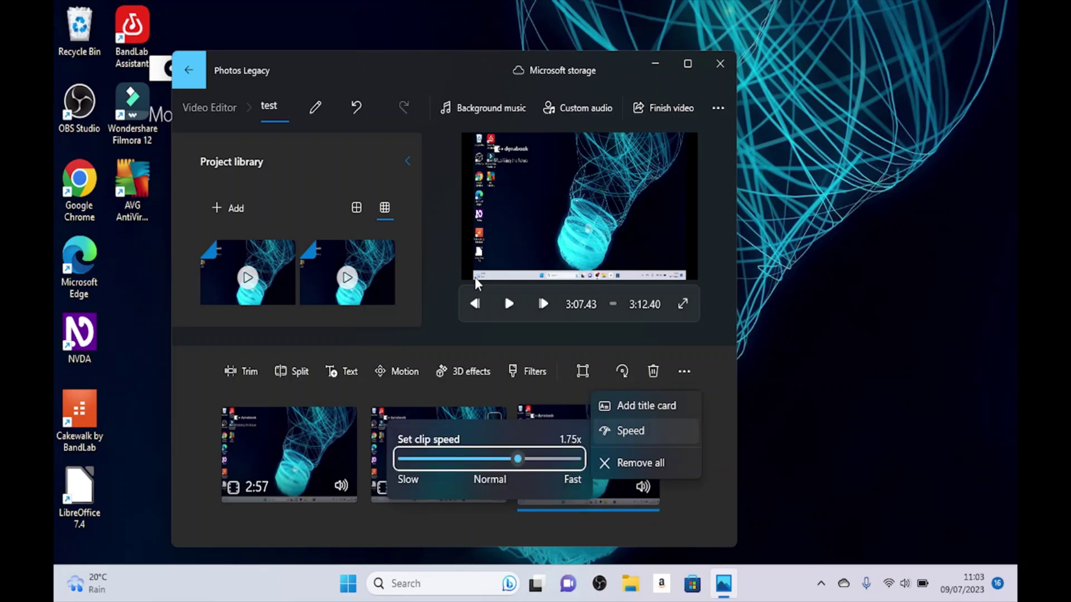
{"action": "key", "text": "Right"}
{"action": "key", "text": "Left"}
{"action": "key", "text": "Escape"}
{"action": "key", "text": "Escape"}
Go back through the clip editing tools and open the Motion options for the last storyboard clip
{"action": "key", "text": "Left"}
{"action": "key", "text": "Left"}
{"action": "key", "text": "Left"}
{"action": "key", "text": "Left"}
{"action": "key", "text": "Left"}
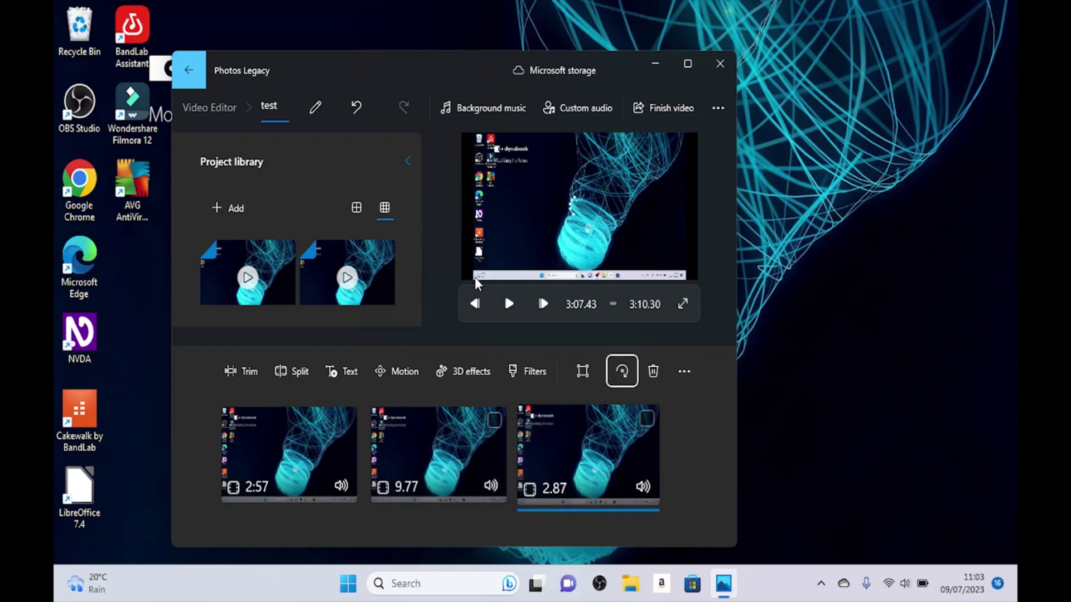
{"action": "key", "text": "Left"}
{"action": "key", "text": "Left"}
{"action": "key", "text": "Right"}
{"action": "key", "text": "Right"}
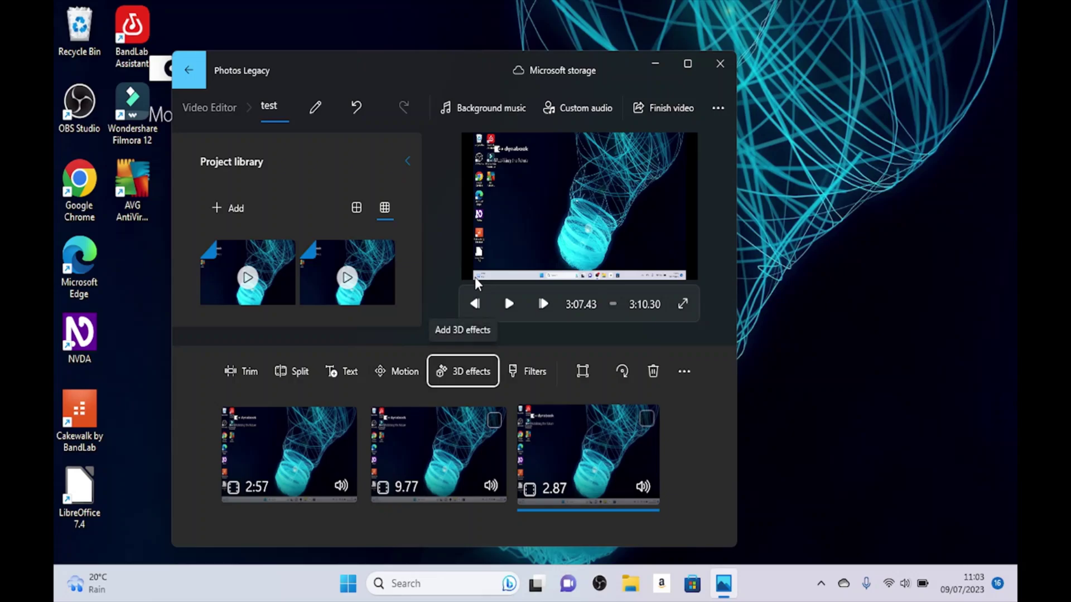
{"action": "key", "text": "Left"}
{"action": "key", "text": "Right"}
{"action": "key", "text": "Left"}
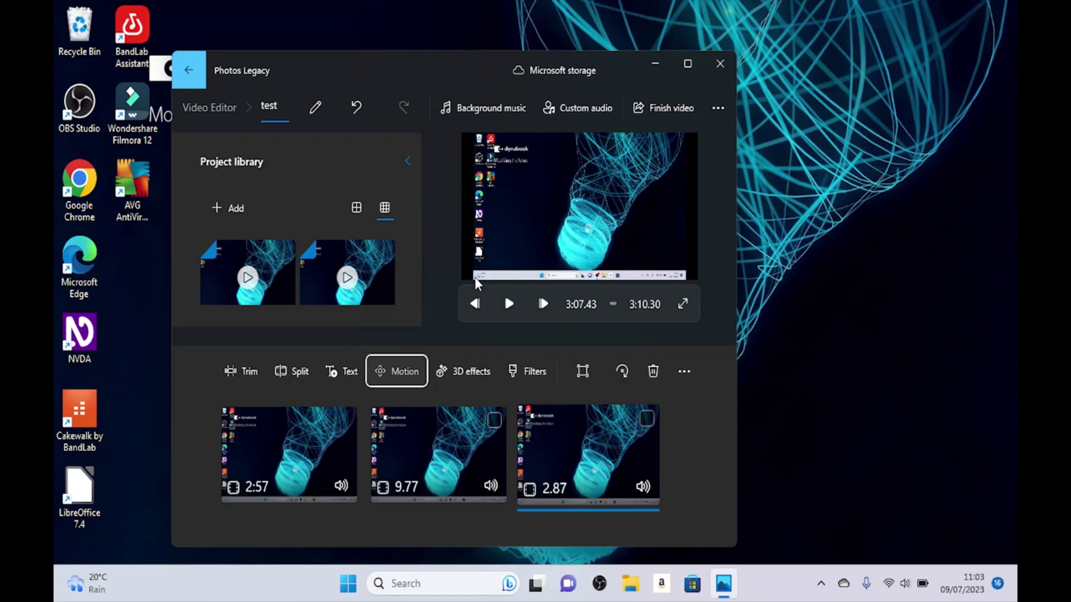
{"action": "key", "text": "Return"}
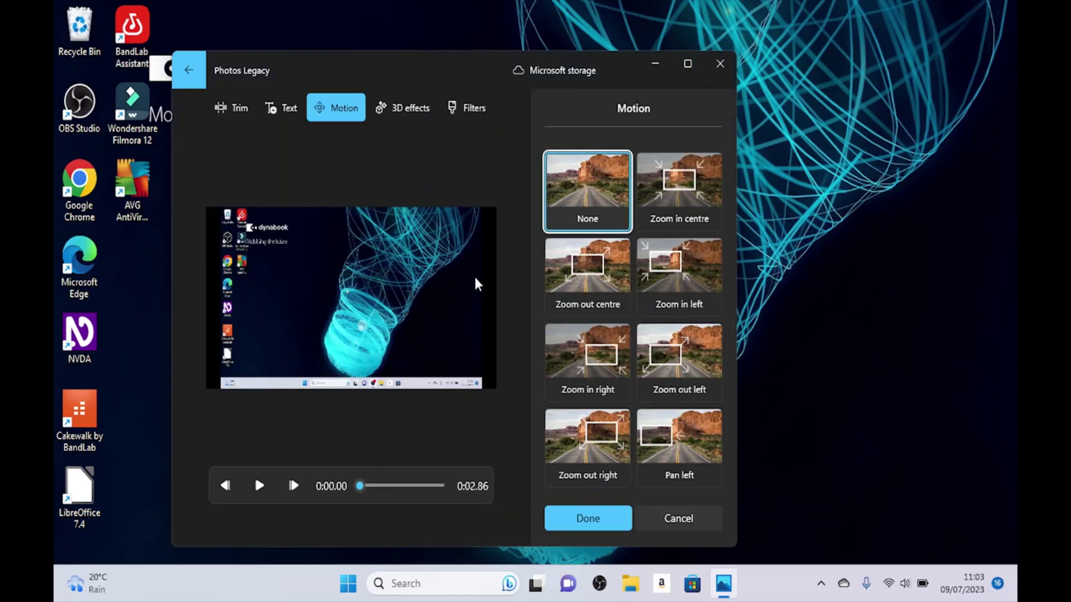
Review the motion effects from Zoom in centre to Tilt down and finish with Done, keeping None
{"action": "key", "text": "Tab"}
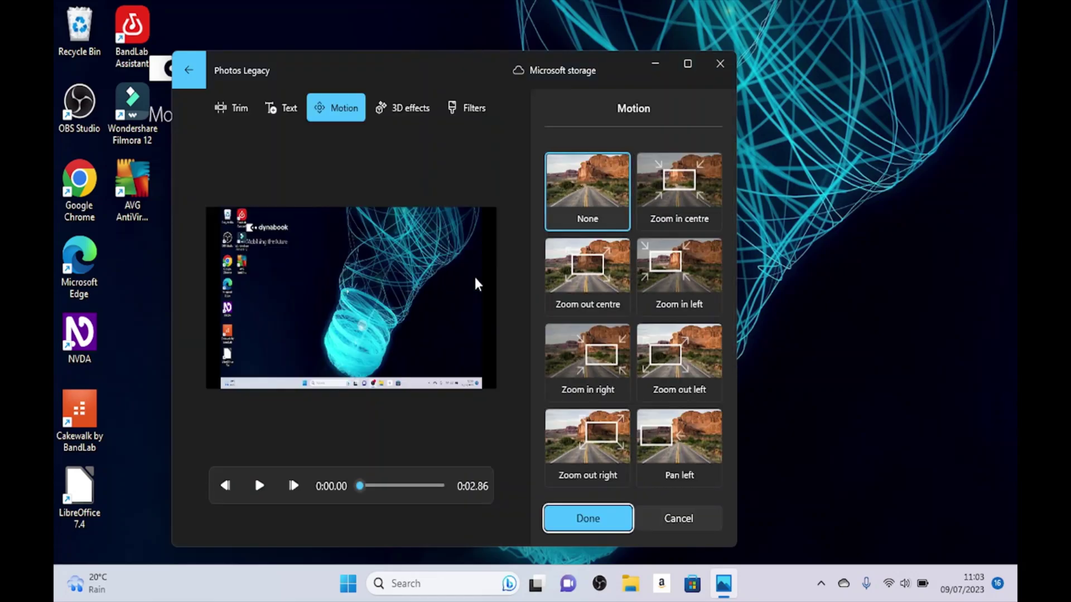
{"action": "key", "text": "shift+Tab"}
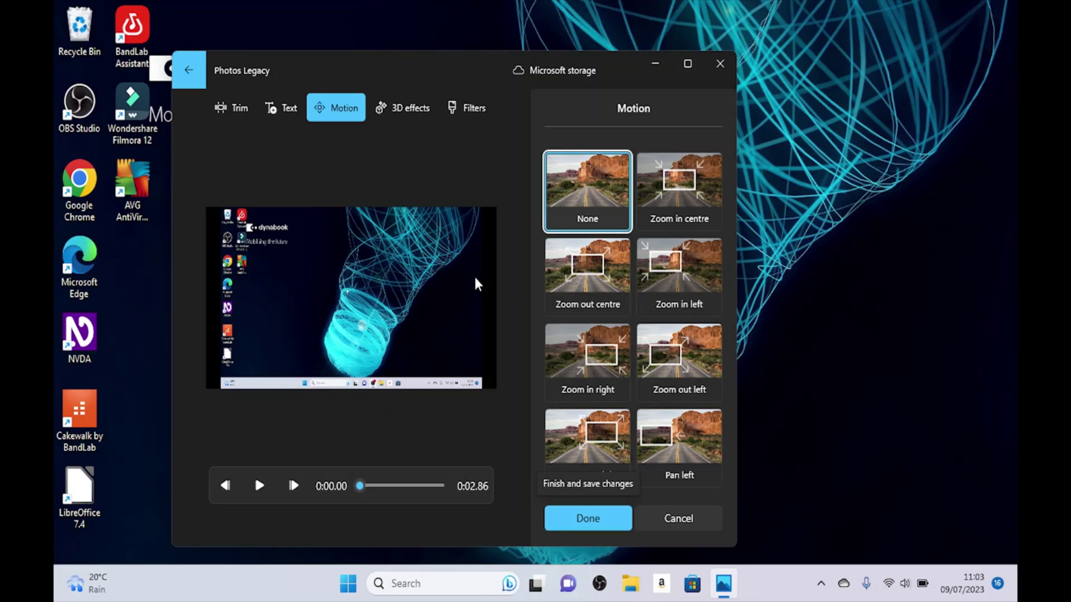
{"action": "key", "text": "Right"}
{"action": "key", "text": "Right"}
{"action": "key", "text": "Left"}
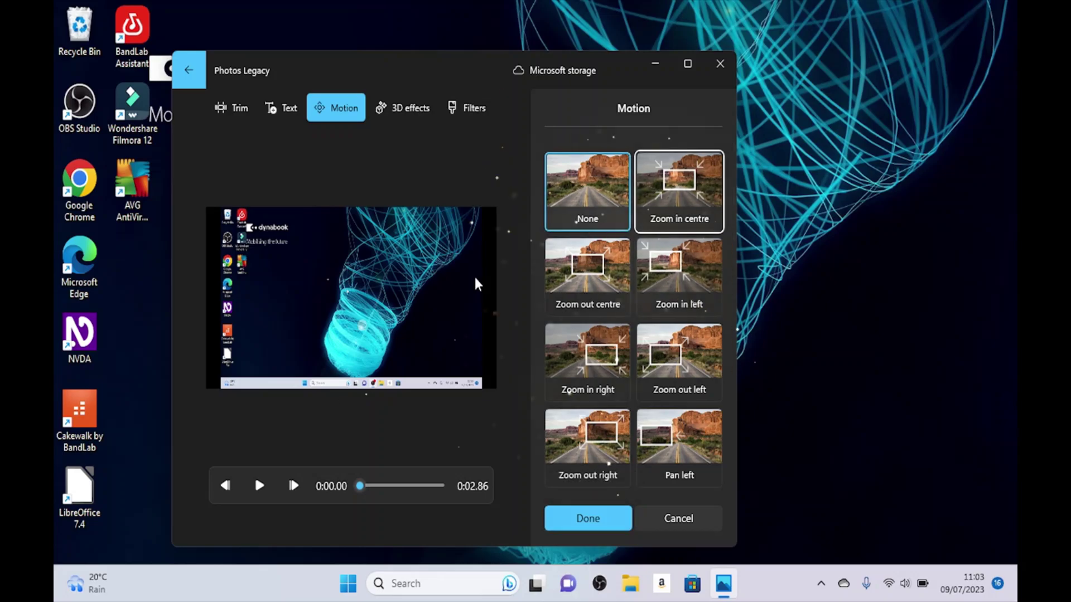
{"action": "key", "text": "Right"}
{"action": "key", "text": "Right"}
{"action": "key", "text": "Right"}
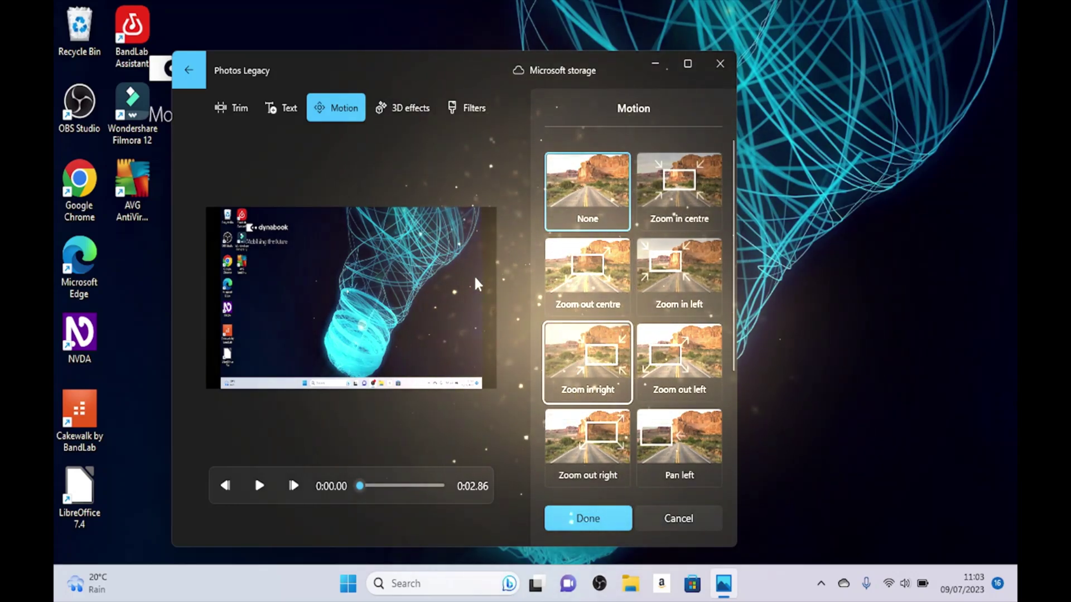
{"action": "key", "text": "Right"}
{"action": "key", "text": "Right"}
{"action": "key", "text": "Right"}
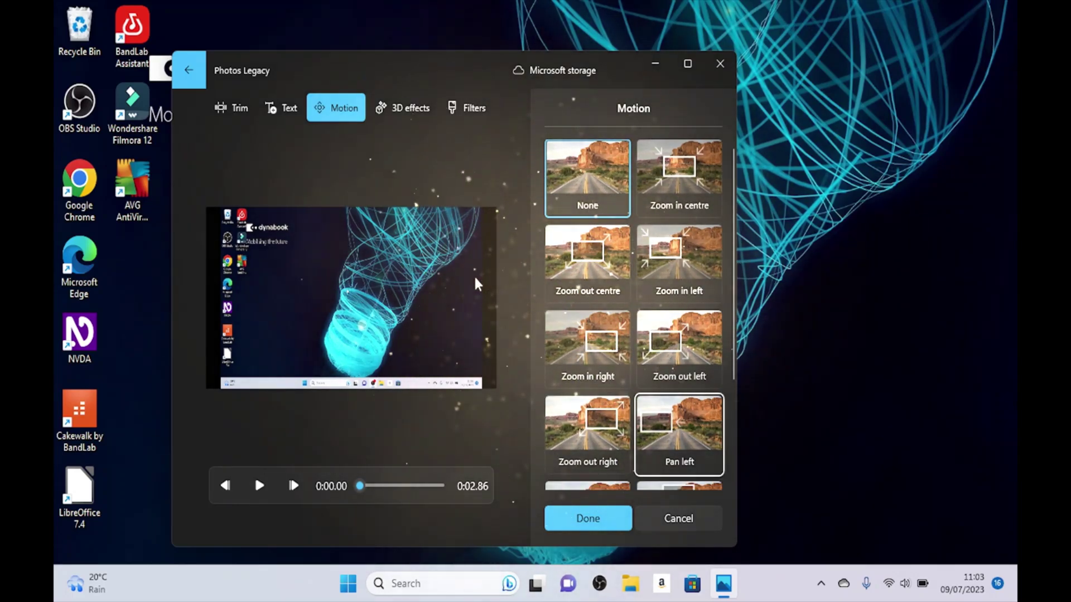
{"action": "key", "text": "Right"}
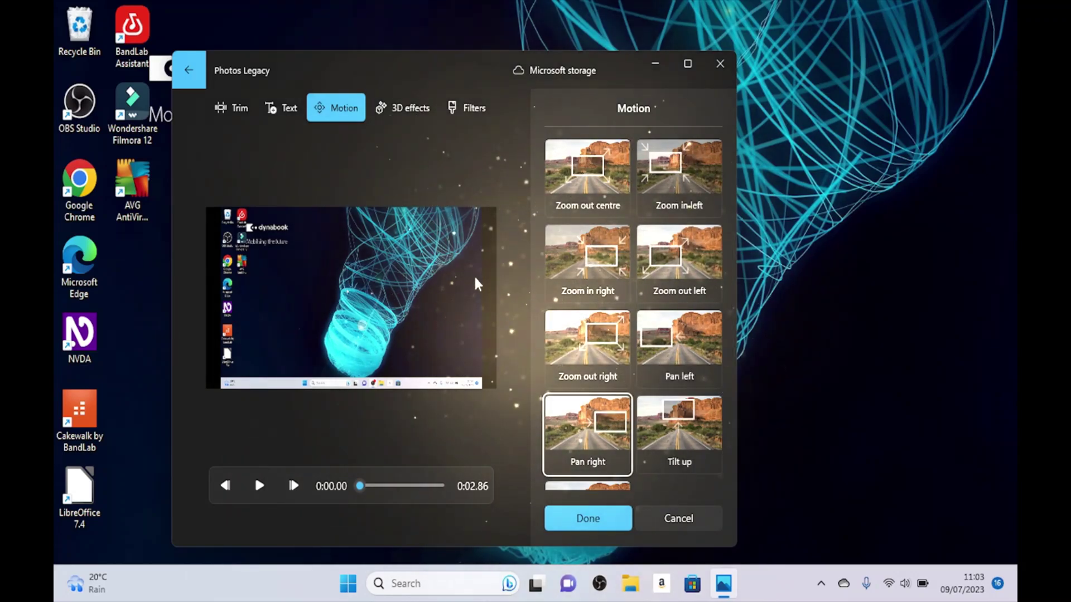
{"action": "key", "text": "Right"}
{"action": "key", "text": "Right"}
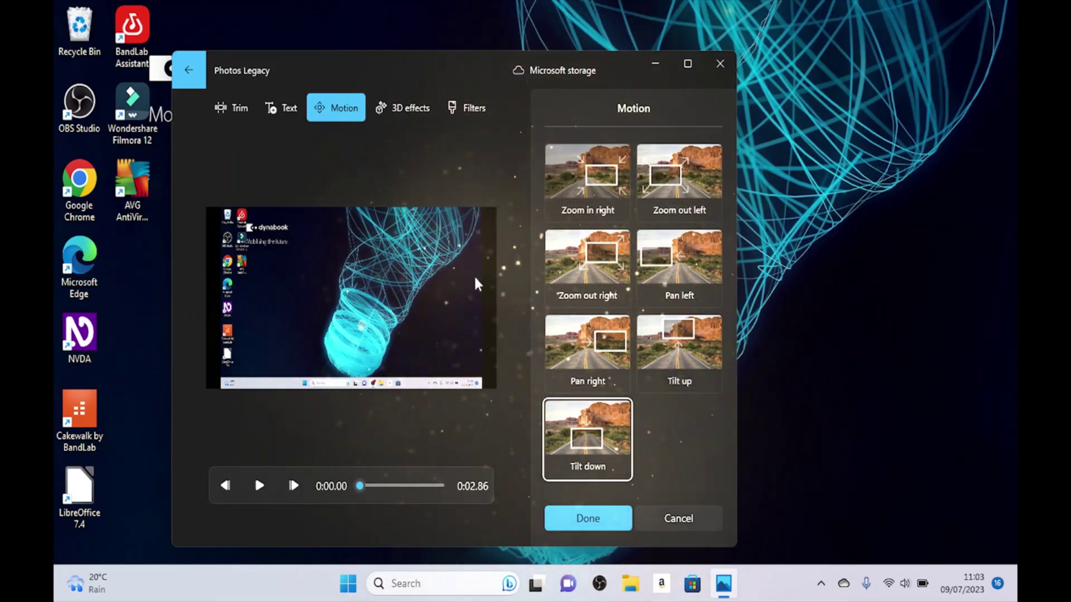
{"action": "key", "text": "Left"}
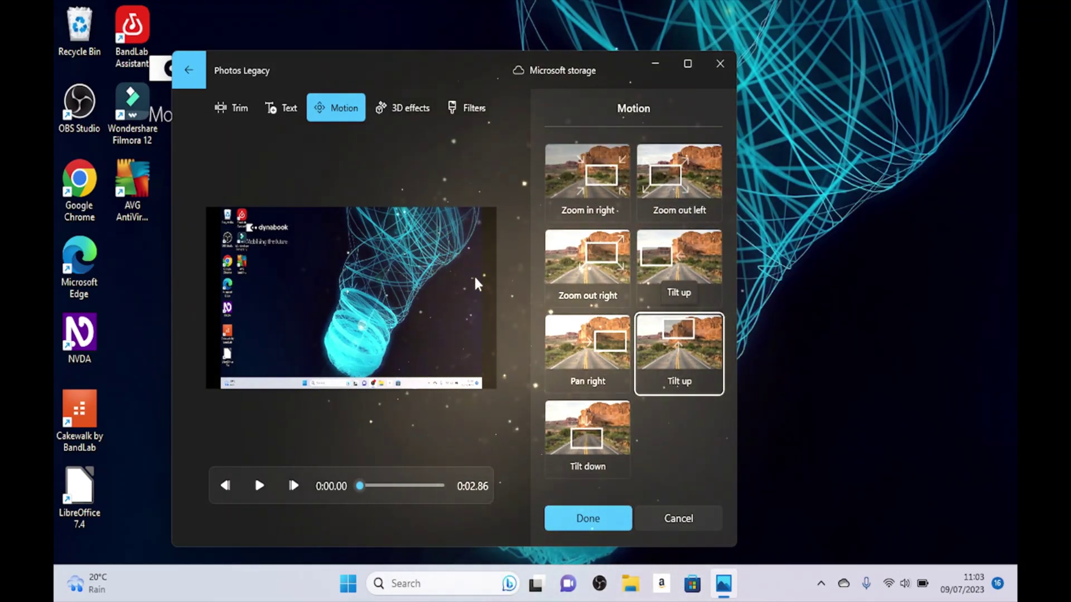
{"action": "key", "text": "Tab"}
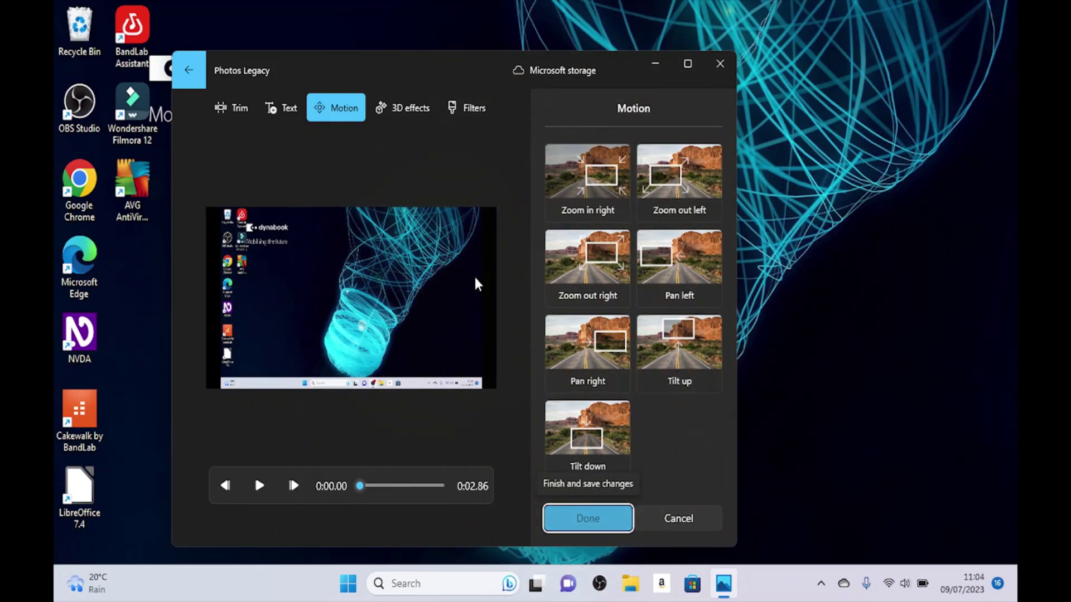
{"action": "key", "text": "Return"}
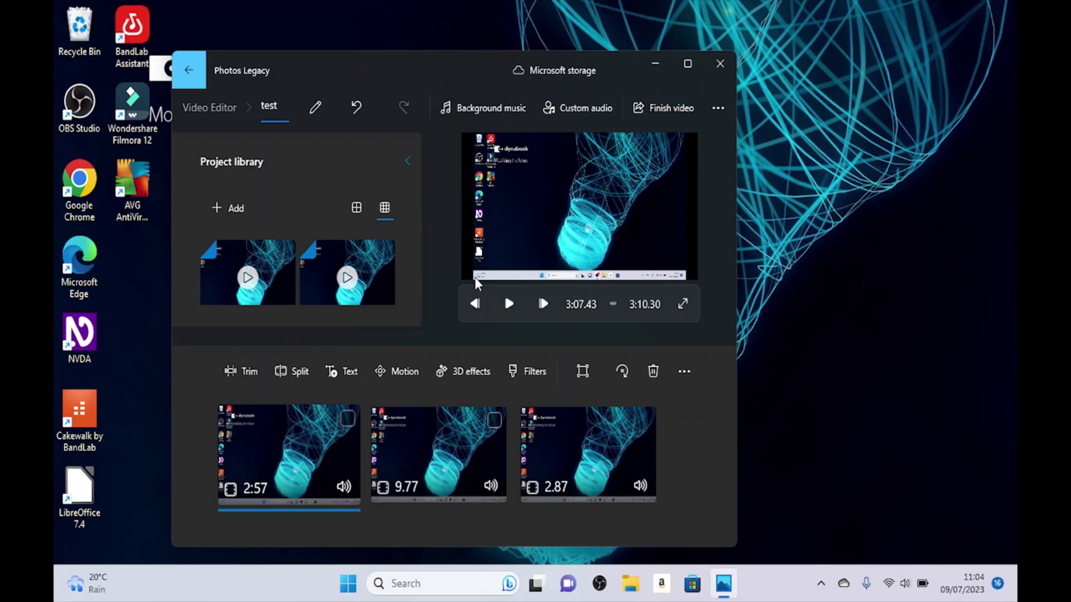
Step through the three storyboard clips and select the first one, screen recording (2).mp4
{"action": "key", "text": "Tab"}
{"action": "key", "text": "Tab"}
{"action": "key", "text": "shift+Tab"}
{"action": "key", "text": "shift+Tab"}
{"action": "key", "text": "shift+Tab"}
{"action": "key", "text": "shift+Tab"}
{"action": "key", "text": "shift+Tab"}
{"action": "key", "text": "shift+Tab"}
{"action": "key", "text": "shift+Tab"}
{"action": "key", "text": "shift+Tab"}
{"action": "key", "text": "shift+Tab"}
{"action": "key", "text": "shift+Tab"}
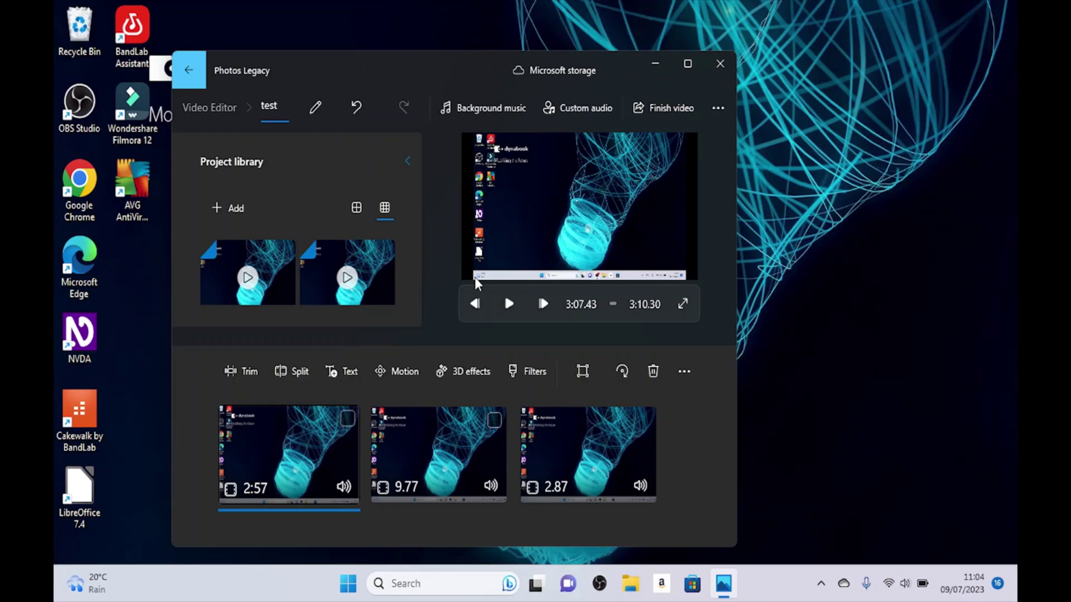
{"action": "key", "text": "Right"}
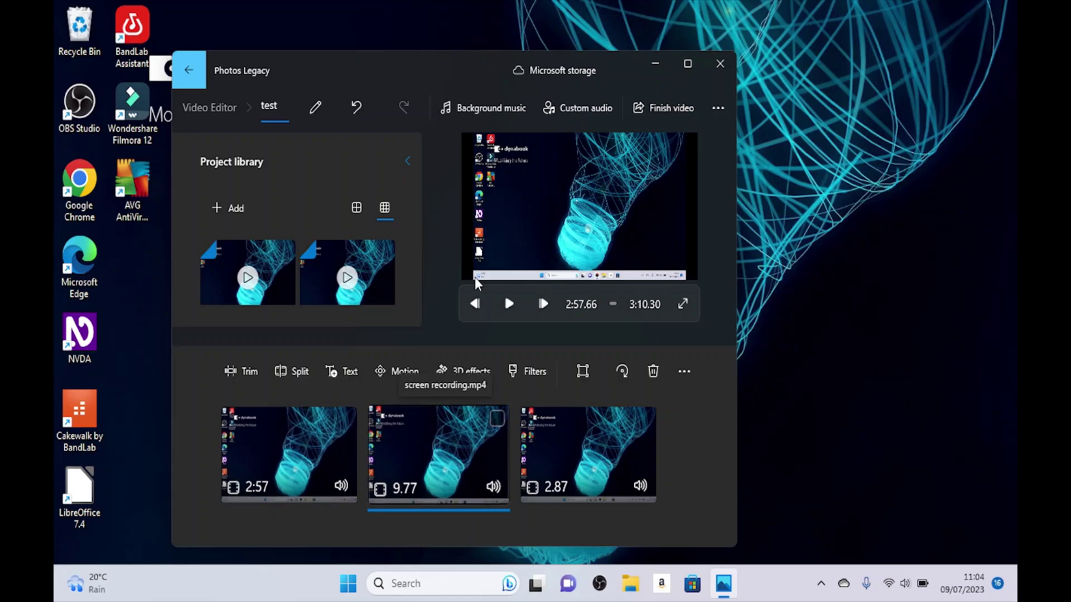
{"action": "key", "text": "Right"}
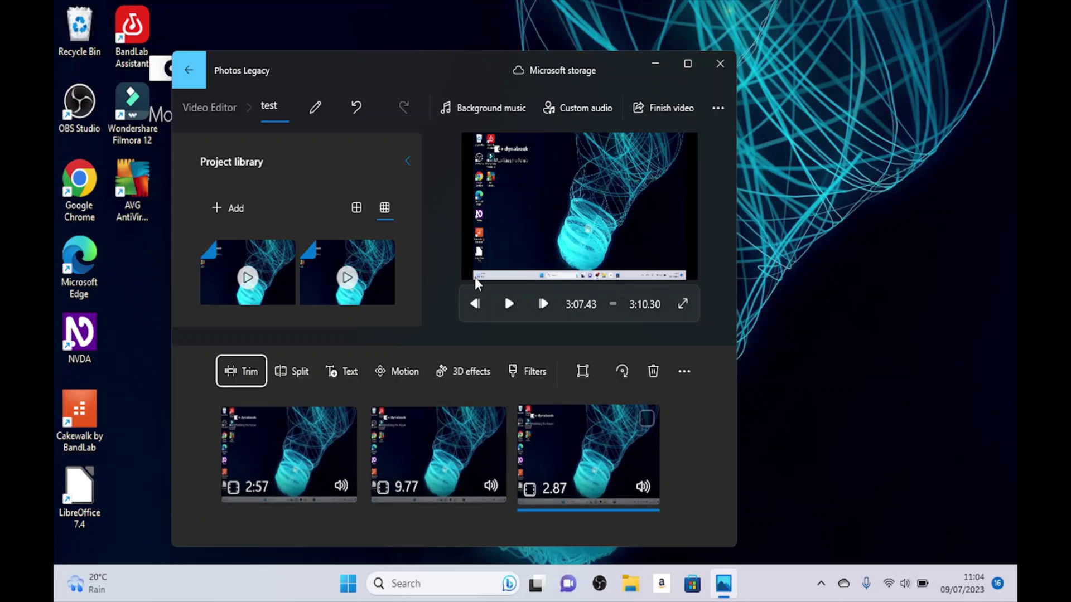
{"action": "key", "text": "Right"}
{"action": "key", "text": "Tab"}
{"action": "key", "text": "Left"}
{"action": "key", "text": "Left"}
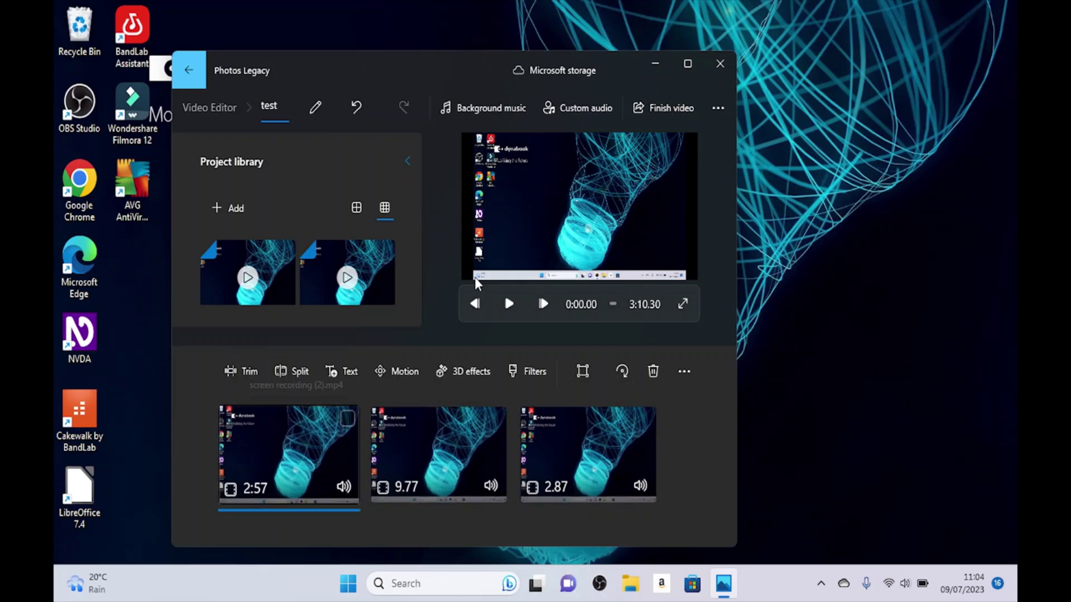
Preview the first storyboard clip from its start and pause at about 0:05.76
{"action": "key", "text": "shift+Tab"}
{"action": "key", "text": "shift+Tab"}
{"action": "key", "text": "space"}
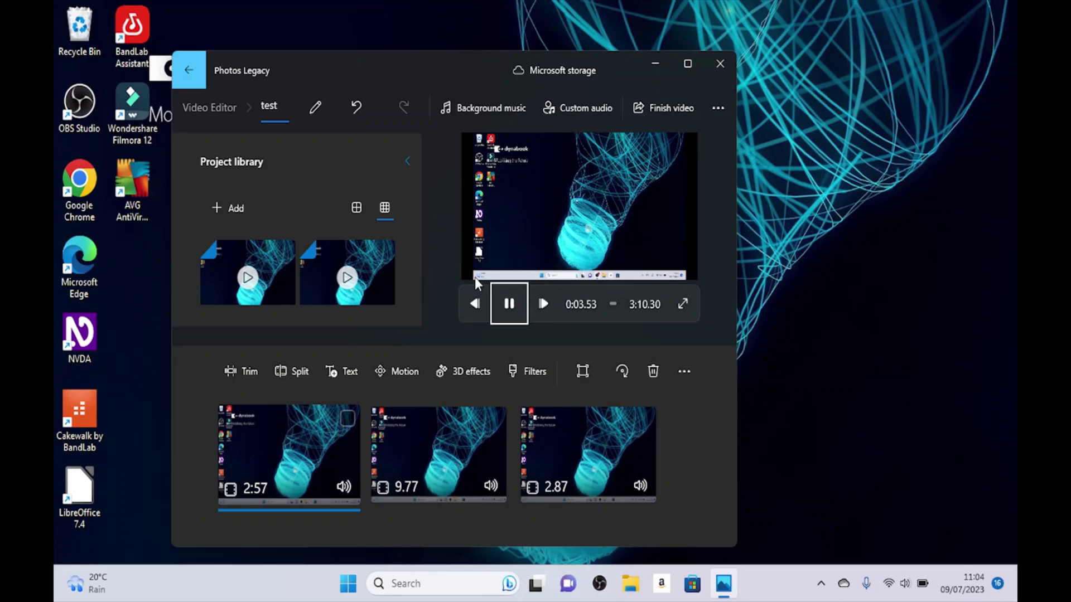
{"action": "key", "text": "space"}
Open the Split tool for the first storyboard clip
{"action": "key", "text": "Tab"}
{"action": "key", "text": "Tab"}
{"action": "key", "text": "Tab"}
{"action": "key", "text": "Tab"}
{"action": "key", "text": "Tab"}
{"action": "key", "text": "Tab"}
{"action": "key", "text": "Tab"}
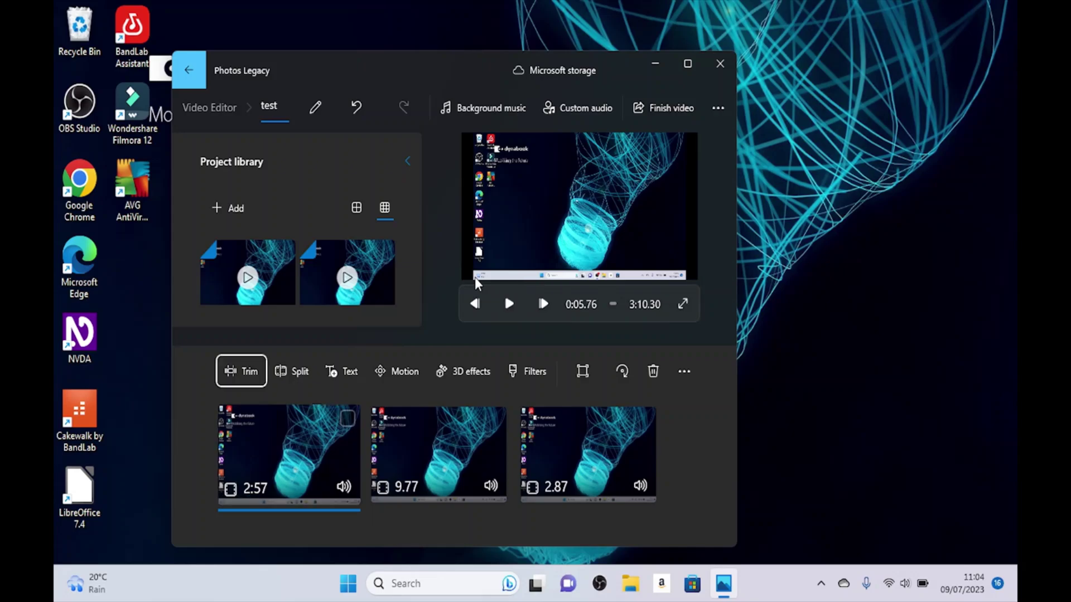
{"action": "key", "text": "shift+Tab"}
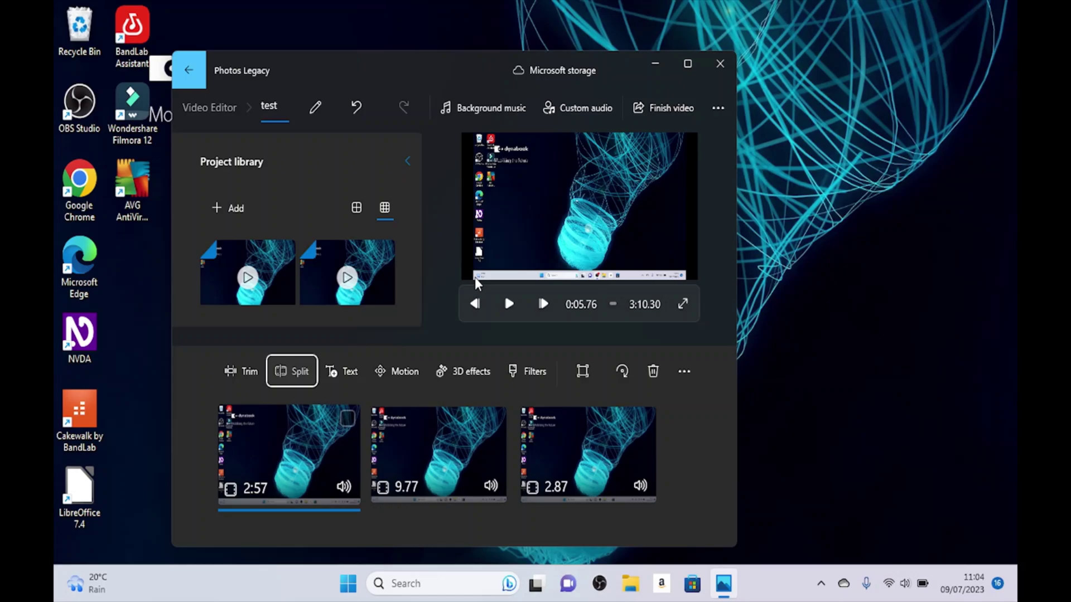
{"action": "key", "text": "Return"}
Check the split point at 0:05.76 and split the clip there into two parts
{"action": "key", "text": "shift+Tab"}
{"action": "key", "text": "shift+Tab"}
{"action": "key", "text": "shift+Tab"}
{"action": "key", "text": "shift+Tab"}
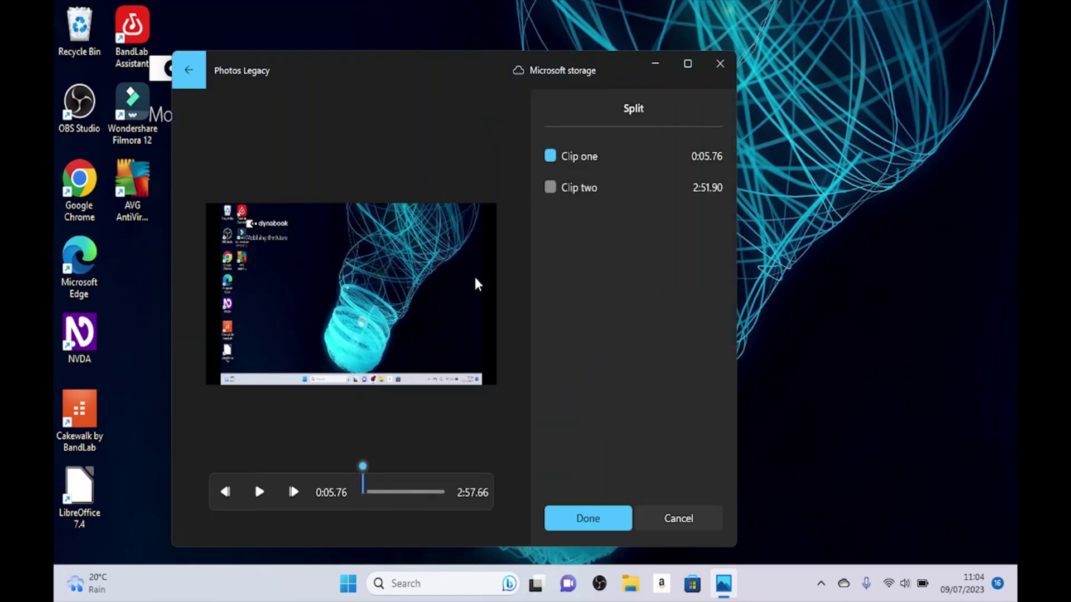
{"action": "key", "text": "shift+Tab"}
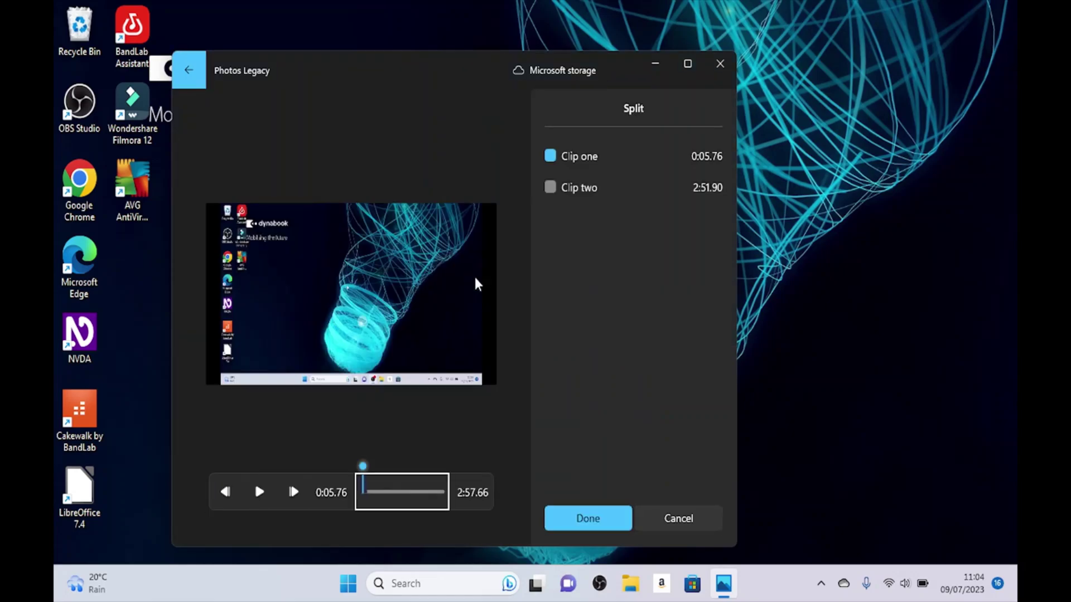
{"action": "key", "text": "Tab"}
{"action": "key", "text": "Tab"}
{"action": "key", "text": "Tab"}
{"action": "key", "text": "Tab"}
{"action": "key", "text": "Tab"}
{"action": "key", "text": "shift+Tab"}
{"action": "key", "text": "Return"}
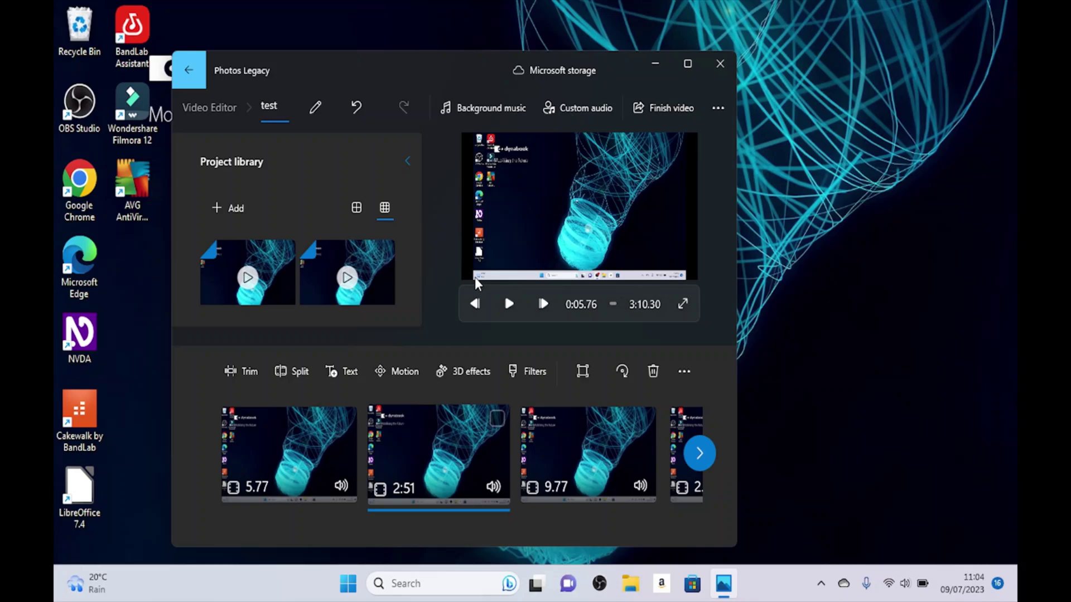
Step to the first storyboard clip and return the selection to the second one, the 2:51 part
{"action": "key", "text": "shift+Tab"}
{"action": "key", "text": "shift+Tab"}
{"action": "key", "text": "Home"}
{"action": "key", "text": "shift+Tab"}
{"action": "key", "text": "shift+Tab"}
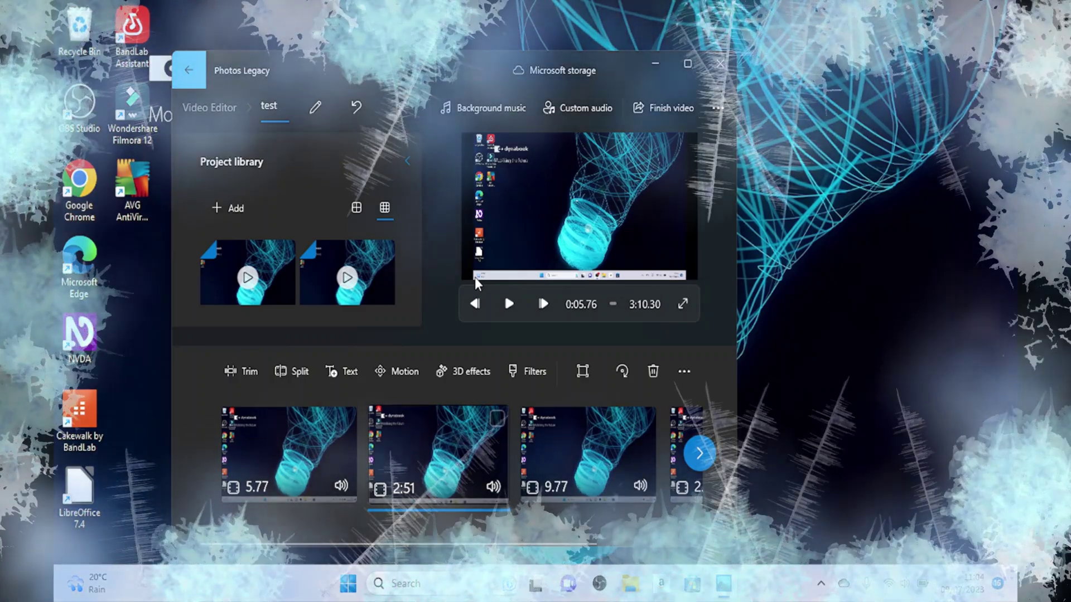
{"action": "key", "text": "Tab"}
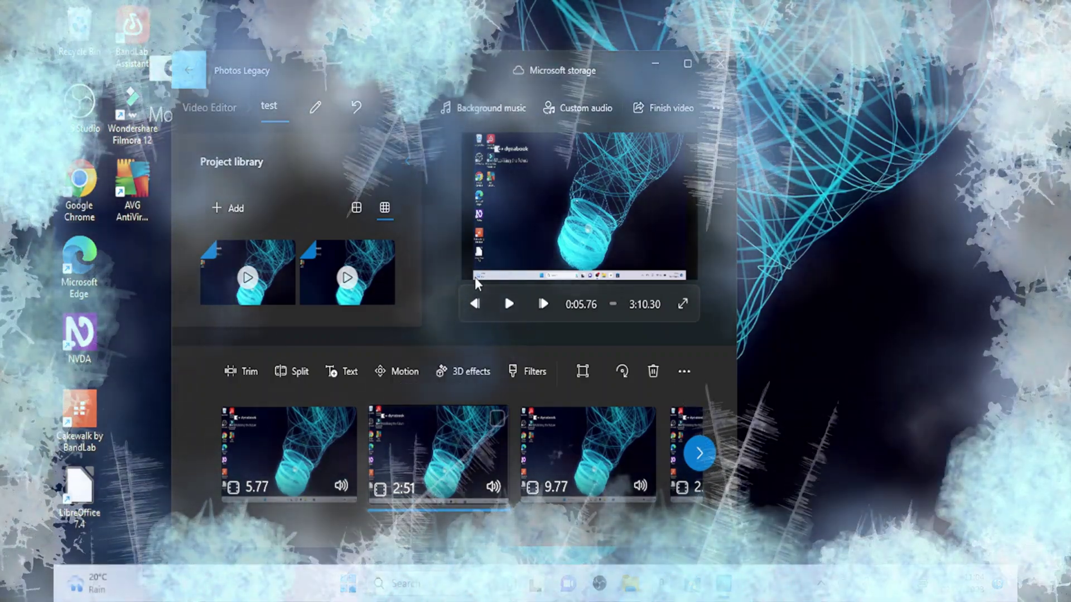
{"action": "key", "text": "Left"}
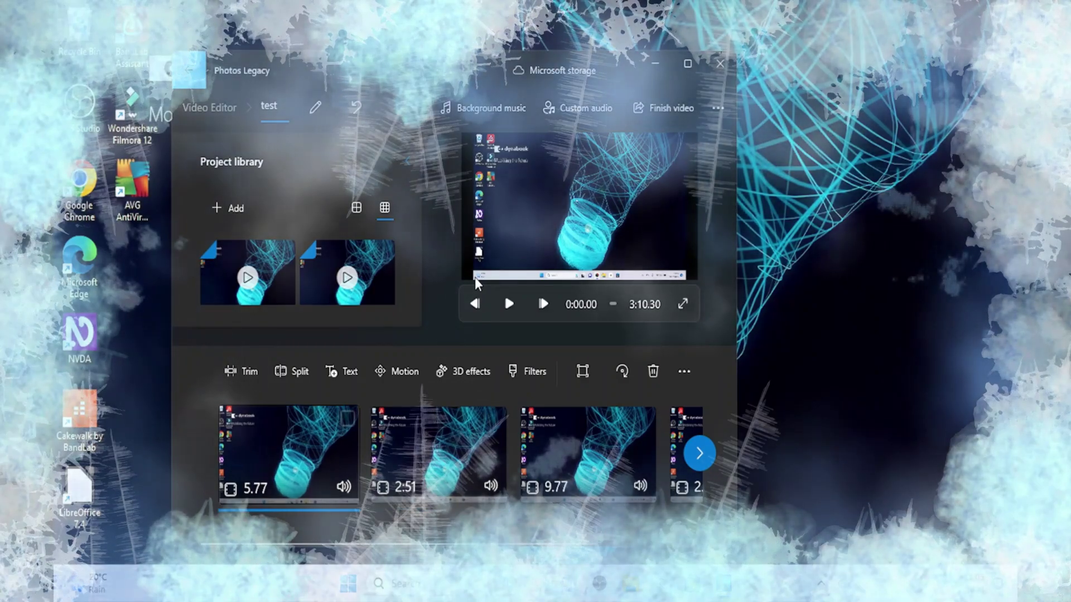
{"action": "key", "text": "Right"}
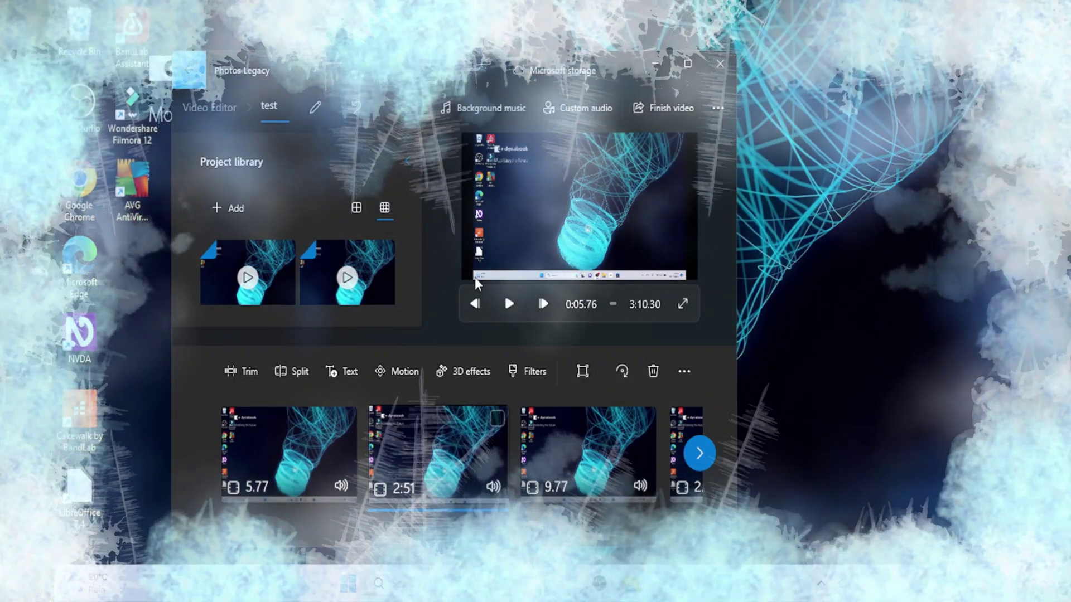
Open the 3D effects for the second storyboard clip
{"action": "key", "text": "Tab"}
{"action": "key", "text": "shift+Tab"}
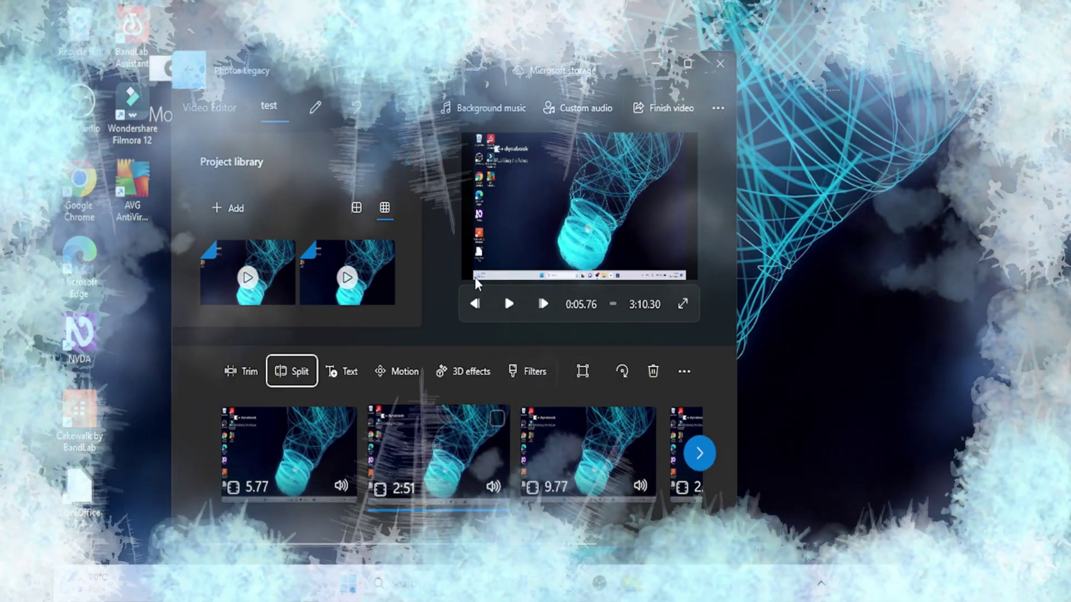
{"action": "key", "text": "Tab"}
{"action": "key", "text": "Tab"}
{"action": "key", "text": "Tab"}
{"action": "key", "text": "Tab"}
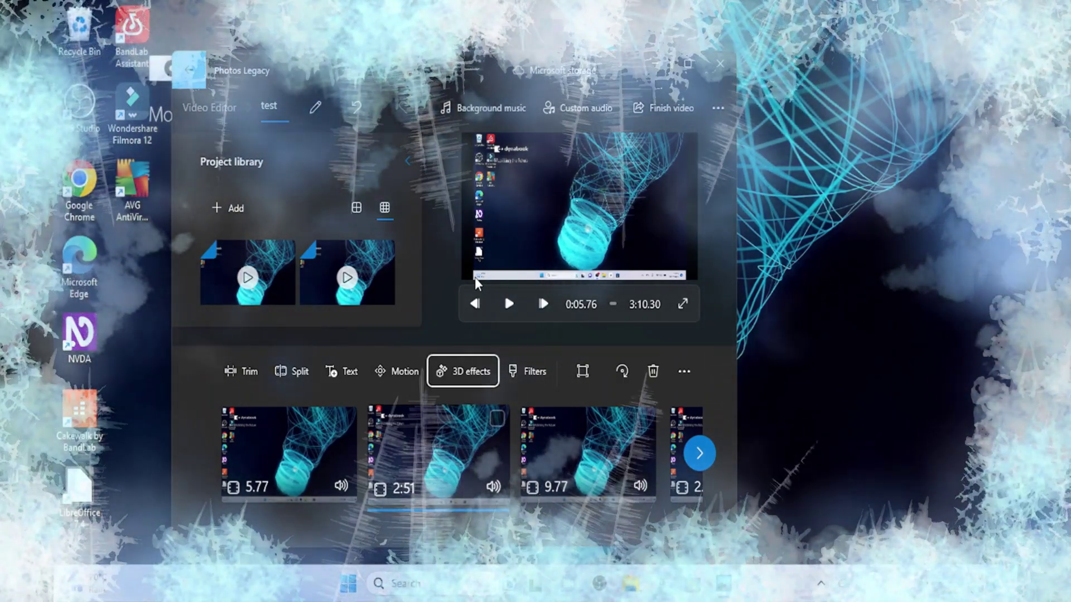
{"action": "key", "text": "Return"}
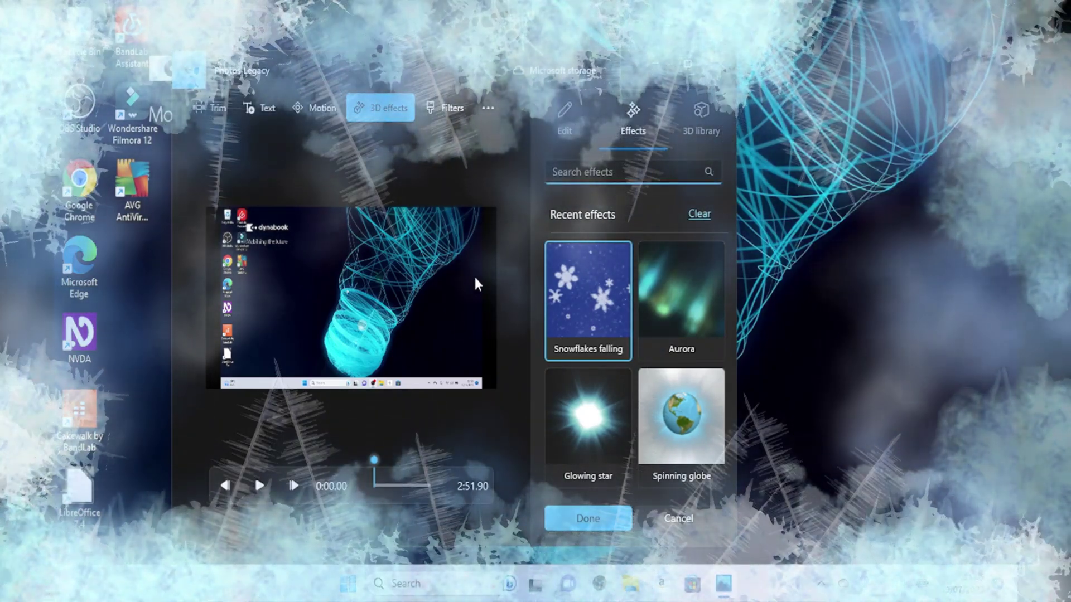
Look through the recent effects as far as Spinning globe and add the Aurora effect to the clip
{"action": "key", "text": "Tab"}
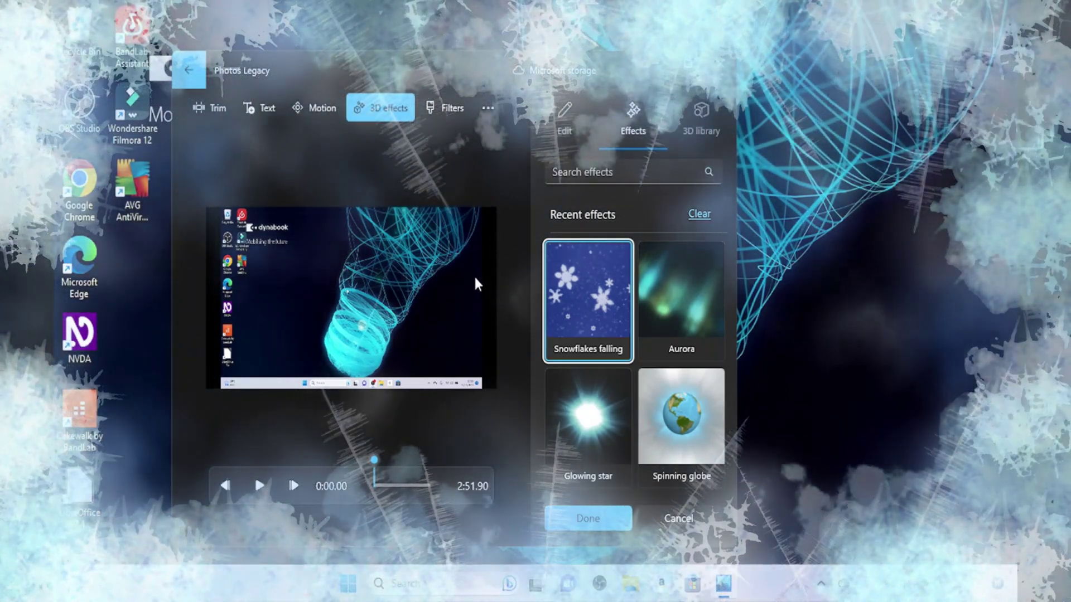
{"action": "key", "text": "Right"}
{"action": "key", "text": "Right"}
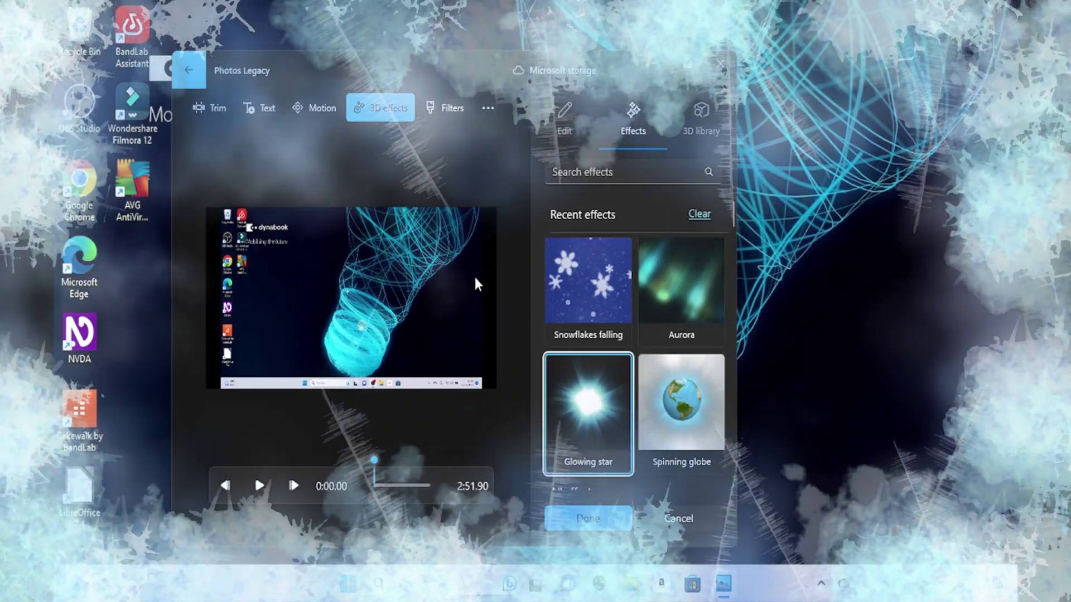
{"action": "key", "text": "Right"}
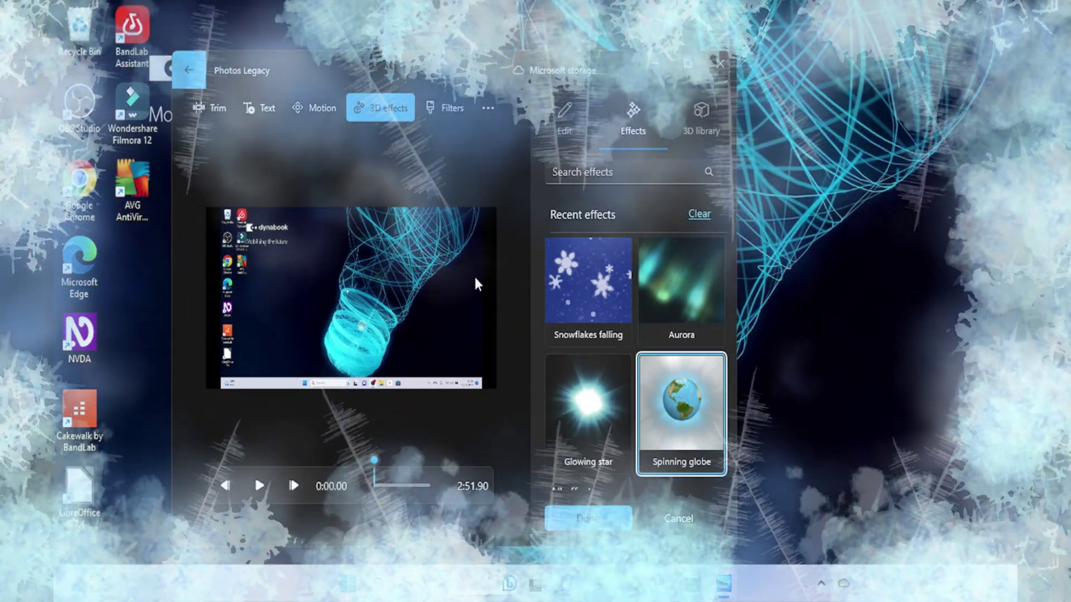
{"action": "key", "text": "Left"}
{"action": "key", "text": "Left"}
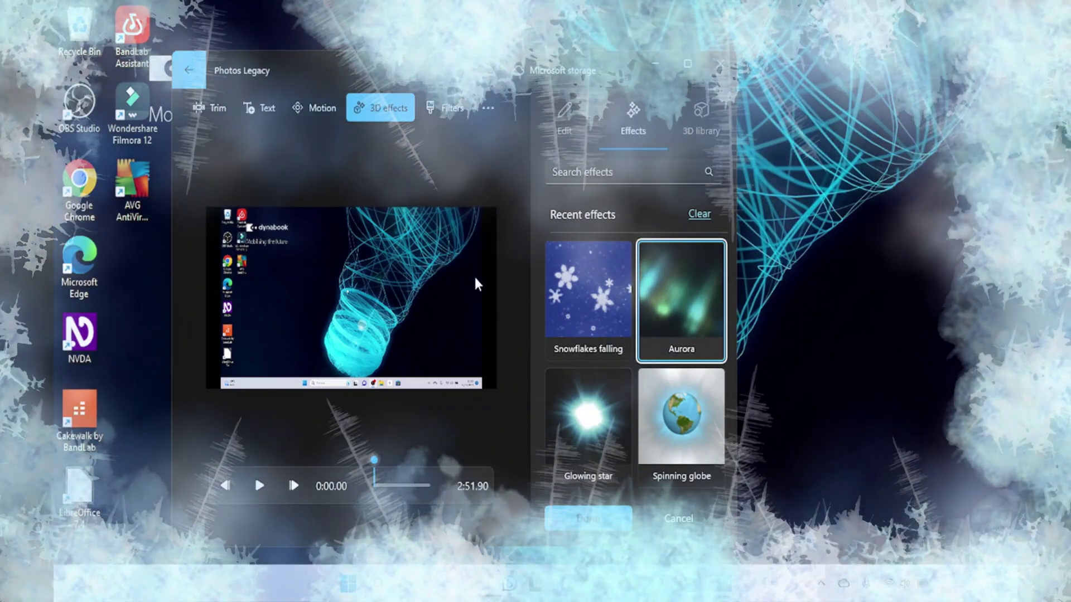
{"action": "key", "text": "Return"}
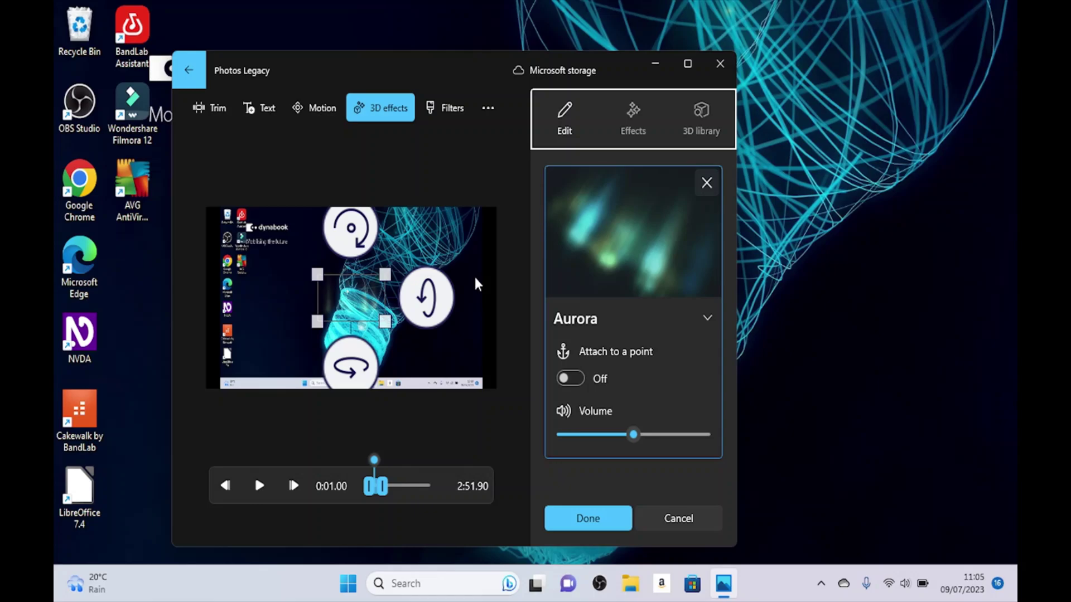
Review the Aurora effect's Attach to a point, Volume, Done and Cancel options, returning to its remove option
{"action": "key", "text": "Tab"}
{"action": "key", "text": "Tab"}
{"action": "key", "text": "Tab"}
{"action": "key", "text": "Tab"}
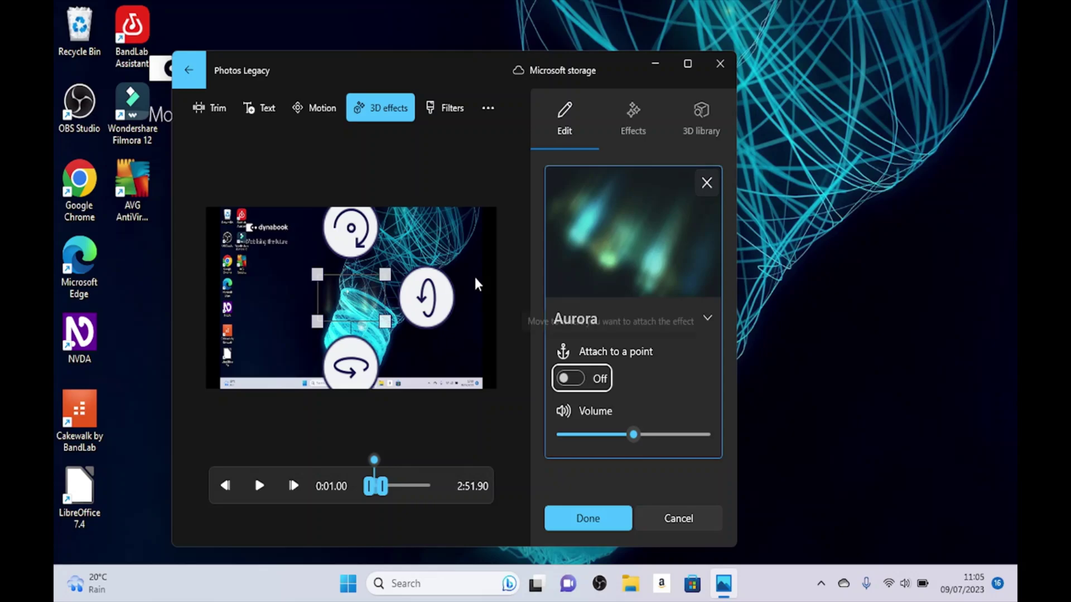
{"action": "key", "text": "Tab"}
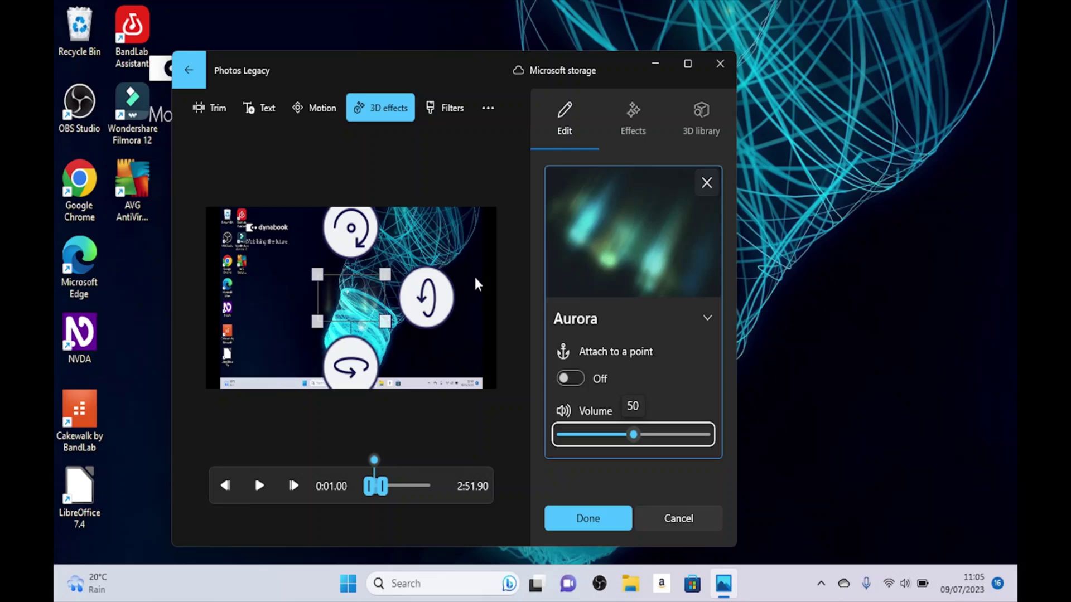
{"action": "key", "text": "Tab"}
{"action": "key", "text": "Tab"}
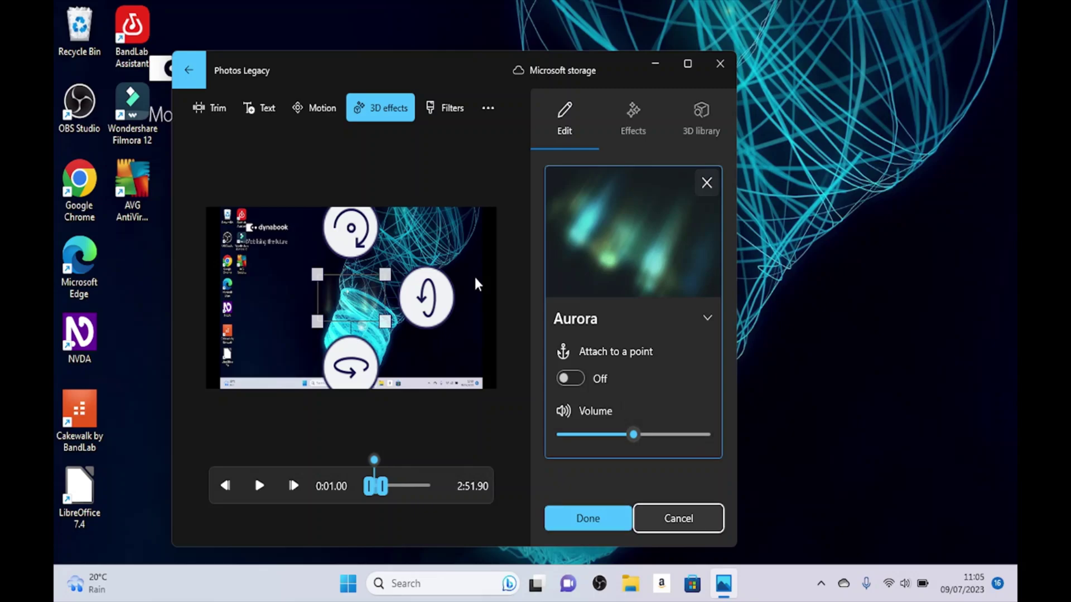
{"action": "key", "text": "shift+Tab"}
{"action": "key", "text": "shift+Tab"}
{"action": "key", "text": "shift+Tab"}
{"action": "key", "text": "shift+Tab"}
{"action": "key", "text": "shift+Tab"}
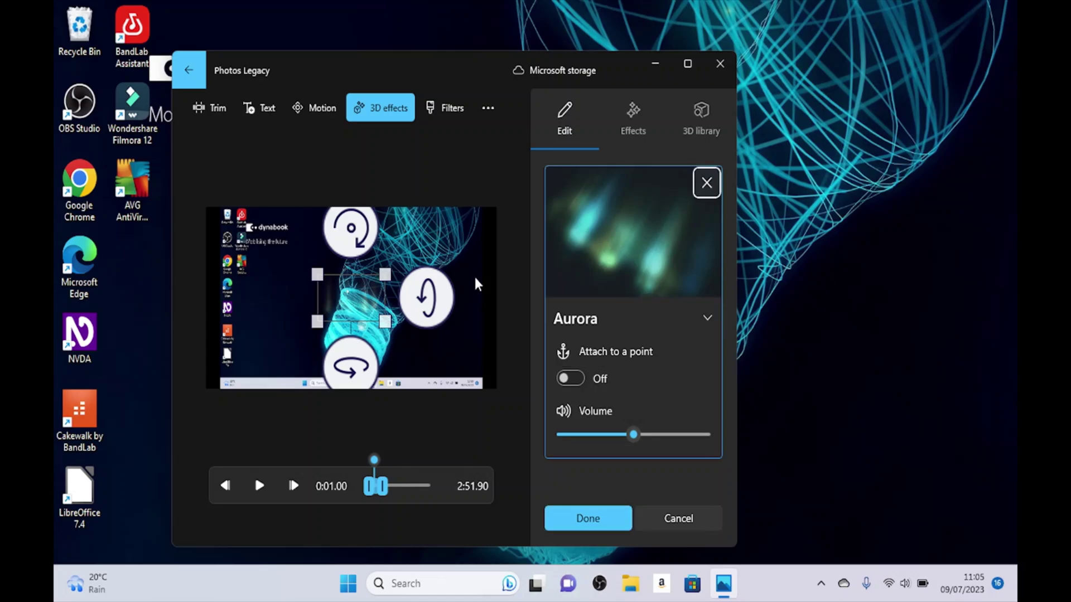
Check the Aurora effect's settings again, from its heading to the Volume slider
{"action": "key", "text": "Tab"}
{"action": "key", "text": "Tab"}
{"action": "key", "text": "Tab"}
{"action": "key", "text": "Tab"}
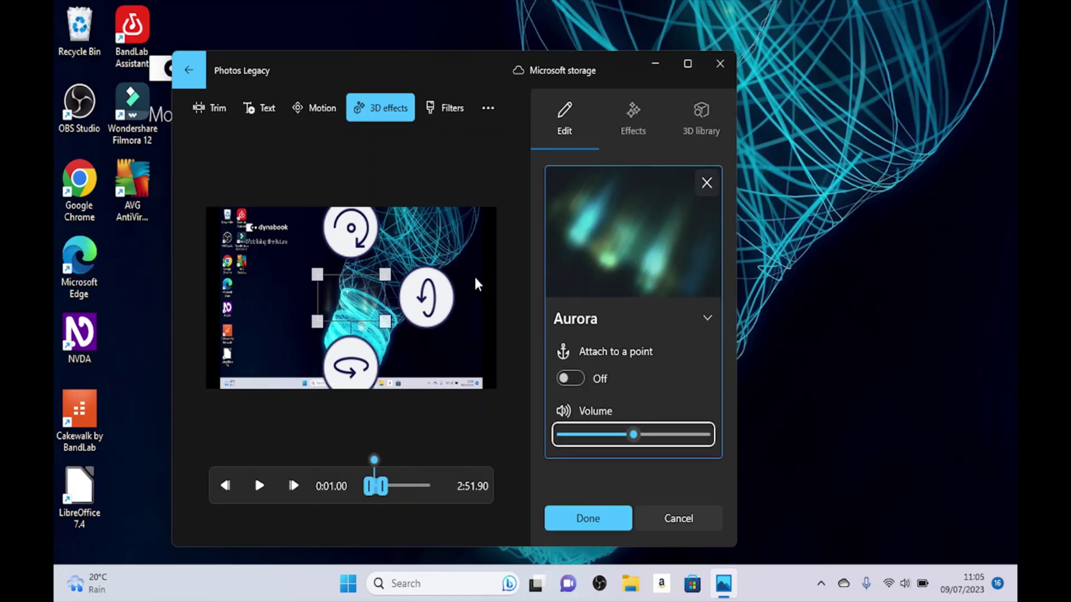
{"action": "key", "text": "shift+Tab"}
{"action": "key", "text": "shift+Tab"}
{"action": "key", "text": "shift+Tab"}
{"action": "key", "text": "shift+Tab"}
{"action": "key", "text": "Tab"}
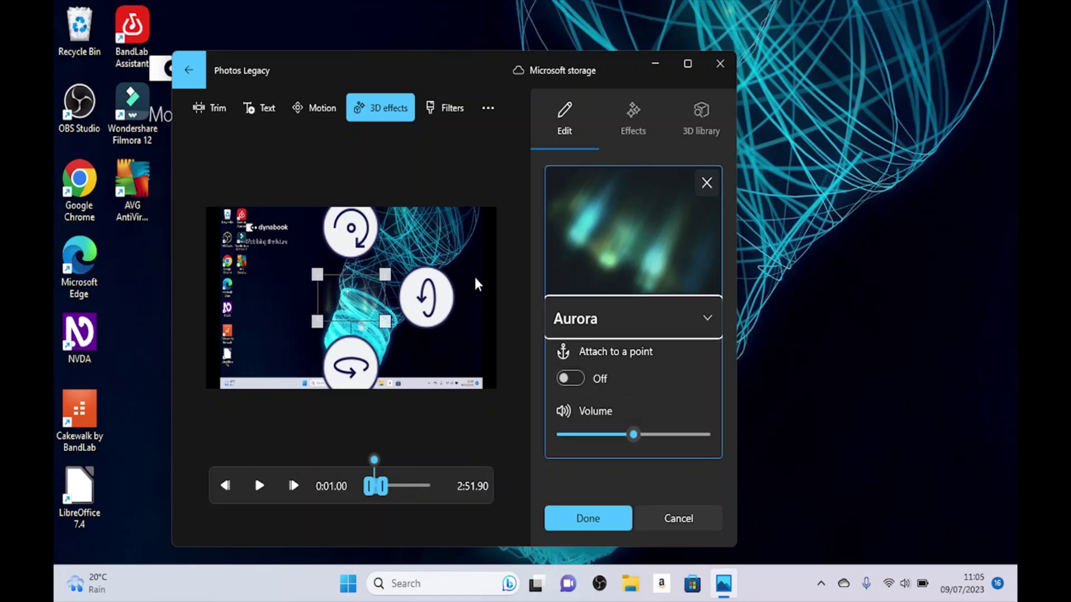
{"action": "key", "text": "Tab"}
{"action": "key", "text": "Tab"}
{"action": "key", "text": "Tab"}
{"action": "key", "text": "Tab"}
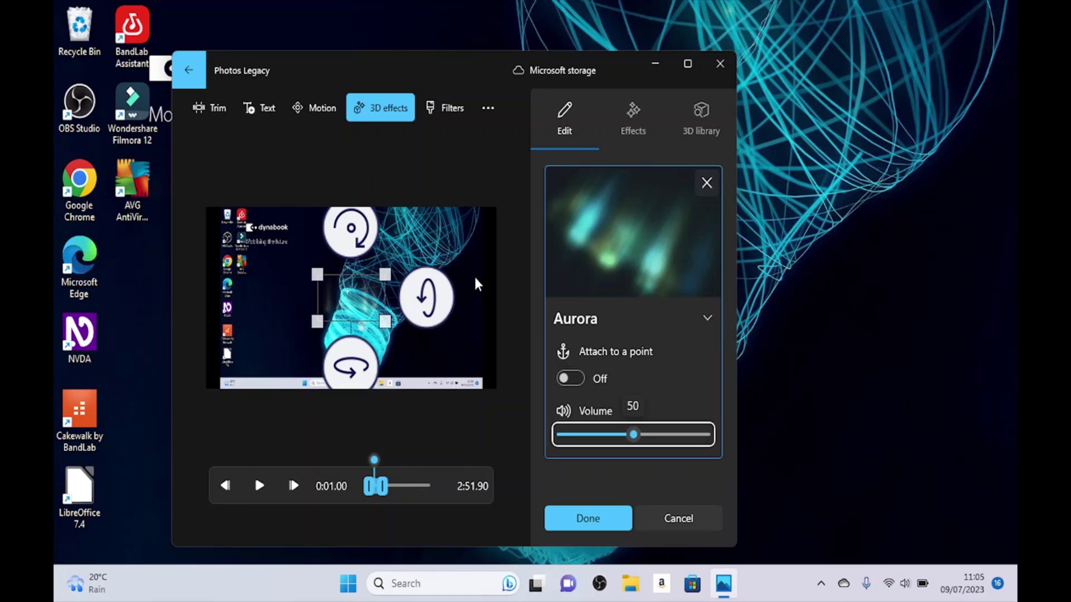
Go to the Aurora effect's on-canvas handles and try rotating the effect on the X axis
{"action": "key", "text": "Tab"}
{"action": "key", "text": "Tab"}
{"action": "key", "text": "Tab"}
{"action": "key", "text": "Tab"}
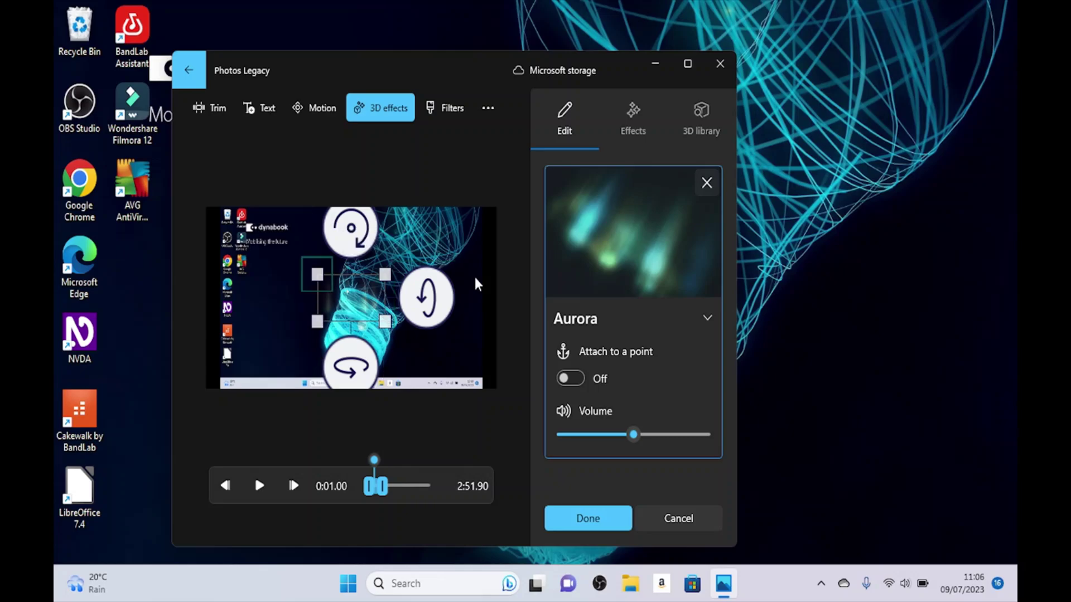
{"action": "key", "text": "Tab"}
{"action": "key", "text": "Tab"}
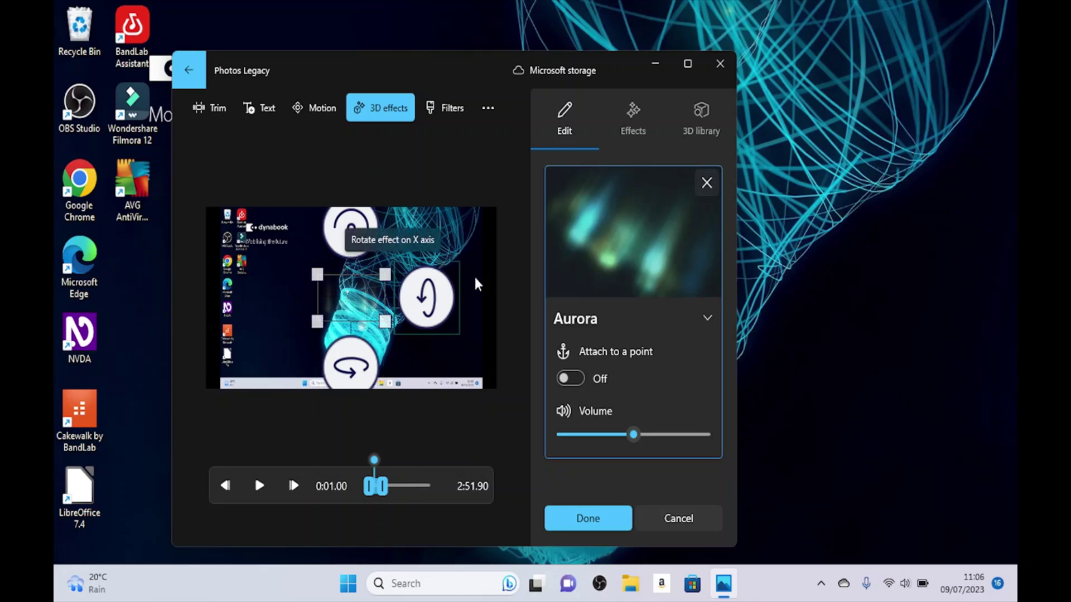
{"action": "key", "text": "Right"}
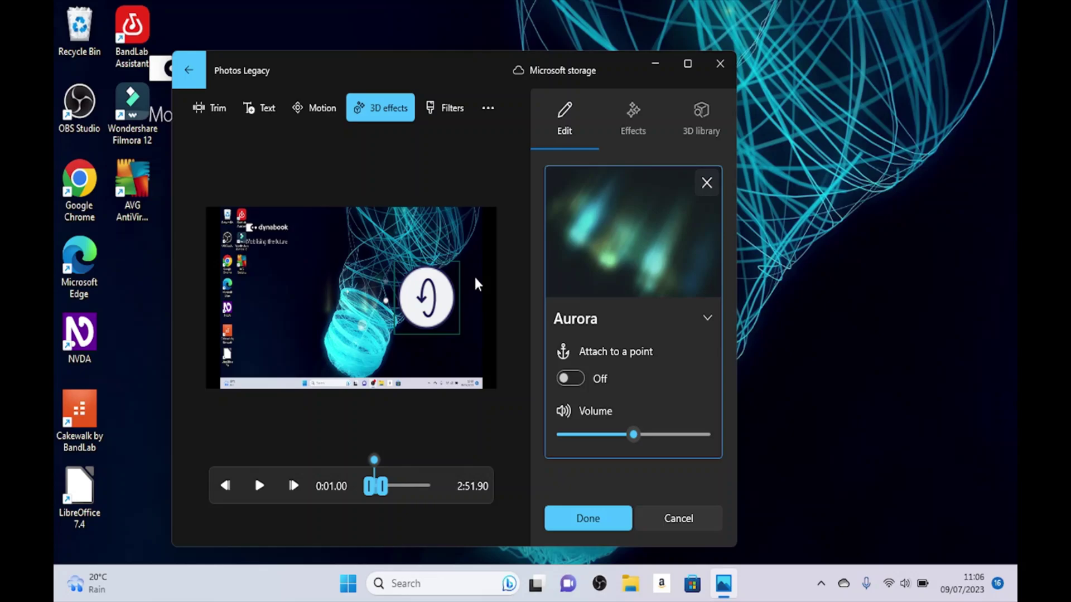
{"action": "key", "text": "super"}
{"action": "key", "text": "super"}
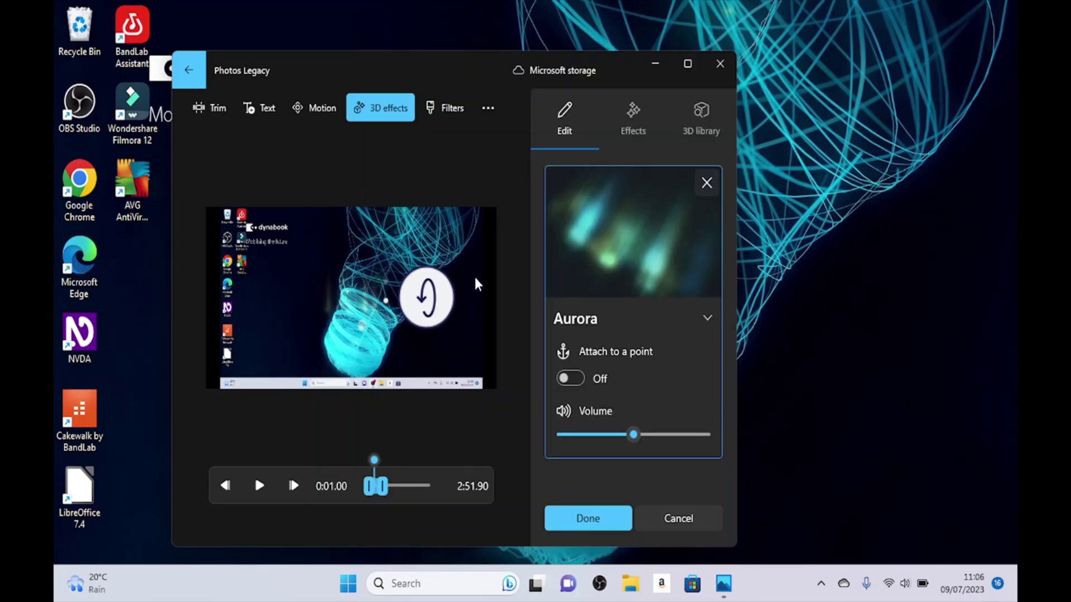
Examine the Aurora effect's timeline handles for moving, start and end, and try seeking to 0:02.16
{"action": "key", "text": "Tab"}
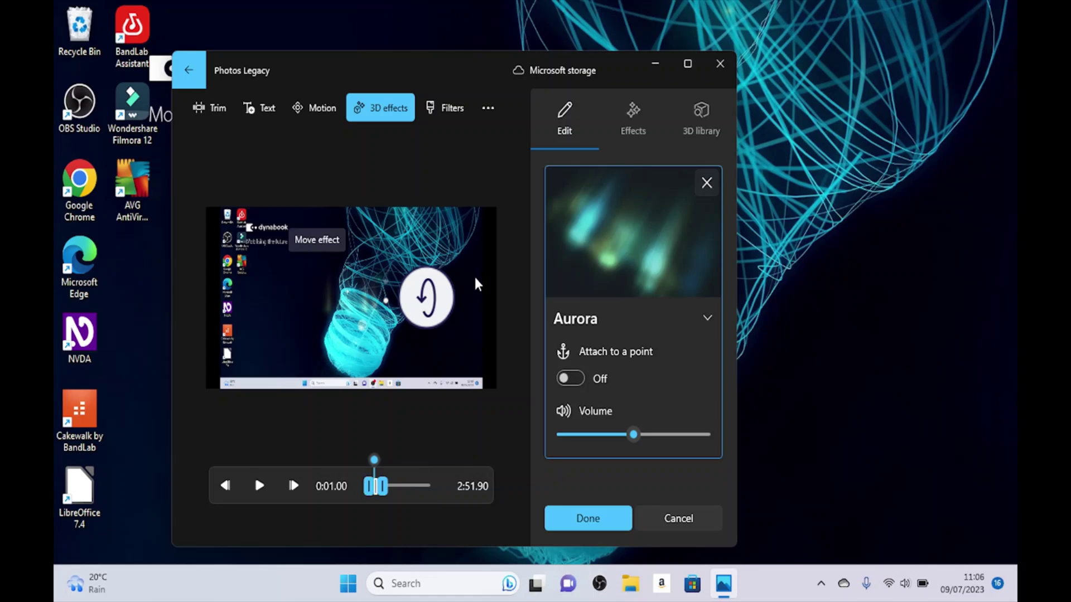
{"action": "key", "text": "Tab"}
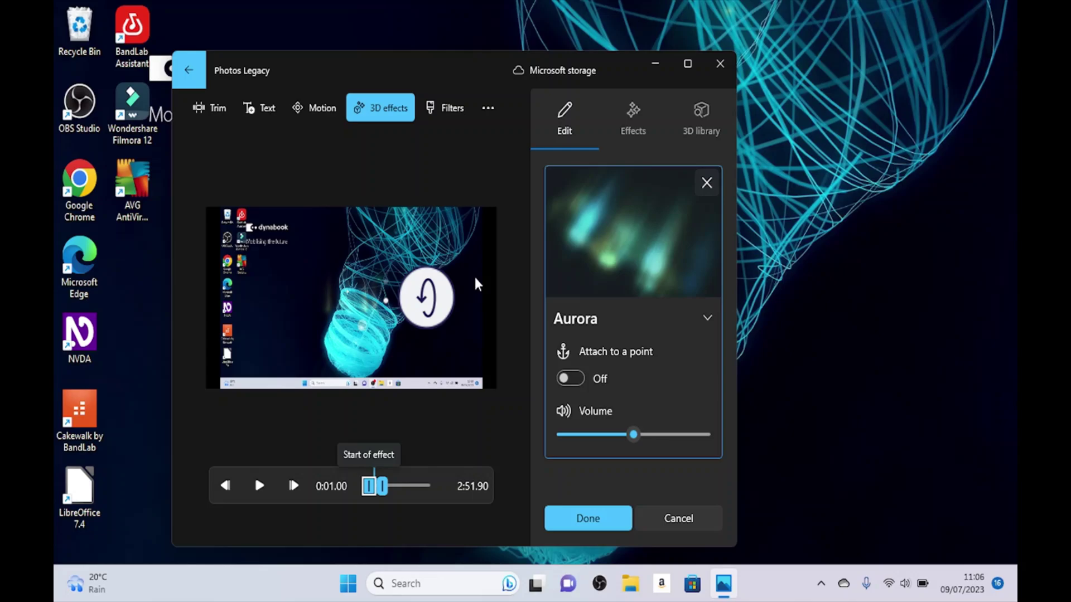
{"action": "key", "text": "Tab"}
{"action": "key", "text": "Right"}
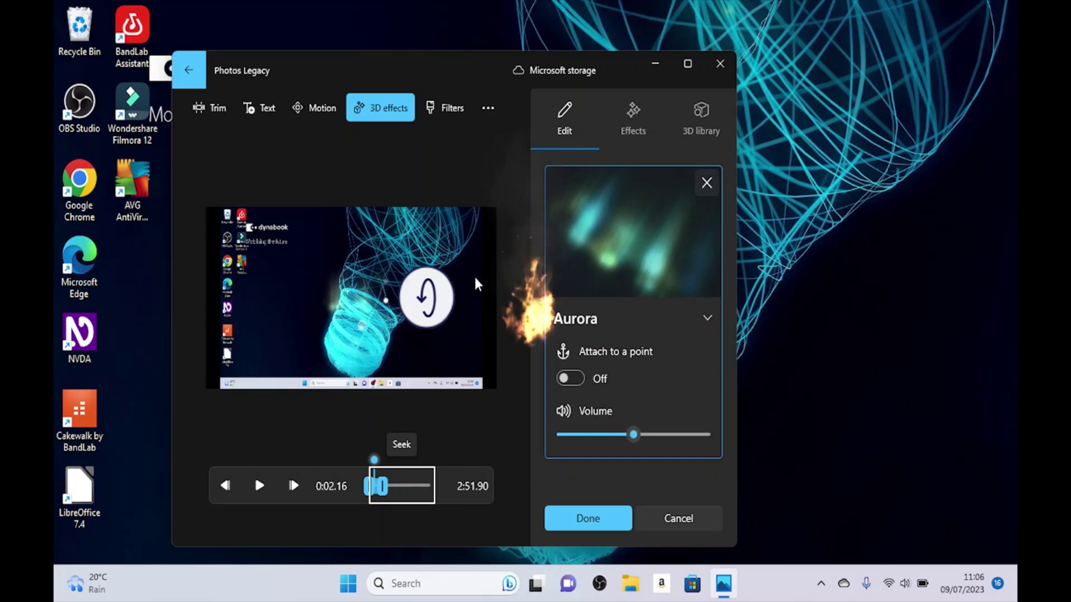
{"action": "key", "text": "shift+Tab"}
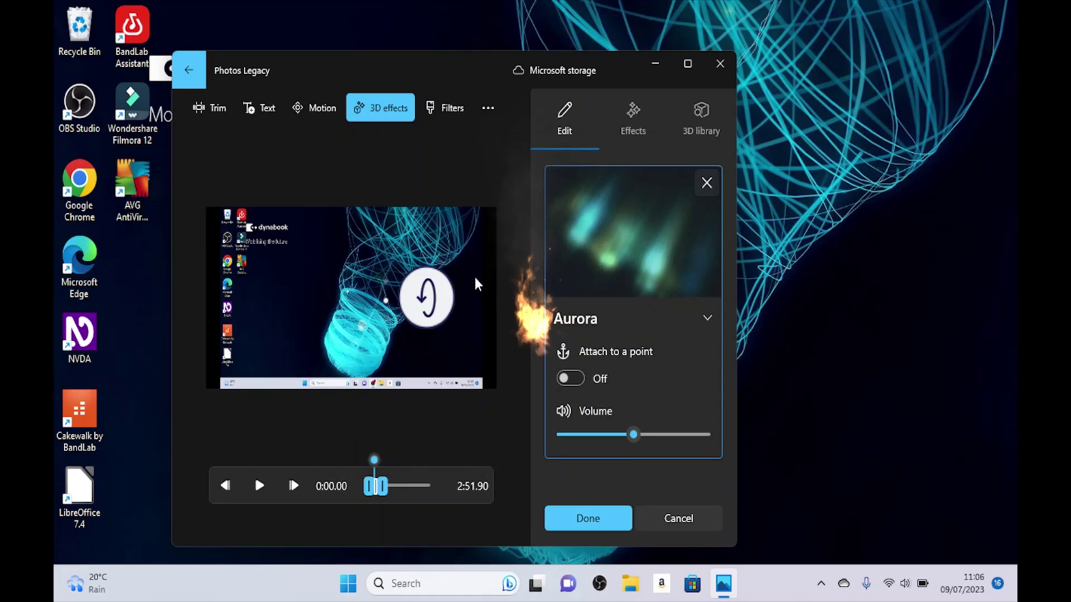
{"action": "key", "text": "Tab"}
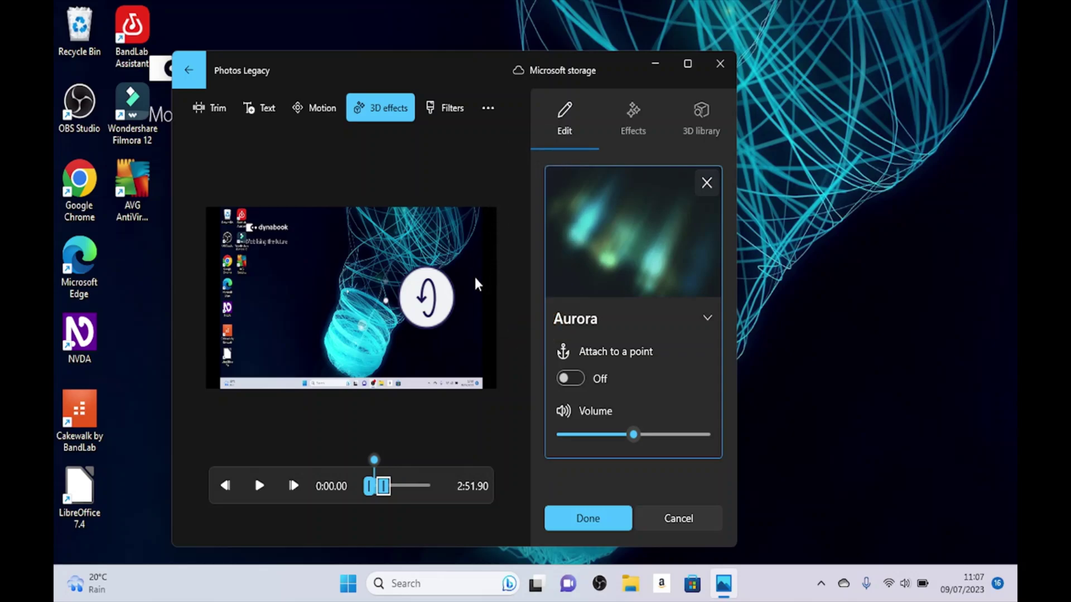
Go back through the Aurora effect's timeline and canvas handles to the Edit, Effects and 3D library choices
{"action": "key", "text": "shift+Tab"}
{"action": "key", "text": "shift+Tab"}
{"action": "key", "text": "shift+Tab"}
{"action": "key", "text": "shift+Tab"}
{"action": "key", "text": "shift+Tab"}
{"action": "key", "text": "shift+Tab"}
{"action": "key", "text": "shift+Tab"}
{"action": "key", "text": "shift+Tab"}
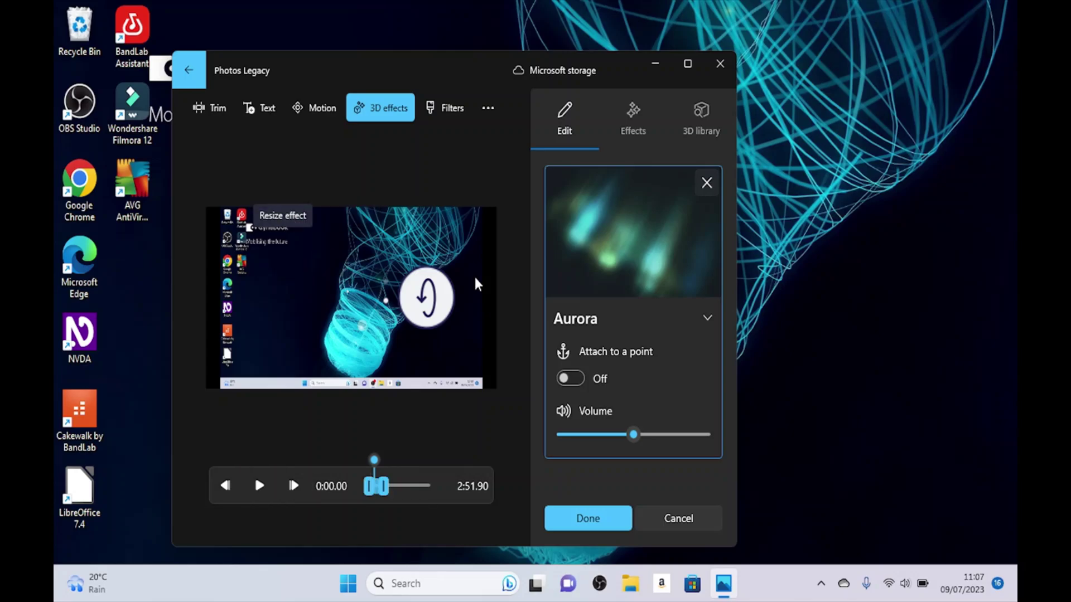
{"action": "key", "text": "shift+Tab"}
{"action": "key", "text": "shift+Tab"}
{"action": "key", "text": "shift+Tab"}
{"action": "key", "text": "shift+Tab"}
{"action": "key", "text": "shift+Tab"}
{"action": "key", "text": "shift+Tab"}
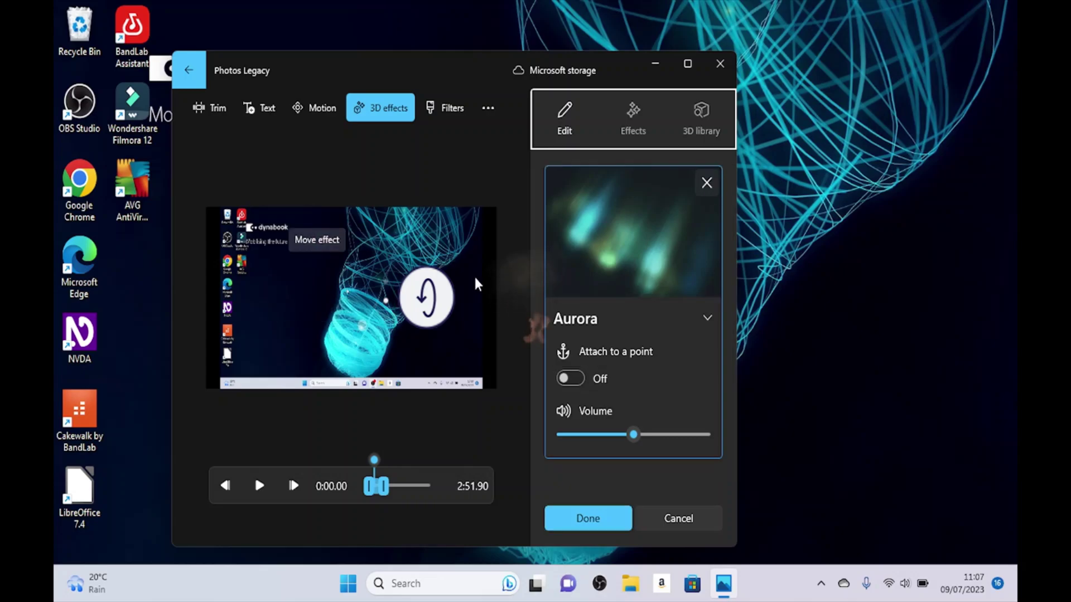
Add the Snowflakes falling 3D effect to the clip from the recent effects
{"action": "key", "text": "Right"}
{"action": "key", "text": "Tab"}
{"action": "key", "text": "Tab"}
{"action": "key", "text": "Right"}
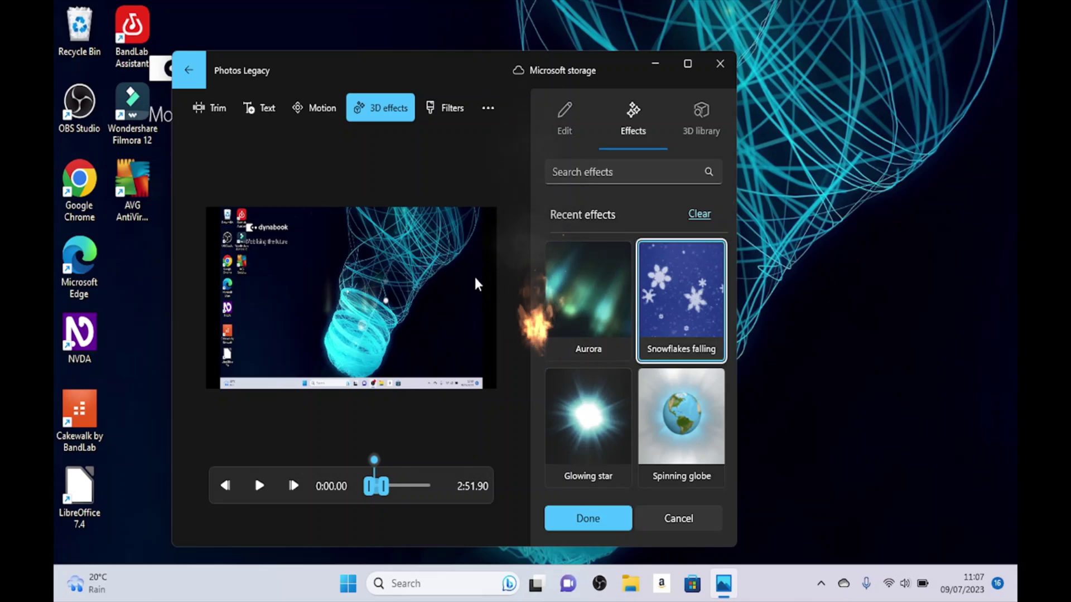
{"action": "key", "text": "Return"}
Go to the Snowflakes falling effect's end handle on the timeline and extend the effect to end slightly further along
{"action": "key", "text": "Tab"}
{"action": "key", "text": "Tab"}
{"action": "key", "text": "Tab"}
{"action": "key", "text": "Tab"}
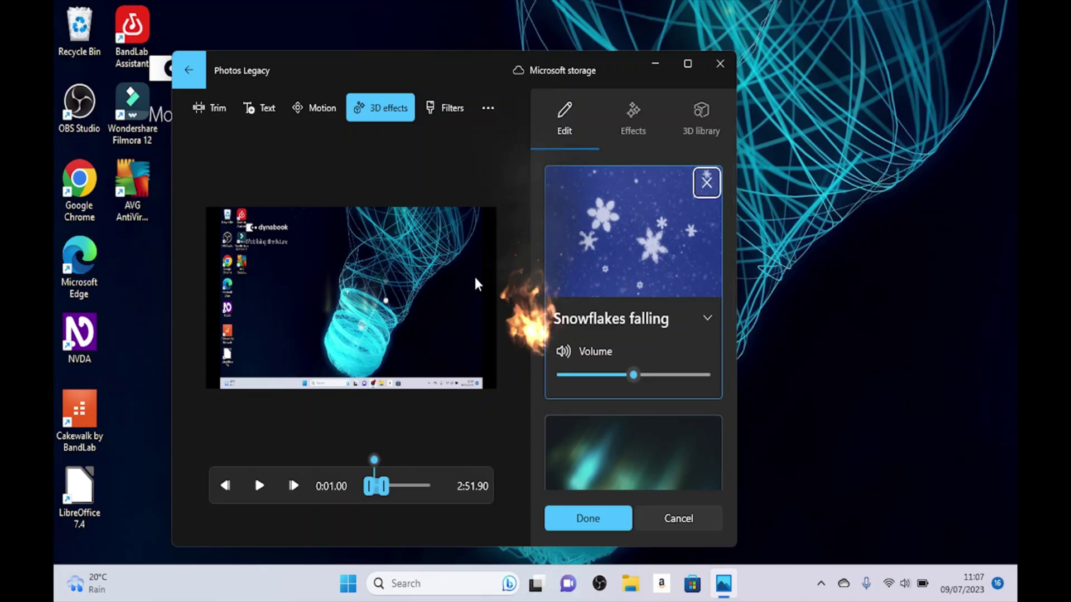
{"action": "key", "text": "Tab"}
{"action": "key", "text": "Tab"}
{"action": "key", "text": "Tab"}
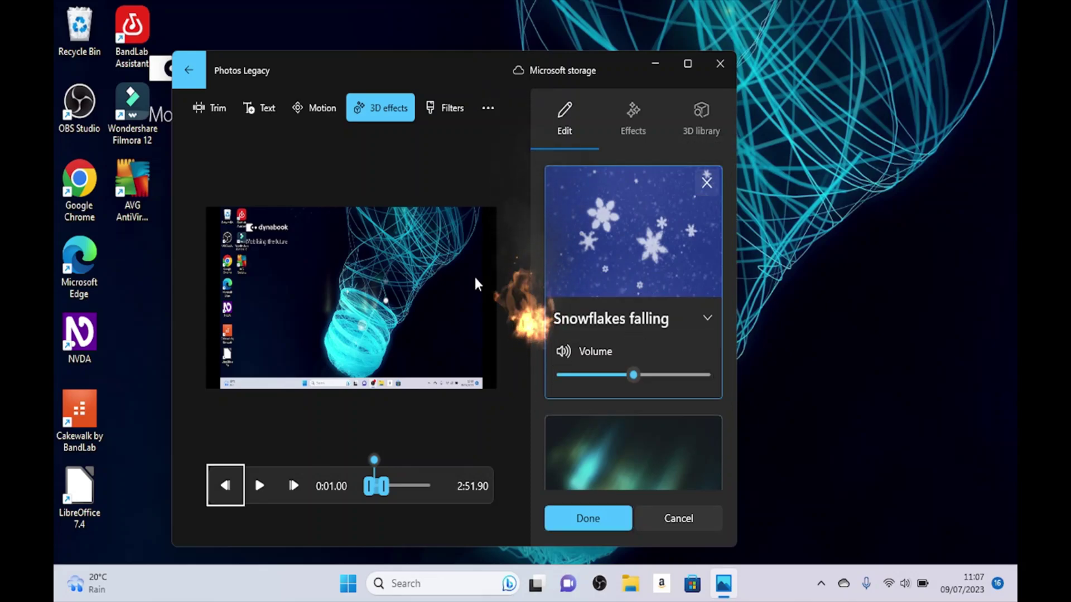
{"action": "key", "text": "Tab"}
{"action": "key", "text": "Tab"}
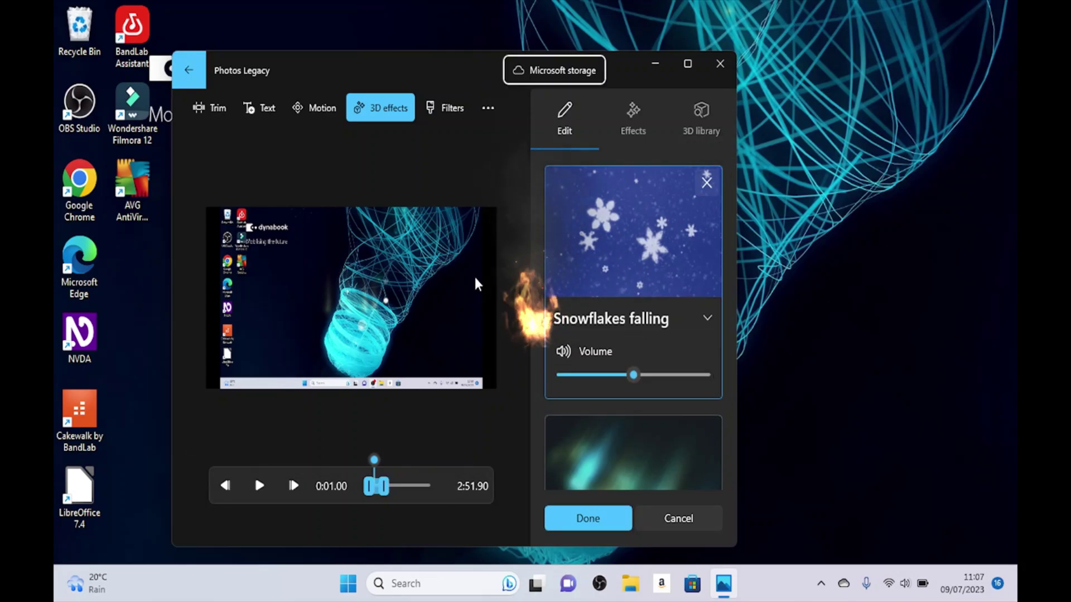
{"action": "key", "text": "Tab"}
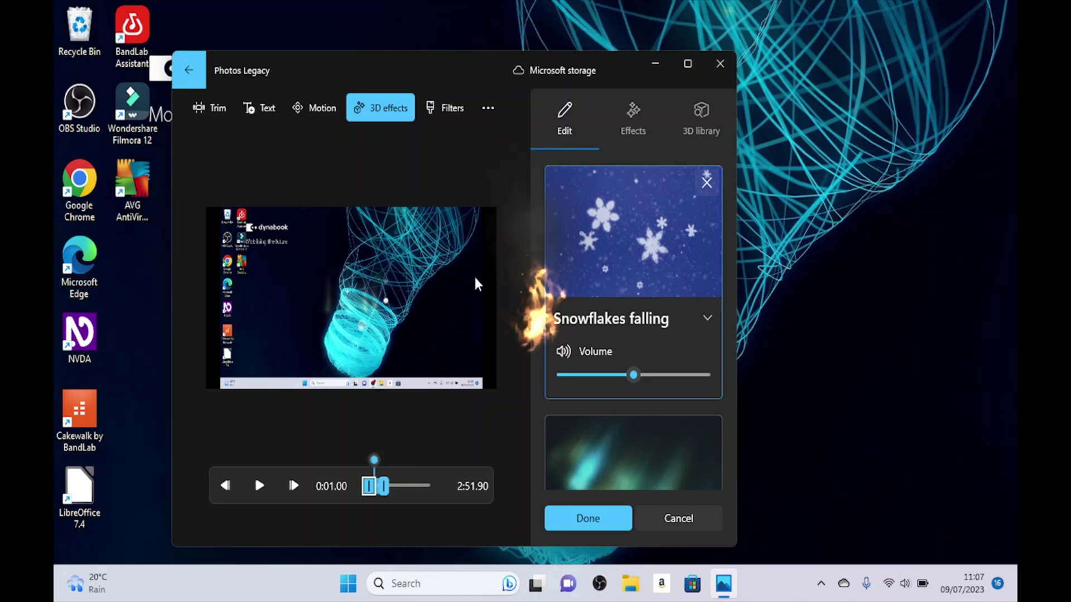
{"action": "key", "text": "XF86AudioLowerVolume"}
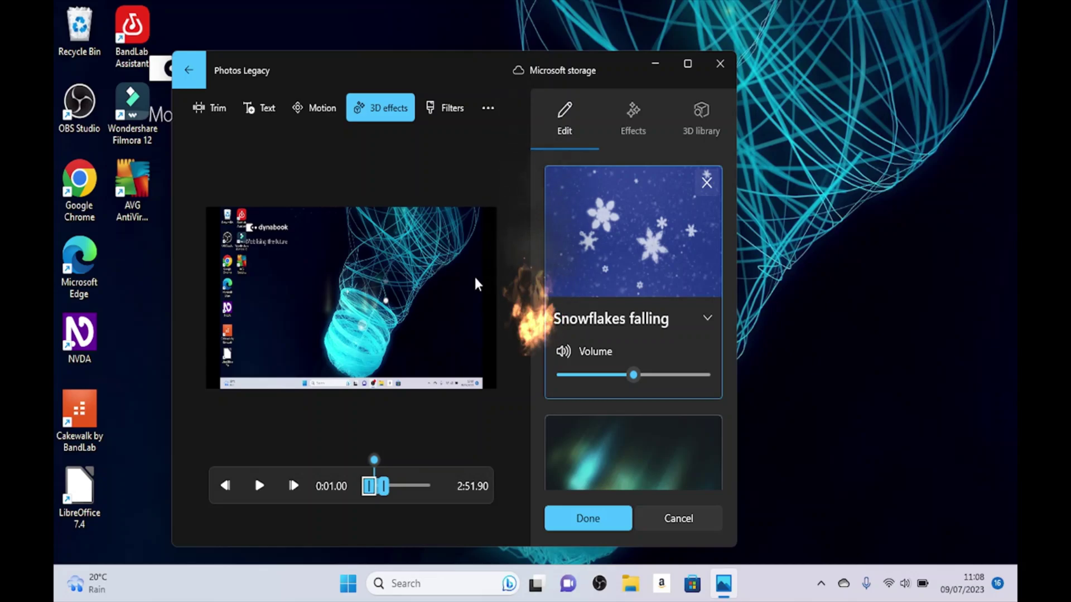
{"action": "key", "text": "Tab"}
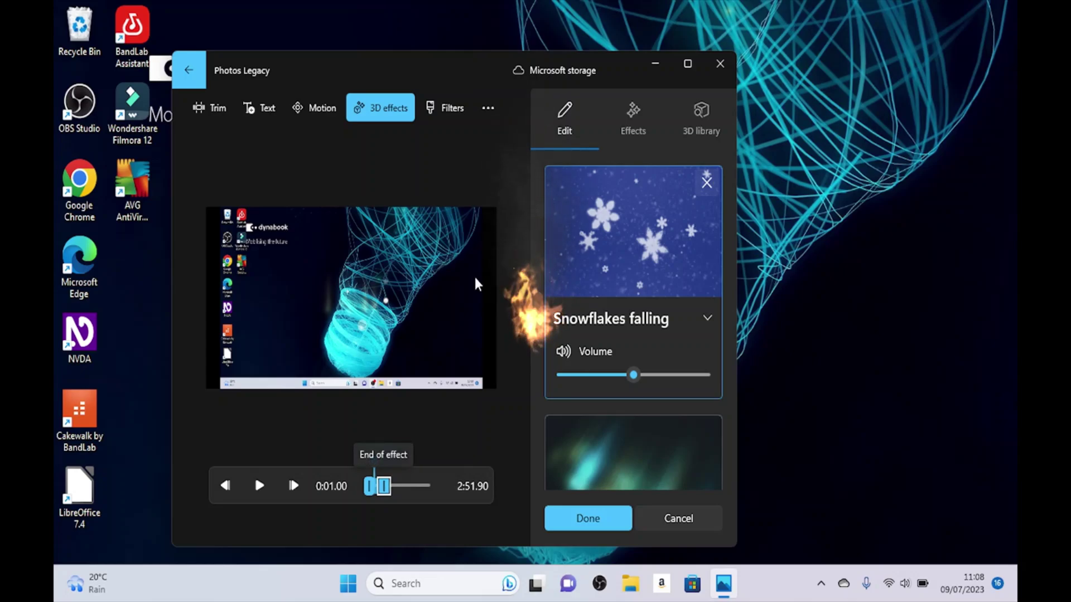
{"action": "key", "text": "Tab"}
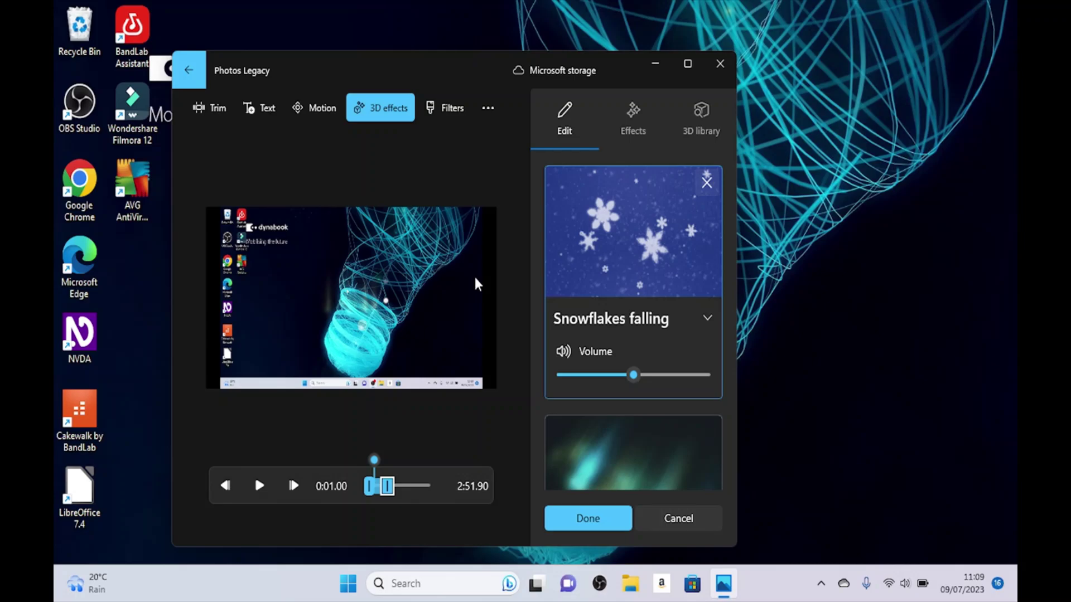
Apply the Snowflakes falling and Aurora 3D effects and return to the project storyboard
{"action": "key", "text": "Tab"}
{"action": "key", "text": "Tab"}
{"action": "key", "text": "Tab"}
{"action": "key", "text": "Tab"}
{"action": "key", "text": "Tab"}
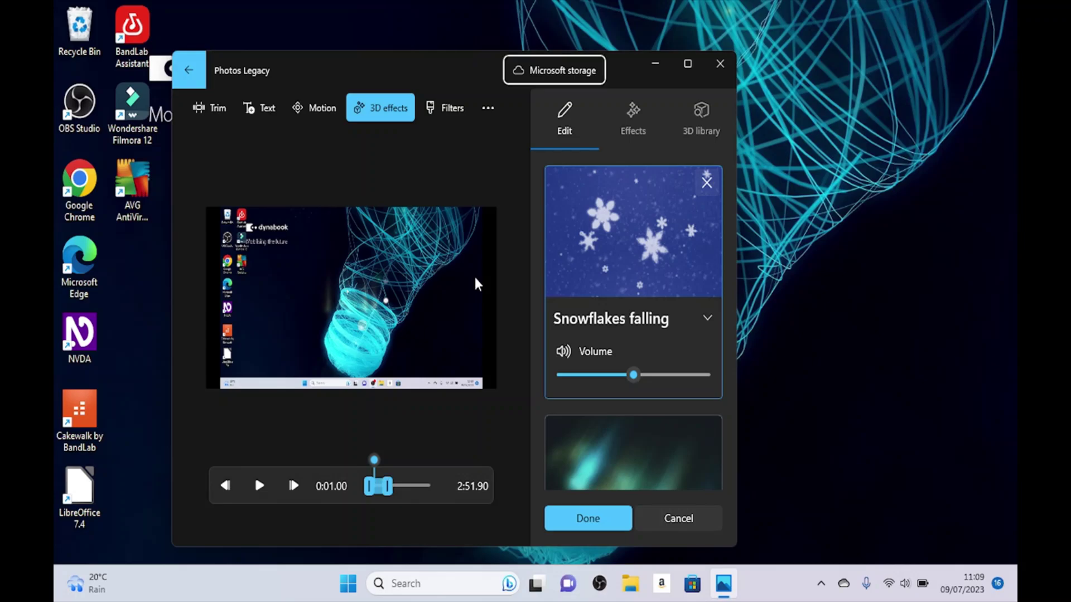
{"action": "key", "text": "shift+Tab"}
{"action": "key", "text": "shift+Tab"}
{"action": "key", "text": "shift+Tab"}
{"action": "key", "text": "shift+Tab"}
{"action": "key", "text": "shift+Tab"}
{"action": "key", "text": "shift+Tab"}
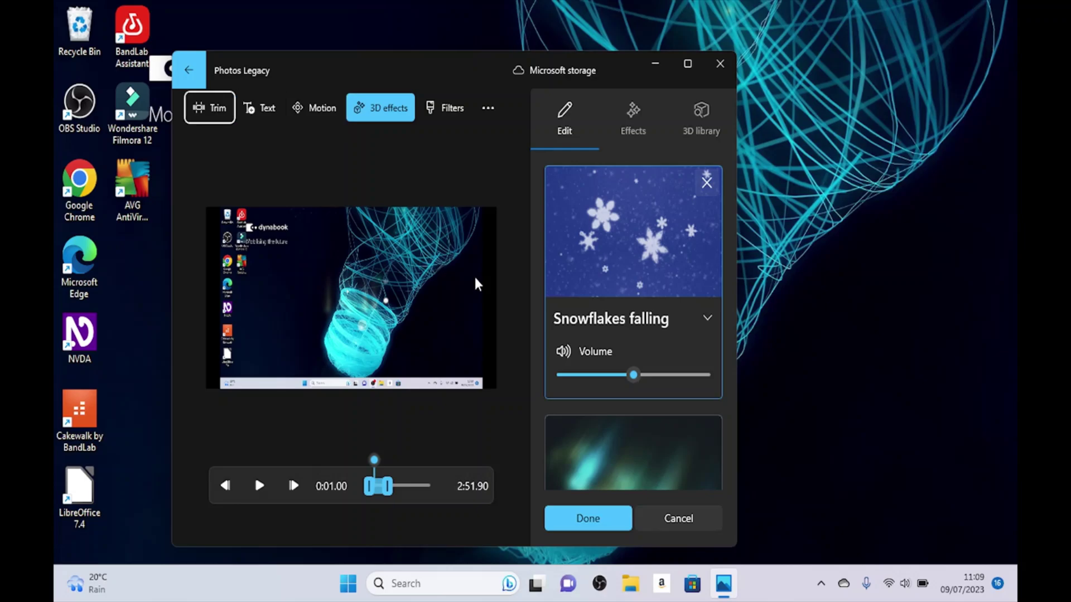
{"action": "key", "text": "shift+Tab"}
{"action": "key", "text": "shift+Tab"}
{"action": "key", "text": "shift+Tab"}
{"action": "key", "text": "shift+Tab"}
{"action": "key", "text": "shift+Tab"}
{"action": "key", "text": "shift+Tab"}
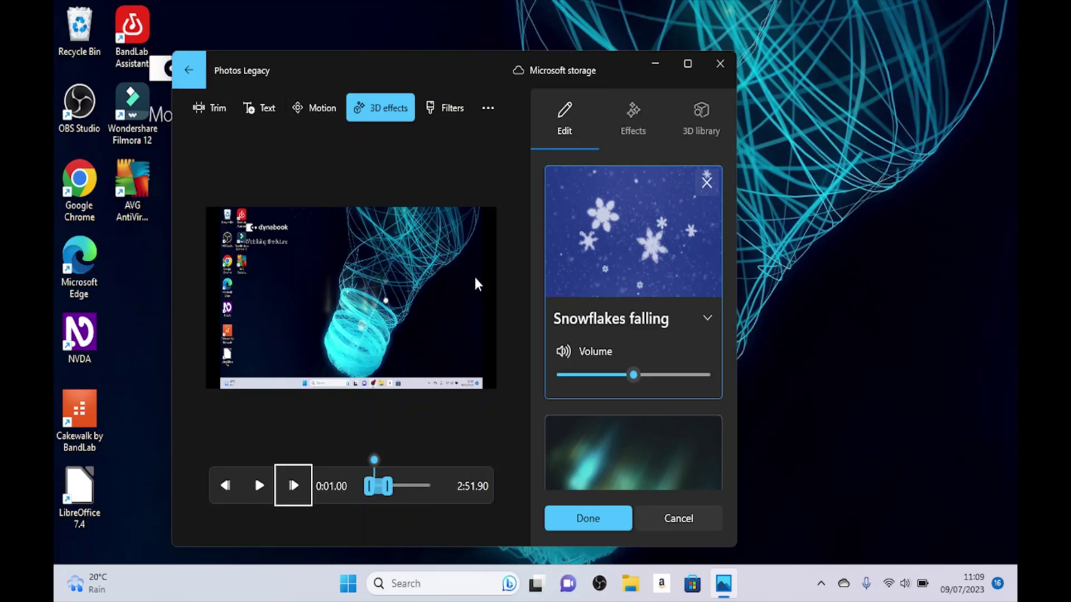
{"action": "key", "text": "shift+Tab"}
{"action": "key", "text": "Tab"}
{"action": "key", "text": "Tab"}
{"action": "key", "text": "Tab"}
{"action": "key", "text": "shift+Tab"}
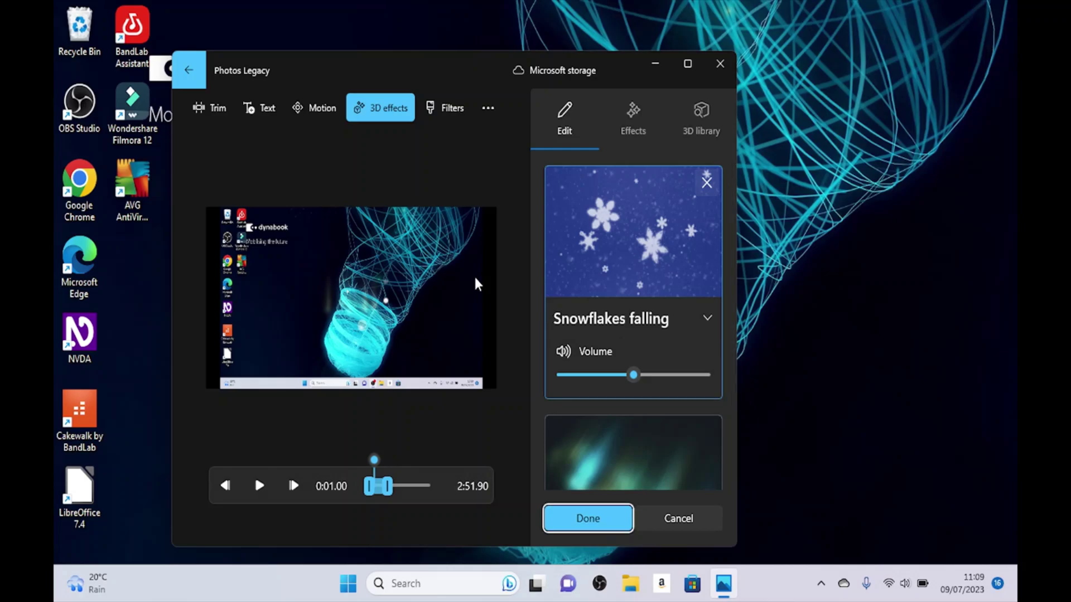
{"action": "key", "text": "Return"}
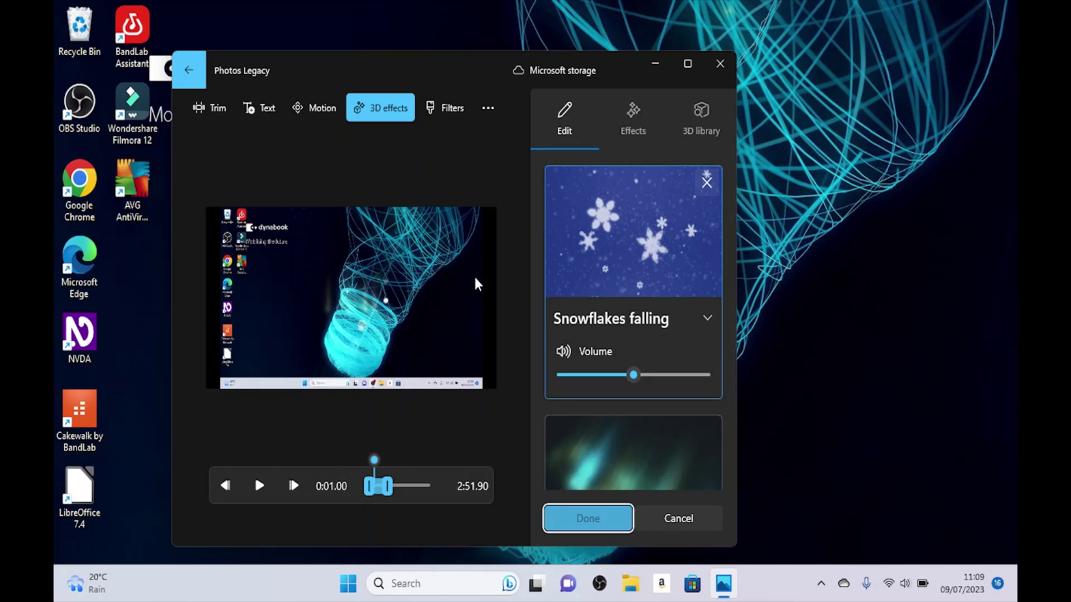
Go to the project preview's playback controls and start playing the video
{"action": "key", "text": "shift+Tab"}
{"action": "key", "text": "shift+Tab"}
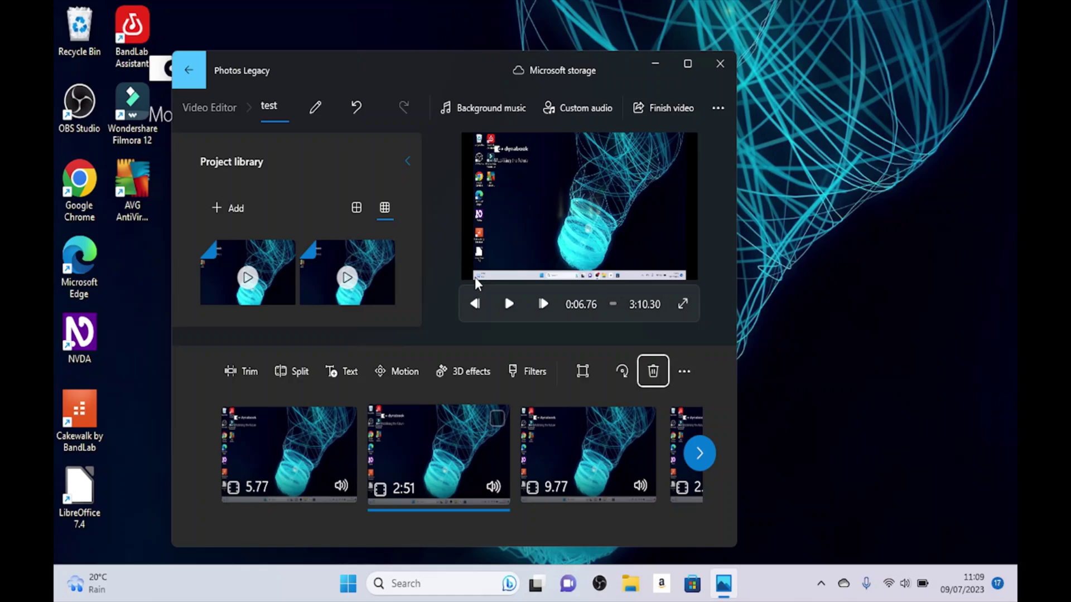
{"action": "key", "text": "shift+Tab"}
{"action": "key", "text": "shift+Tab"}
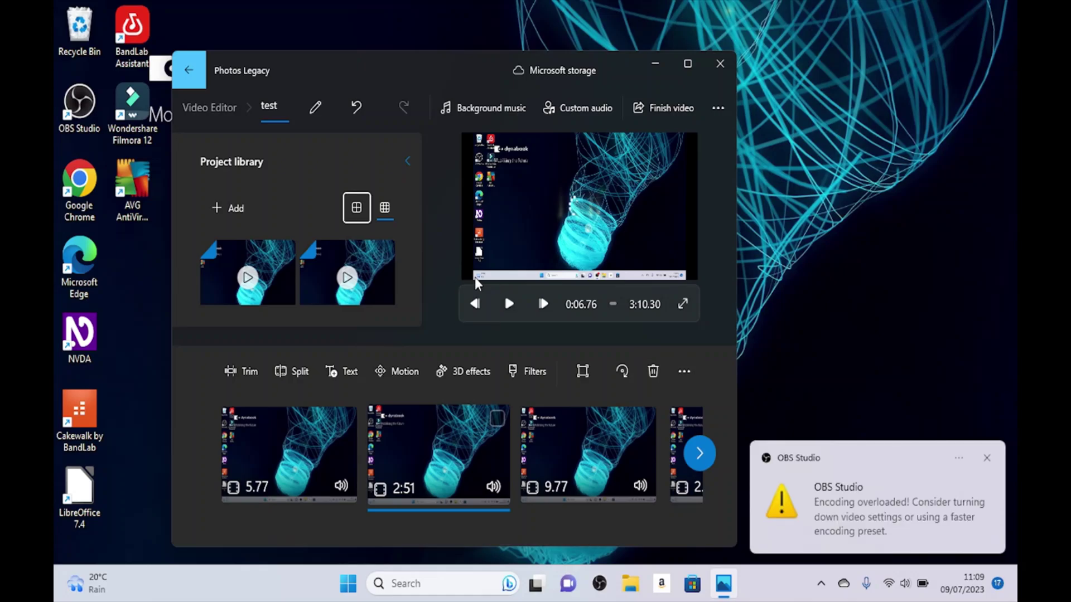
{"action": "key", "text": "shift+Tab"}
{"action": "key", "text": "shift+Tab"}
{"action": "key", "text": "Tab"}
{"action": "key", "text": "Tab"}
{"action": "key", "text": "Tab"}
{"action": "key", "text": "Tab"}
{"action": "key", "text": "shift+Tab"}
{"action": "key", "text": "Tab"}
{"action": "key", "text": "Tab"}
{"action": "key", "text": "Tab"}
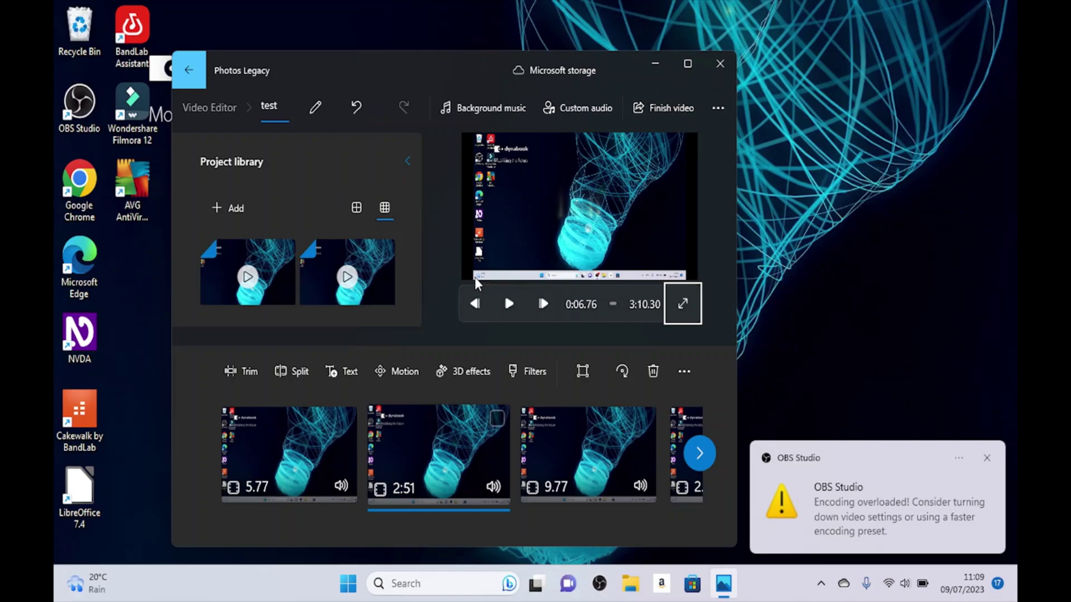
{"action": "key", "text": "shift+Tab"}
{"action": "key", "text": "shift+Tab"}
{"action": "key", "text": "space"}
Return to the second clip in the storyboard and reselect it to replay its 3D effects
{"action": "key", "text": "Tab"}
{"action": "key", "text": "Tab"}
{"action": "key", "text": "Tab"}
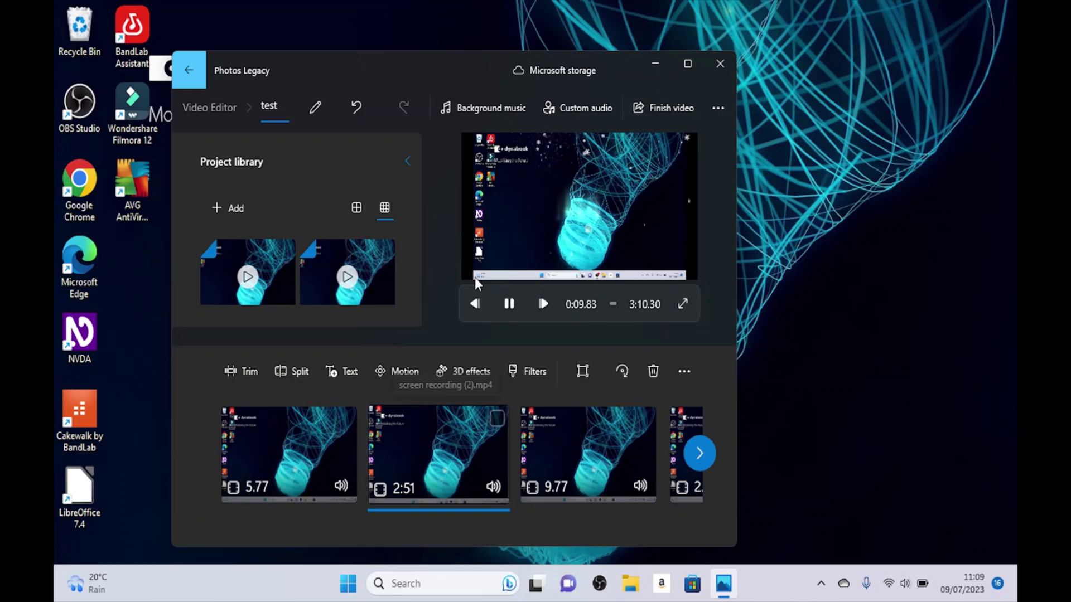
{"action": "key", "text": "Left"}
{"action": "key", "text": "Right"}
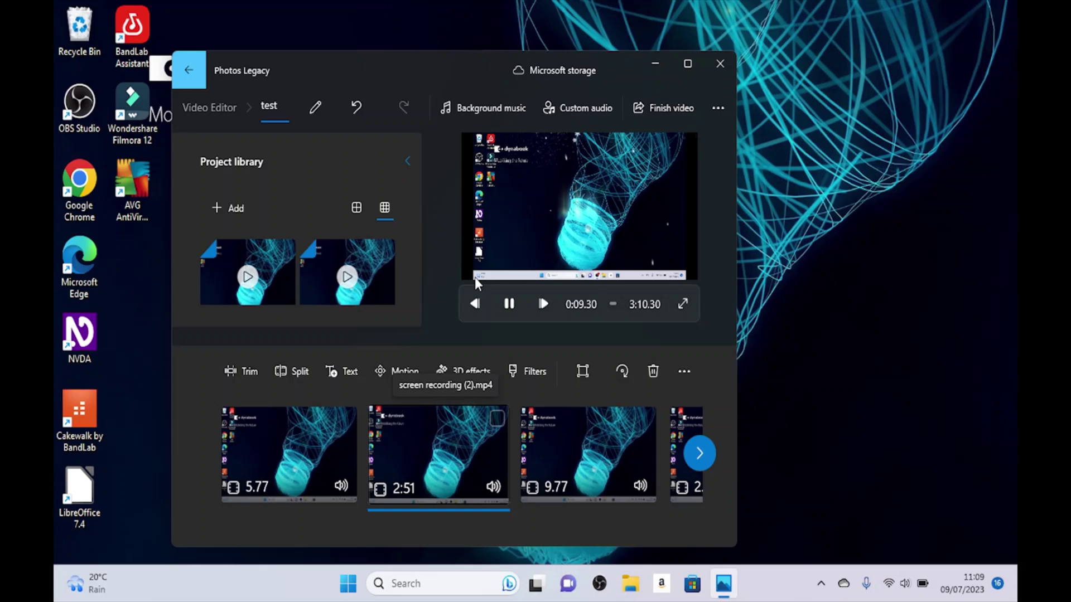
Adjust the system volume while previewing the second clip's 3D effects
{"action": "key", "text": "XF86AudioLowerVolume"}
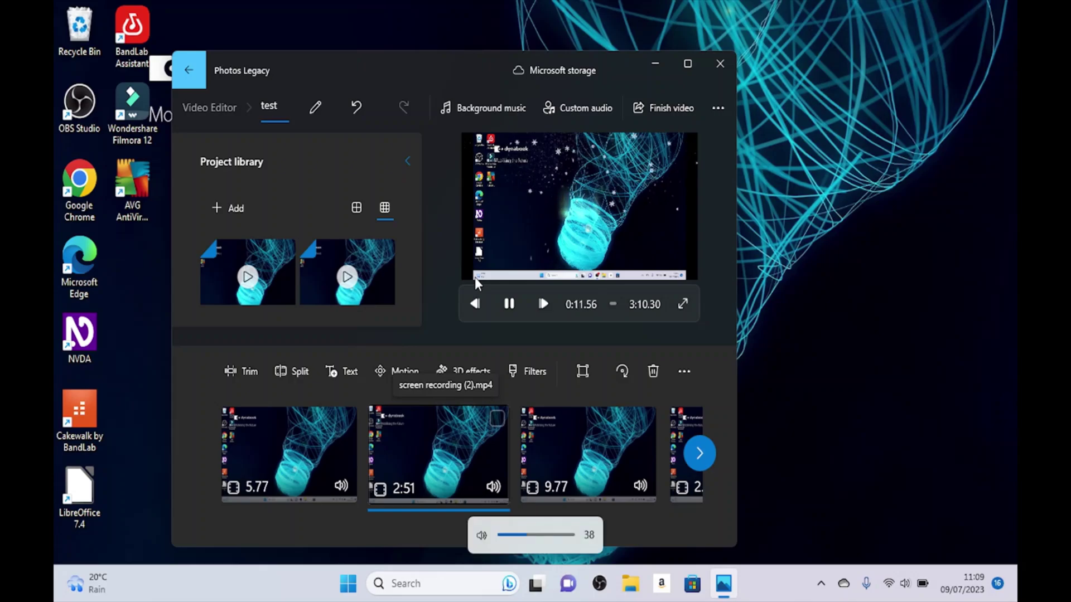
{"action": "key", "text": "XF86AudioRaiseVolume"}
{"action": "key", "text": "XF86AudioRaiseVolume"}
{"action": "key", "text": "XF86AudioRaiseVolume"}
{"action": "key", "text": "XF86AudioRaiseVolume"}
{"action": "key", "text": "XF86AudioRaiseVolume"}
{"action": "key", "text": "XF86AudioRaiseVolume"}
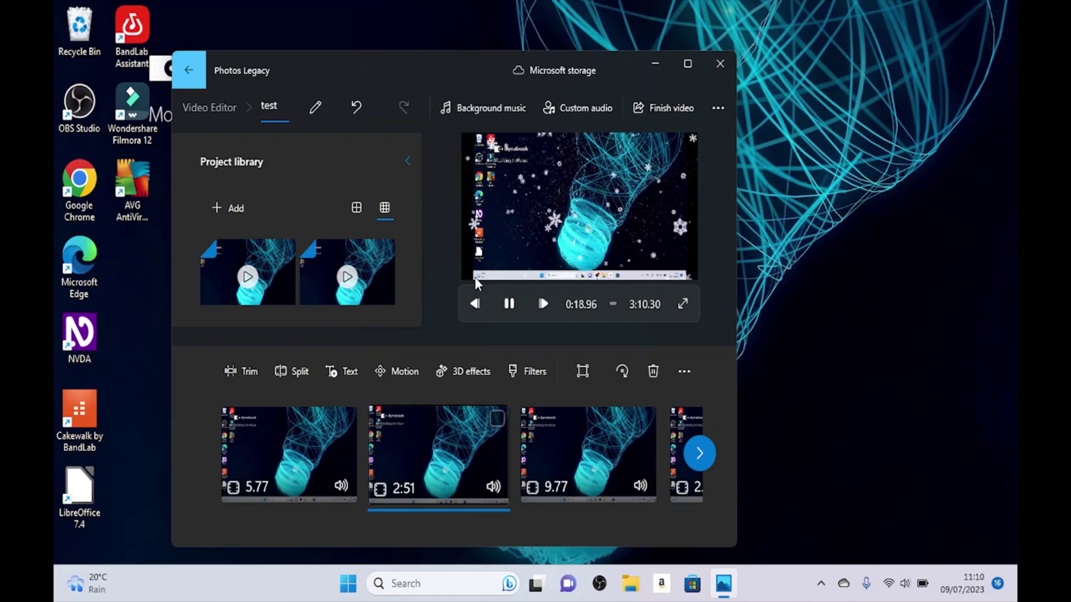
{"action": "key", "text": "XF86AudioRaiseVolume"}
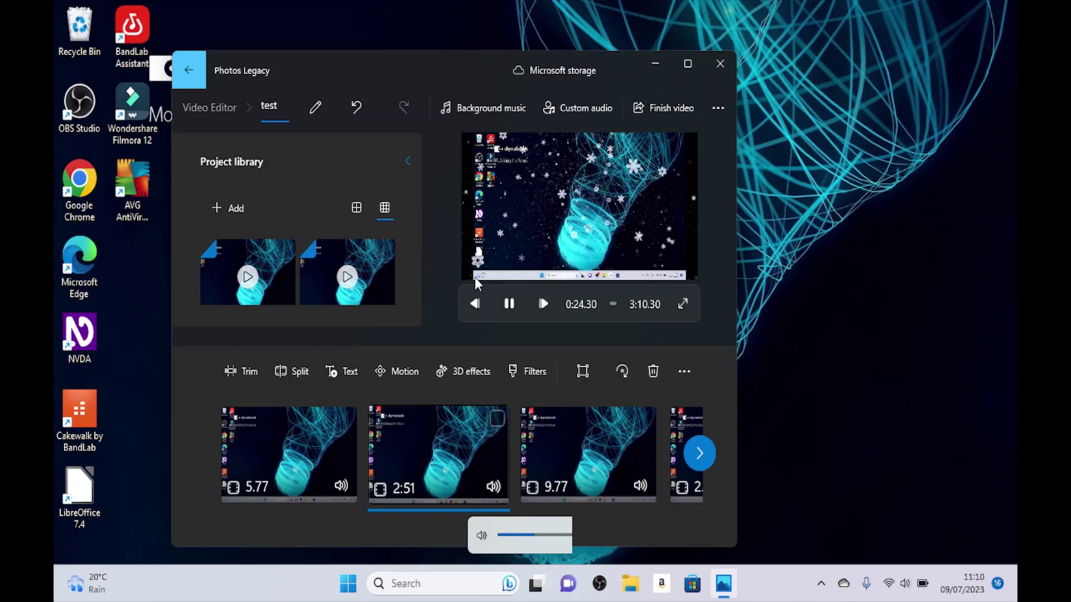
{"action": "key", "text": "XF86AudioLowerVolume"}
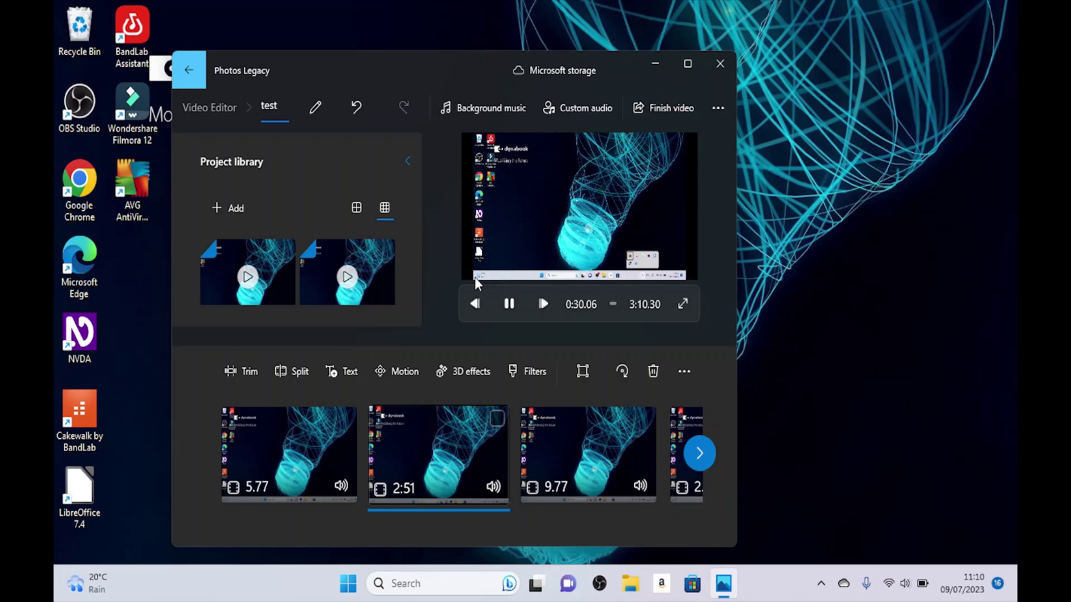
Pause the project preview at about 0:34
{"action": "key", "text": "Tab"}
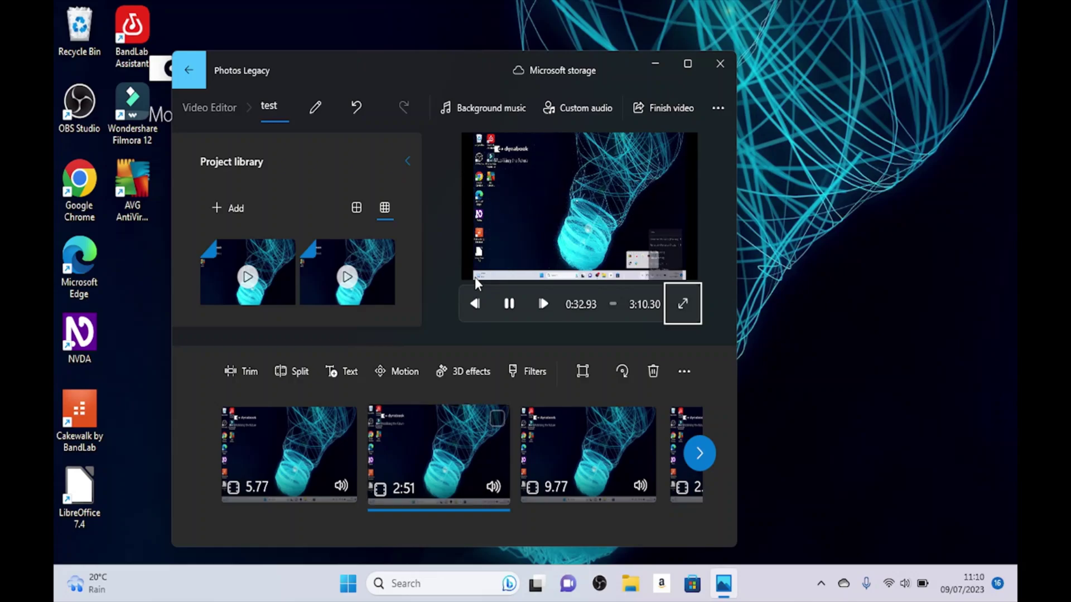
{"action": "key", "text": "shift+Tab"}
{"action": "key", "text": "shift+Tab"}
{"action": "key", "text": "space"}
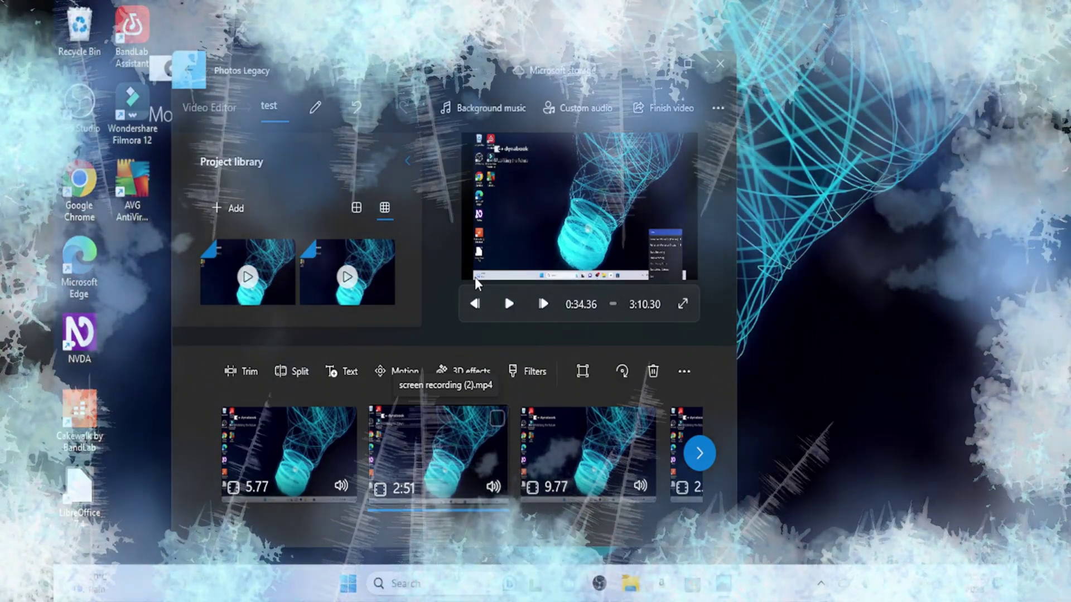
Look through the second clip's editing options and add a title card before that clip
{"action": "right_click", "coordinate": [476, 282]}
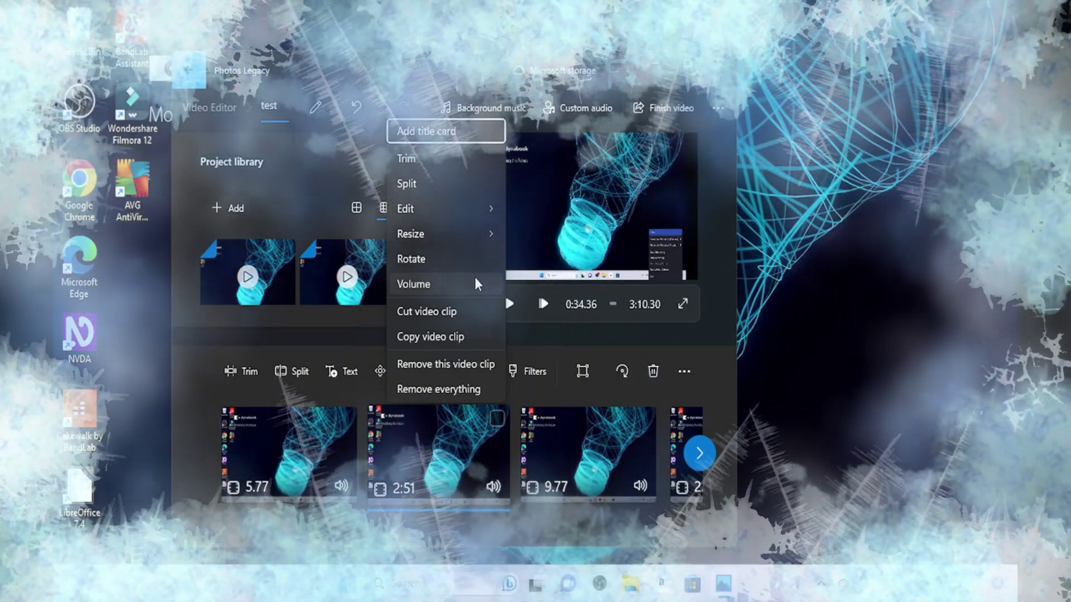
{"action": "key", "text": "Down"}
{"action": "key", "text": "Down"}
{"action": "key", "text": "Down"}
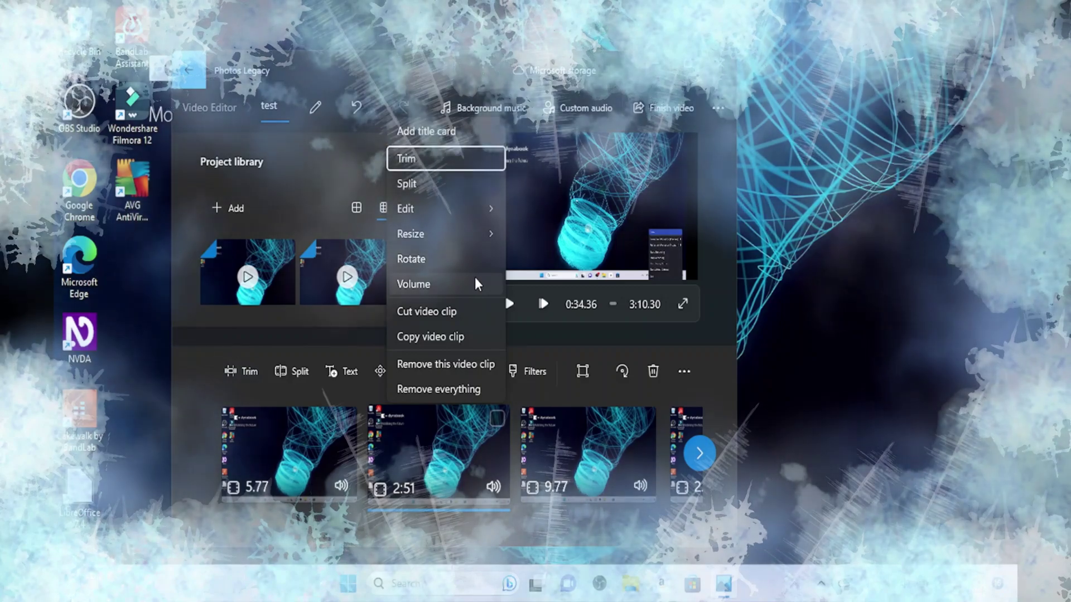
{"action": "key", "text": "Down"}
{"action": "key", "text": "Down"}
{"action": "key", "text": "Down"}
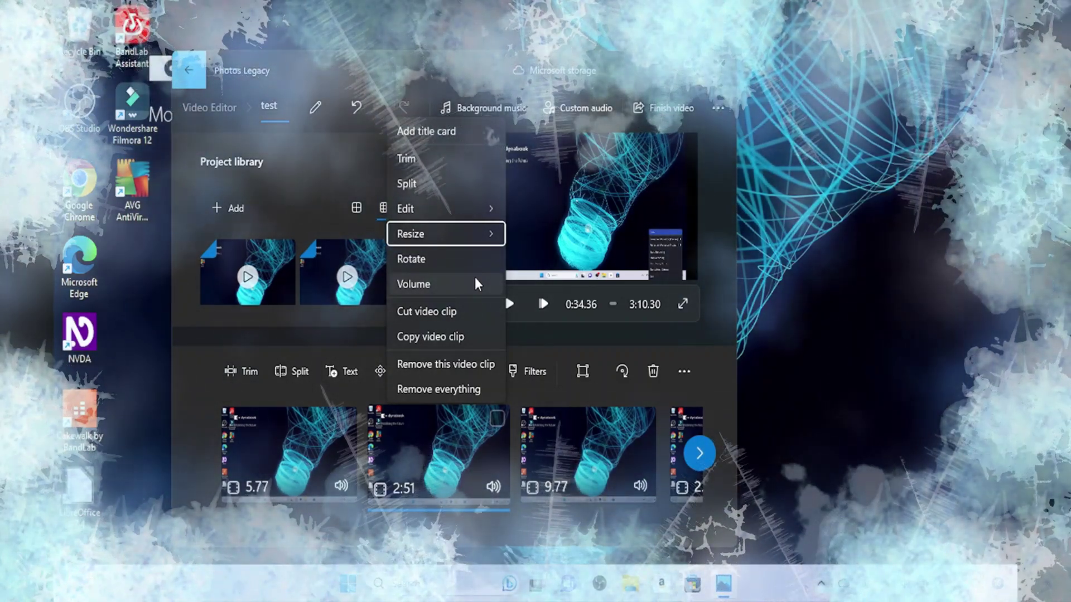
{"action": "key", "text": "Up"}
{"action": "key", "text": "Up"}
{"action": "key", "text": "Up"}
{"action": "key", "text": "Up"}
{"action": "key", "text": "Up"}
{"action": "key", "text": "Up"}
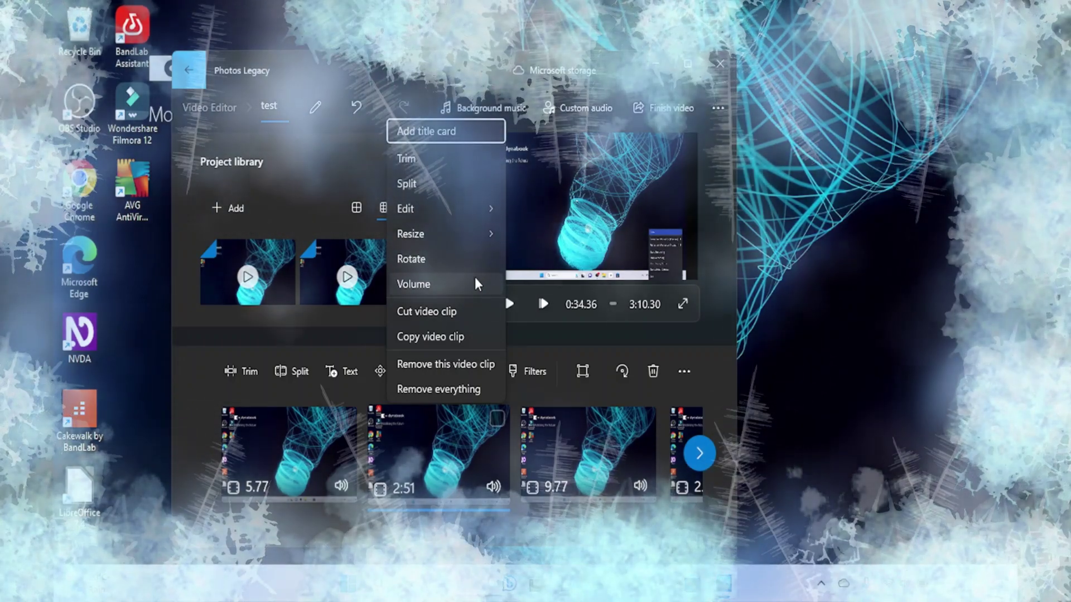
{"action": "key", "text": "Return"}
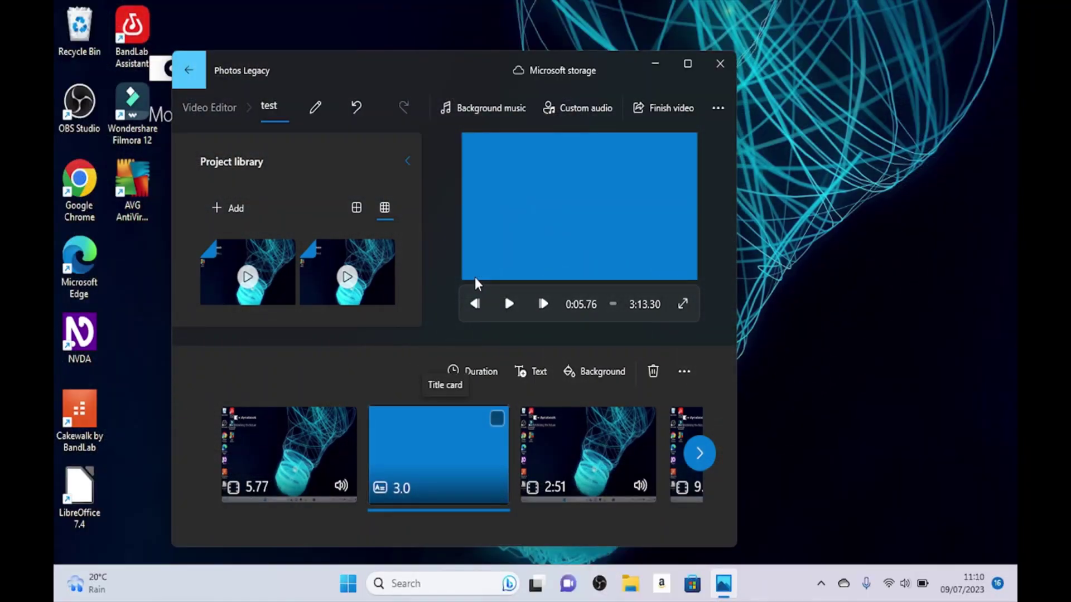
Select the new title card in the storyboard and open its text editor
{"action": "key", "text": "Right"}
{"action": "key", "text": "Left"}
{"action": "key", "text": "Tab"}
{"action": "key", "text": "Tab"}
{"action": "key", "text": "Tab"}
{"action": "key", "text": "Tab"}
{"action": "key", "text": "Return"}
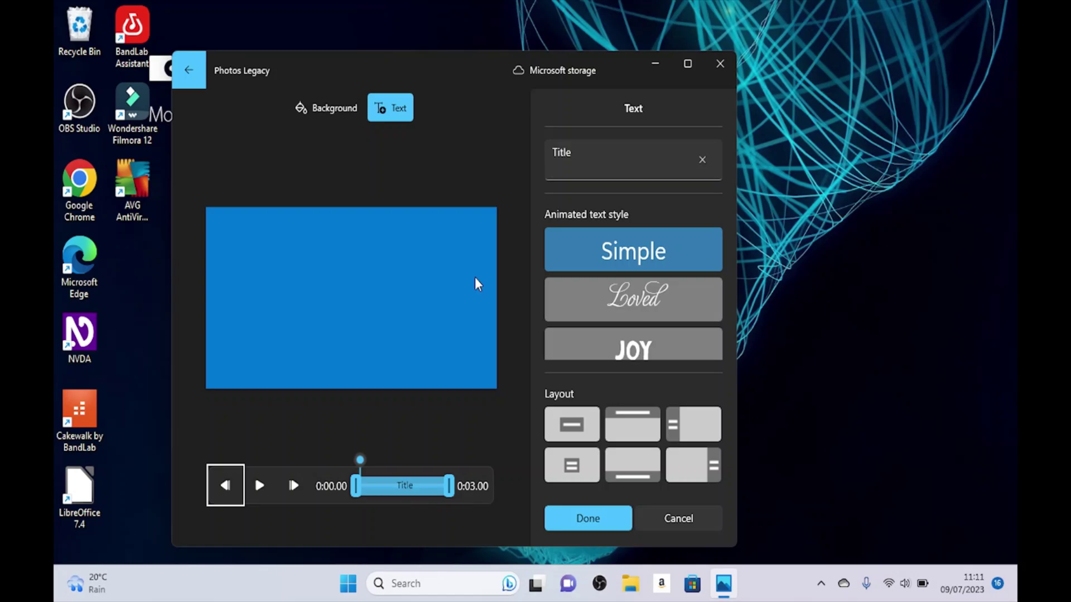
Clear the placeholder text of the title card
{"action": "key", "text": "Tab"}
{"action": "key", "text": "Tab"}
{"action": "key", "text": "Tab"}
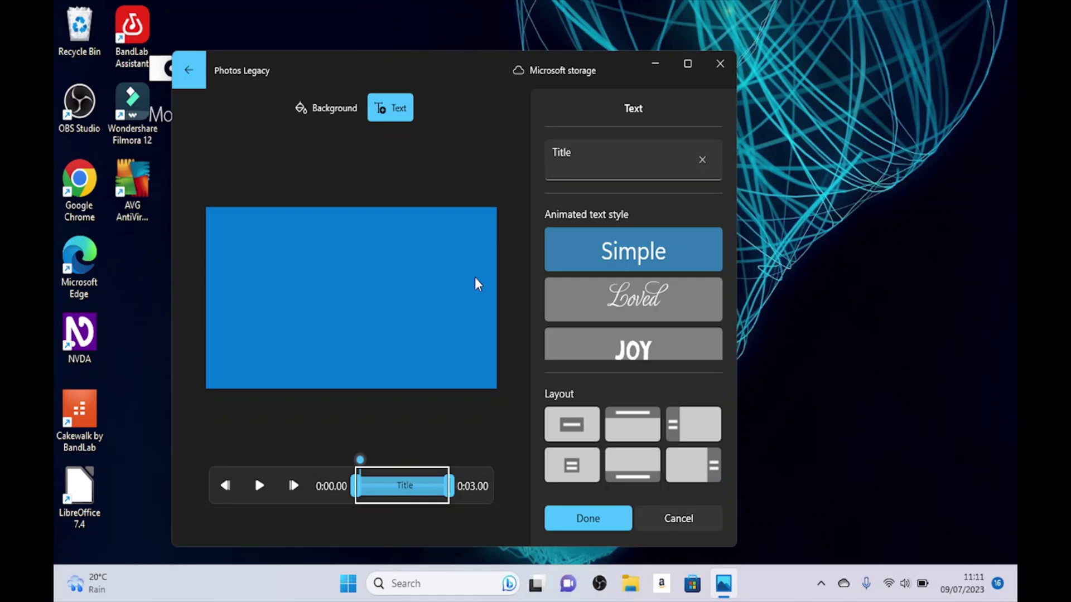
{"action": "key", "text": "Tab"}
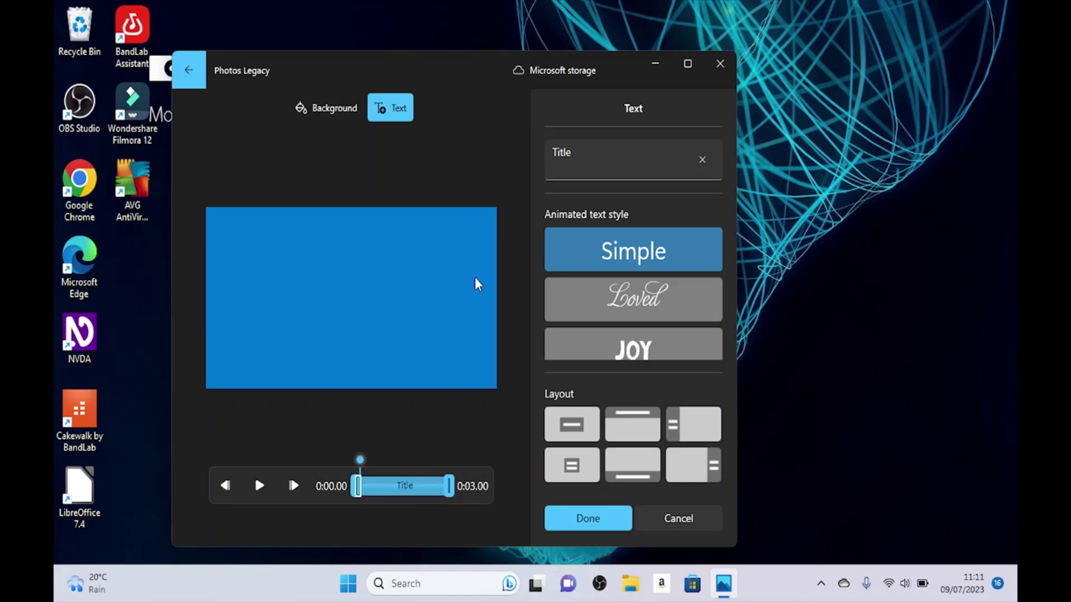
{"action": "key", "text": "Tab"}
{"action": "key", "text": "Tab"}
{"action": "key", "text": "Tab"}
{"action": "key", "text": "ctrl+a"}
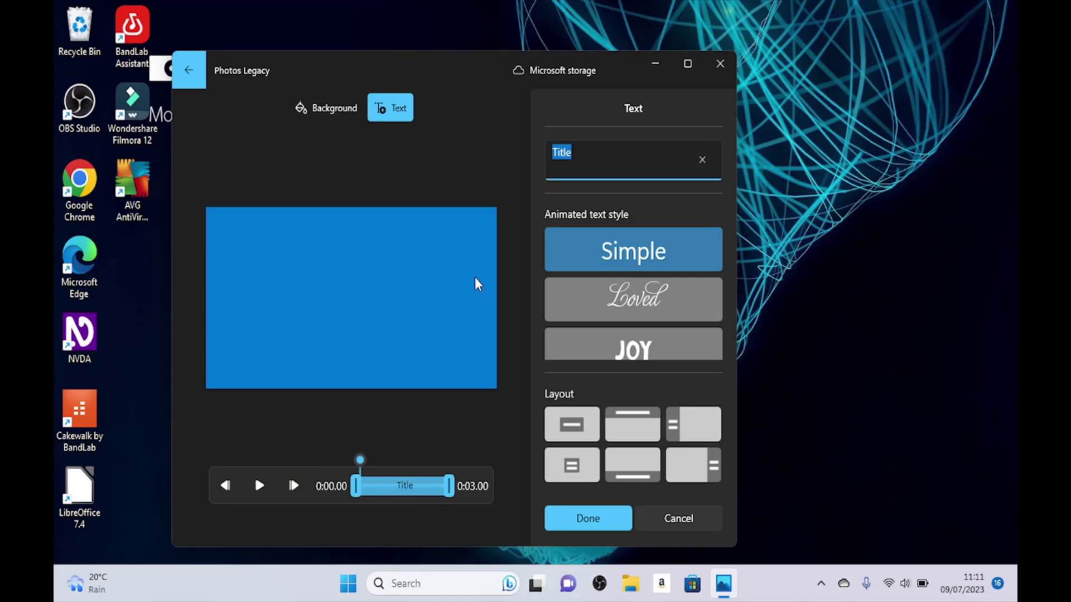
{"action": "key", "text": "BackSpace"}
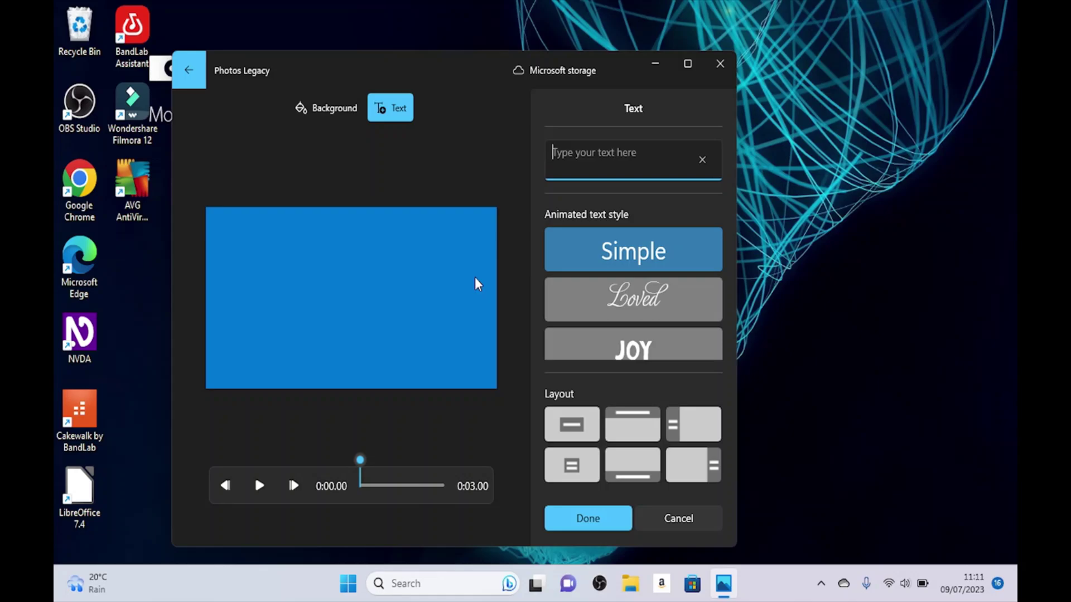
Enter "This is a test." and, on a second line, "This is done on video at the moment" as the title card text
{"action": "type", "text": "This "}
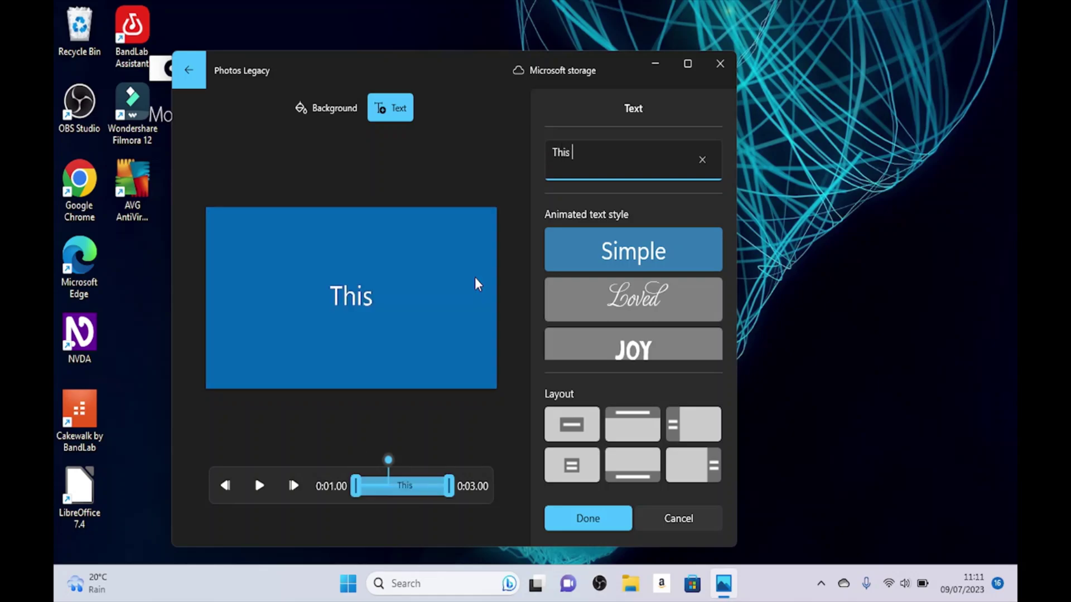
{"action": "type", "text": "is a test."}
{"action": "key", "text": "Return"}
{"action": "type", "text": "This is"}
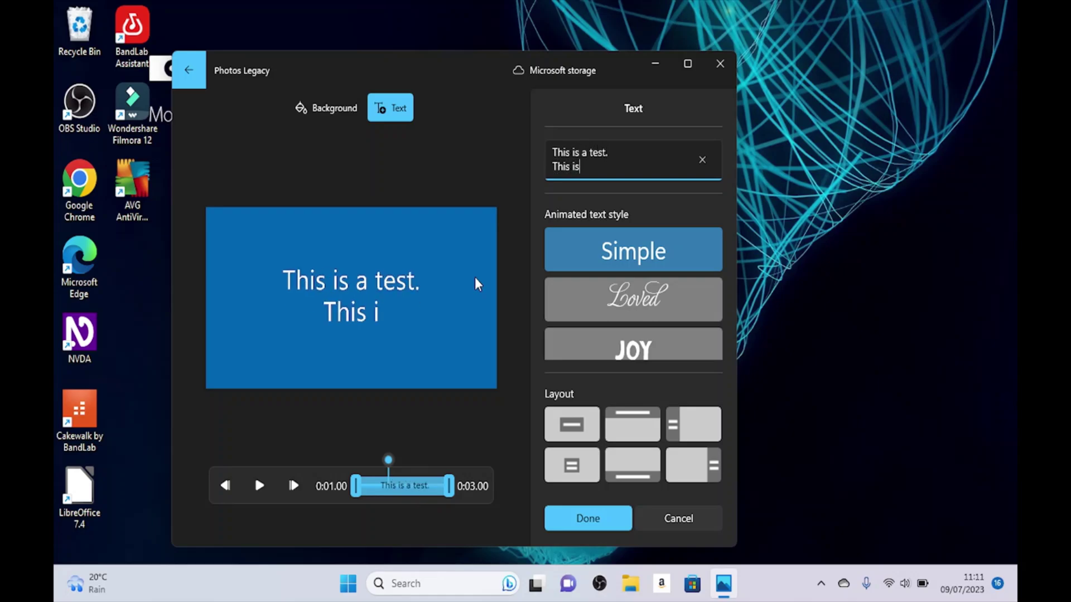
{"action": "type", "text": " done on vi"}
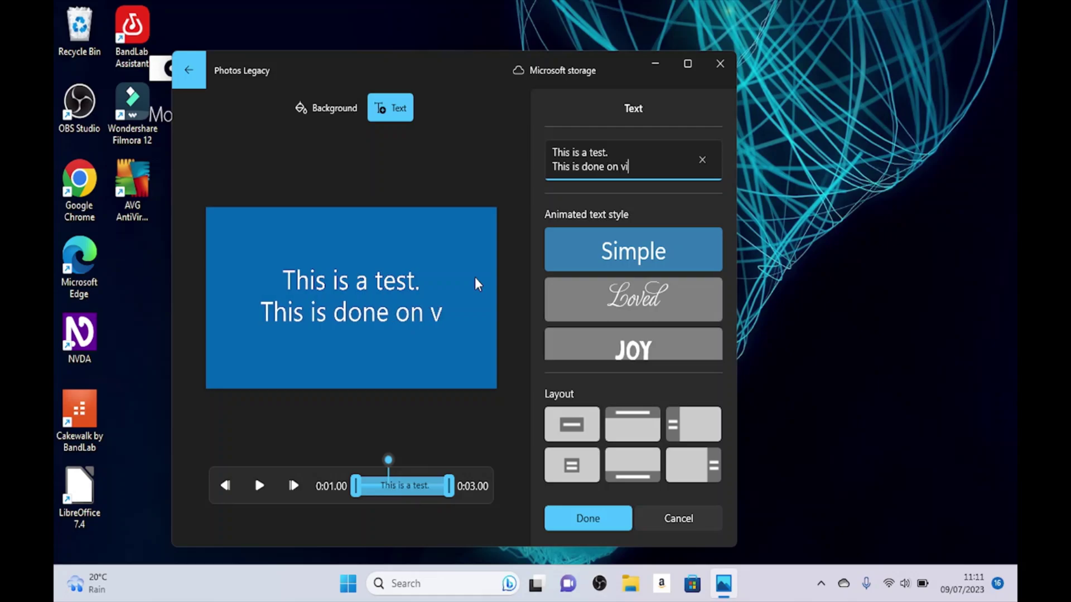
{"action": "type", "text": "deo at the moment"}
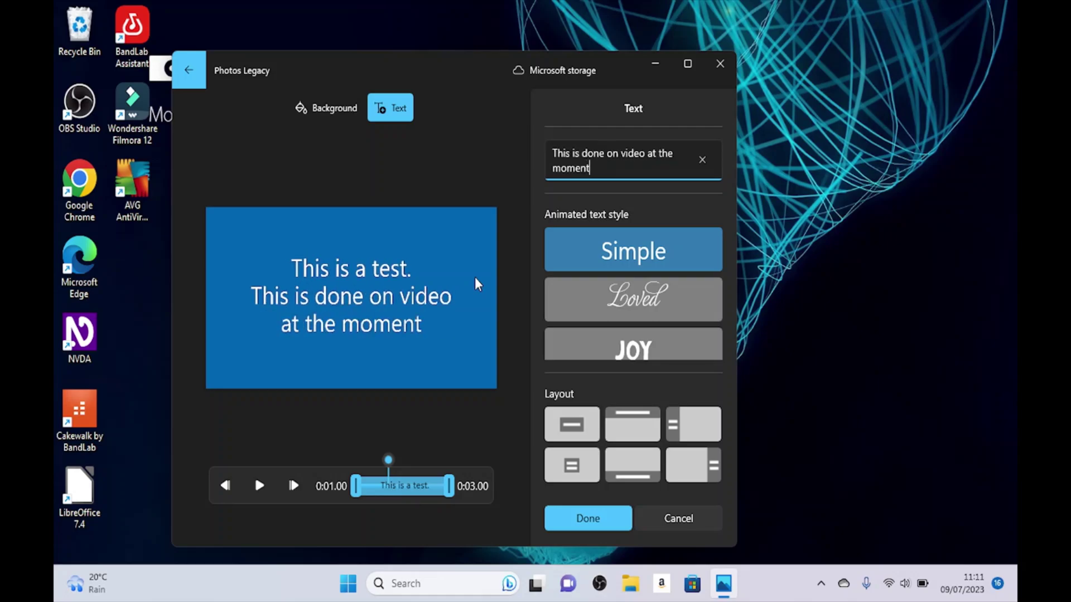
Look through the animated text styles for the title card from Simple to Classic
{"action": "key", "text": "Tab"}
{"action": "key", "text": "Tab"}
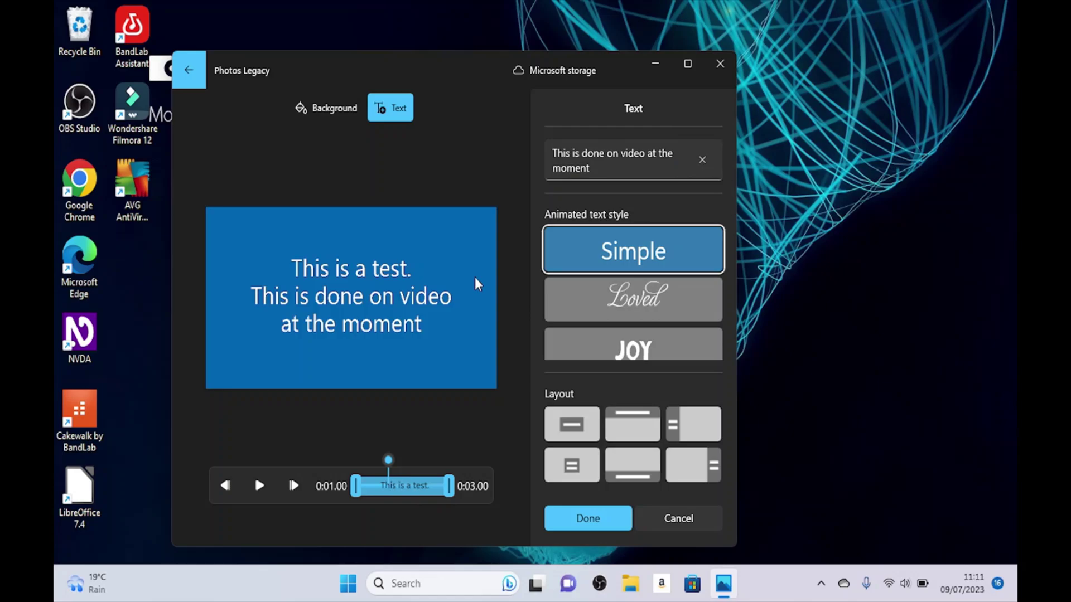
{"action": "key", "text": "Down"}
{"action": "key", "text": "Down"}
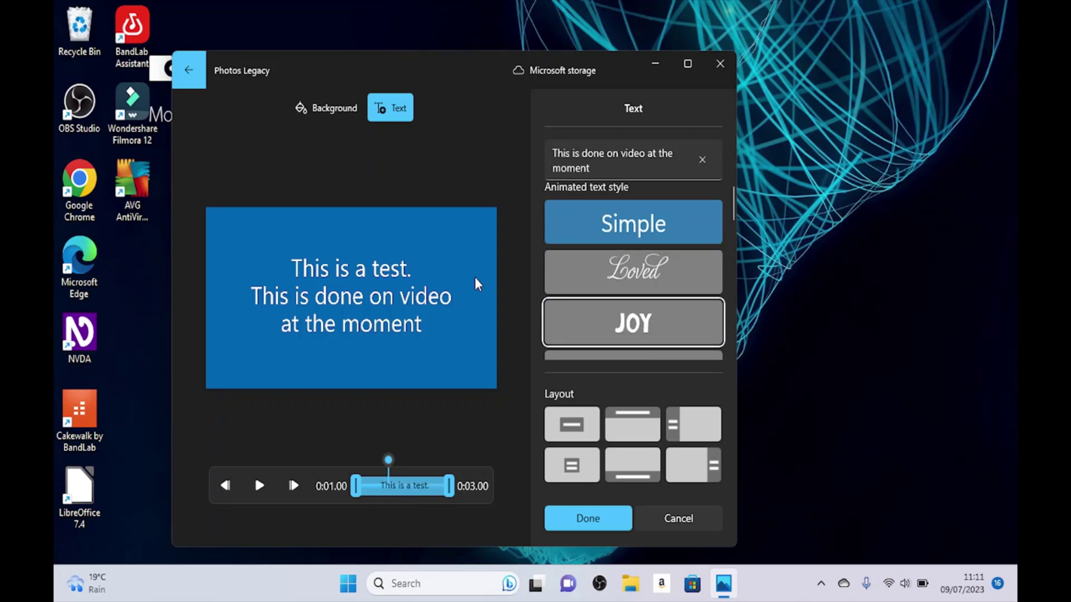
{"action": "key", "text": "Down"}
Apply the layout that places the text along the card's left side and save the title card's text
{"action": "key", "text": "Tab"}
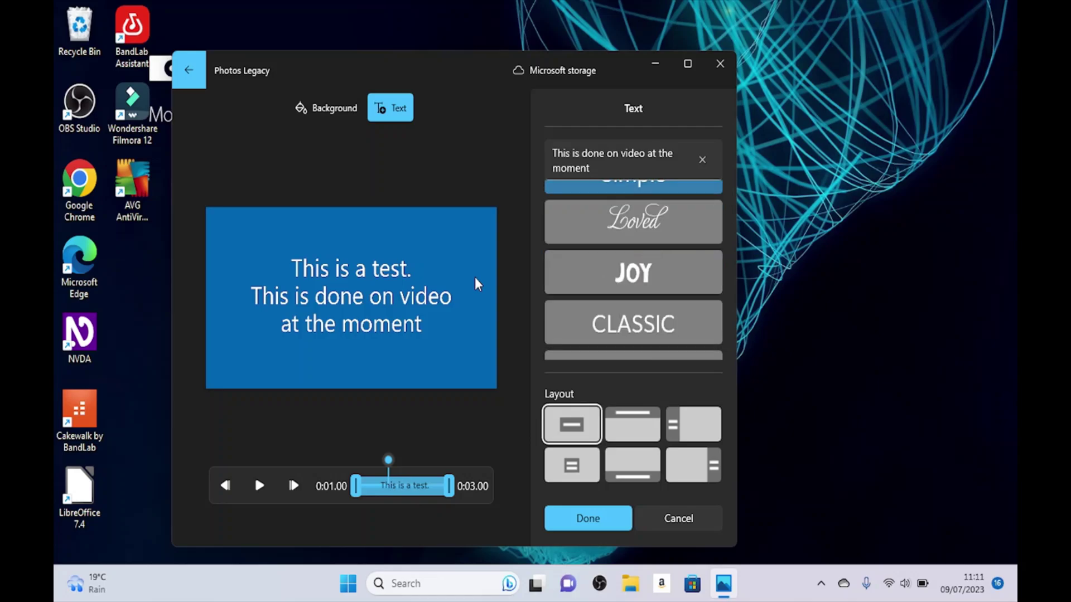
{"action": "key", "text": "Down"}
{"action": "key", "text": "Up"}
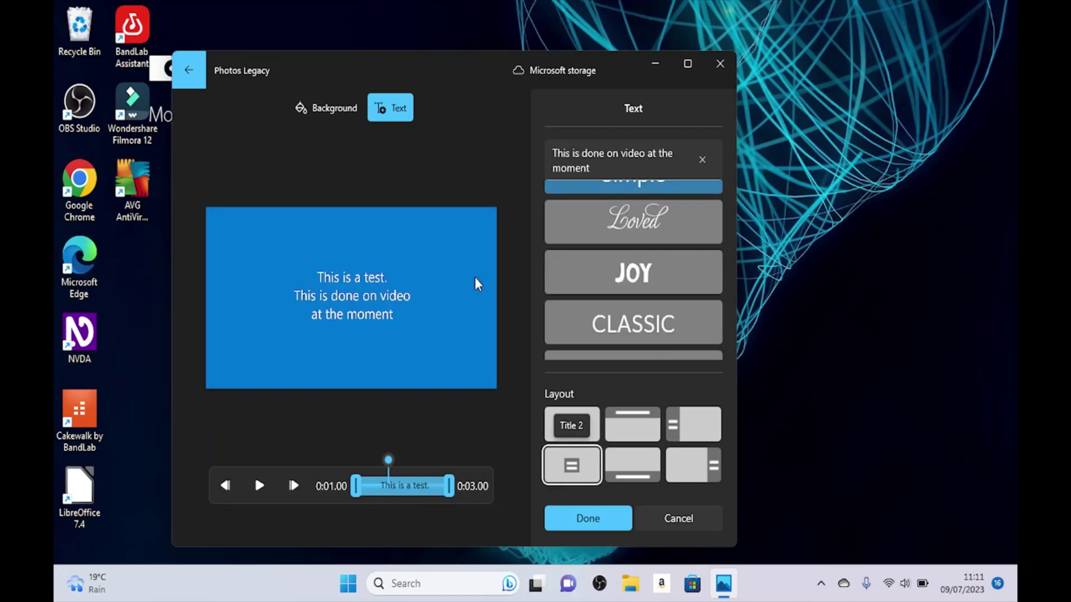
{"action": "key", "text": "Left"}
{"action": "key", "text": "Left"}
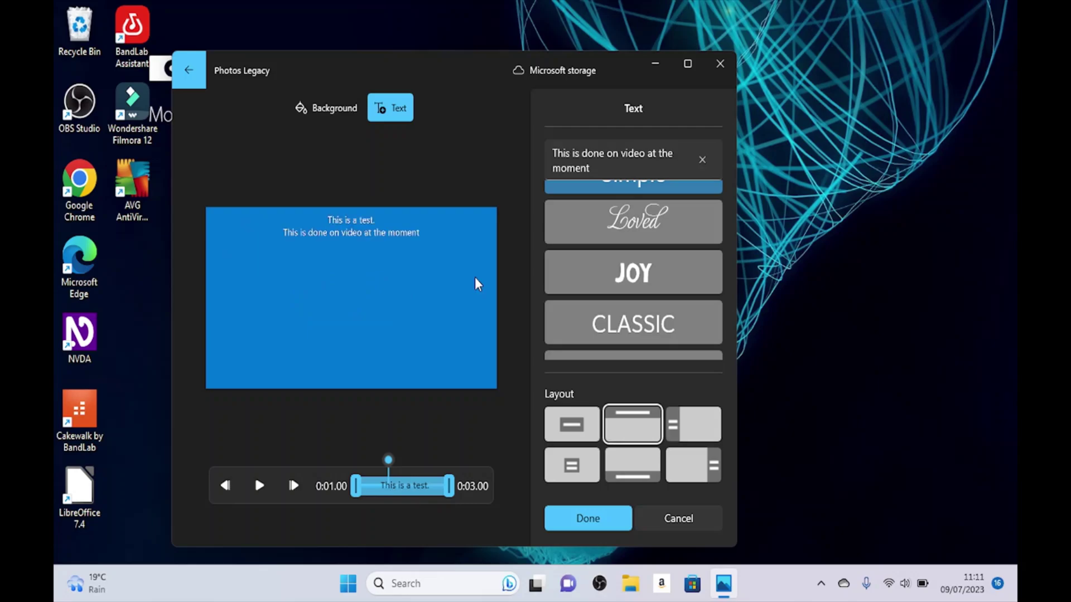
{"action": "key", "text": "Right"}
{"action": "key", "text": "Tab"}
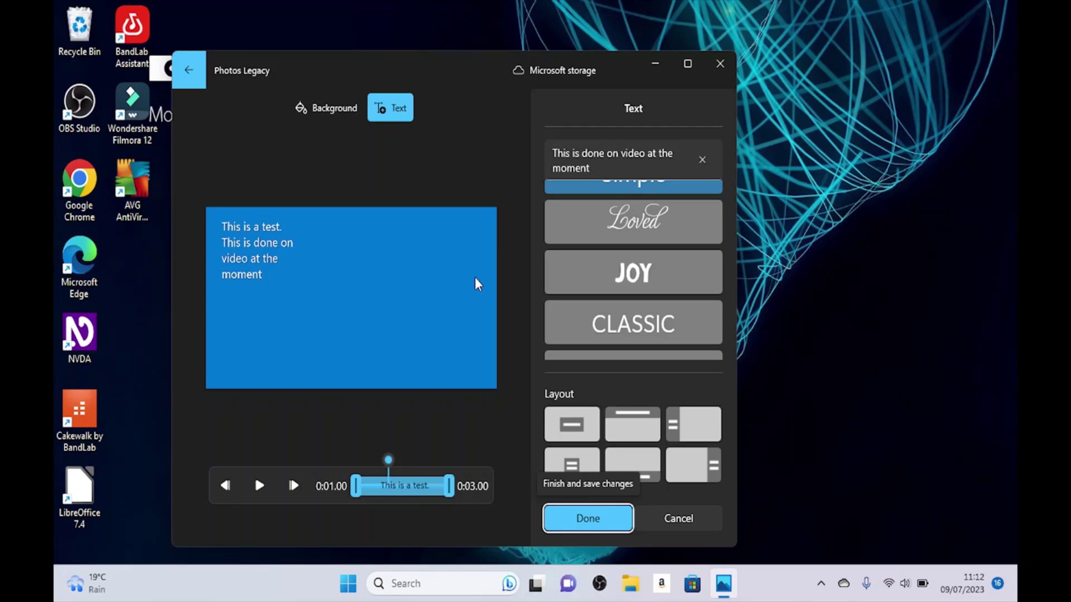
{"action": "key", "text": "Return"}
Add another title card directly before the 2:51 clip in the storyboard
{"action": "key", "text": "Tab"}
{"action": "key", "text": "Tab"}
{"action": "key", "text": "Tab"}
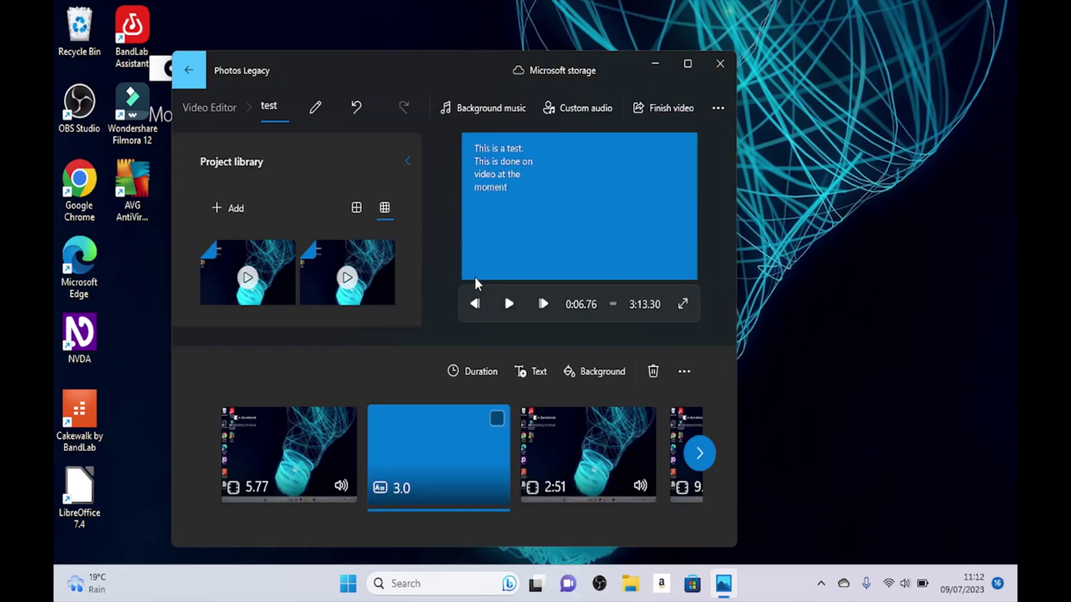
{"action": "key", "text": "shift+Tab"}
{"action": "key", "text": "Tab"}
{"action": "key", "text": "Tab"}
{"action": "key", "text": "Tab"}
{"action": "key", "text": "Tab"}
{"action": "key", "text": "Tab"}
{"action": "key", "text": "Tab"}
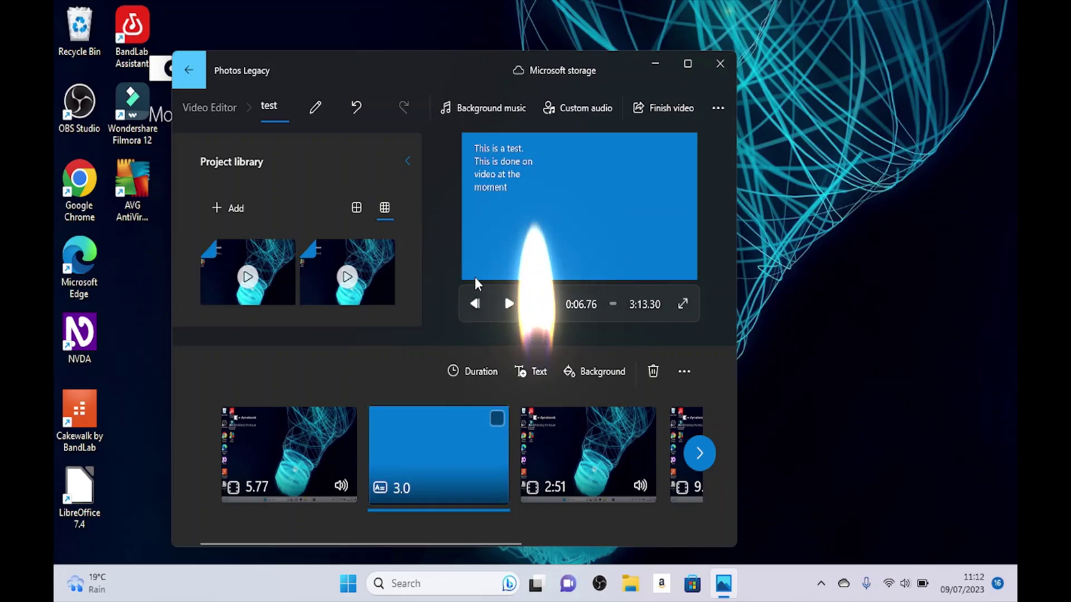
{"action": "key", "text": "Right"}
{"action": "key", "text": "shift+F10"}
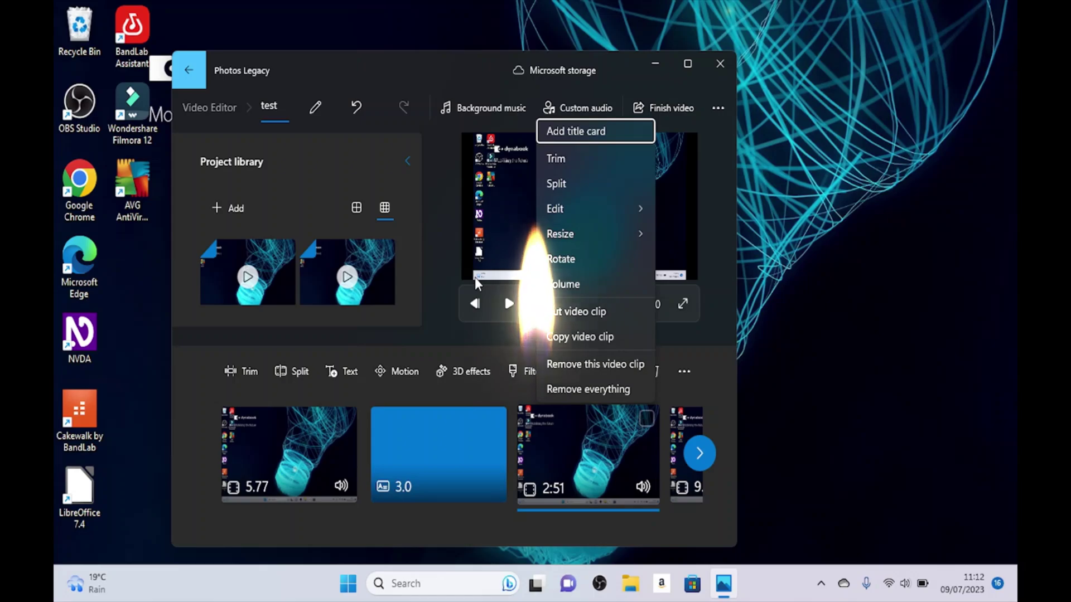
{"action": "key", "text": "Return"}
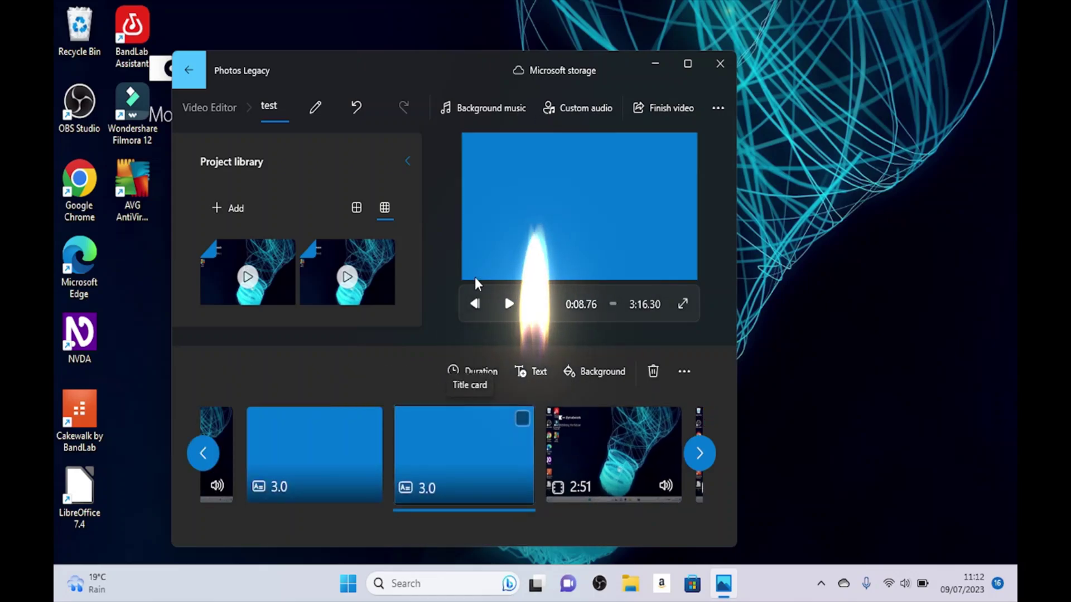
Examine the editing options available for the second title card, including its Text and Background choices
{"action": "key", "text": "Right"}
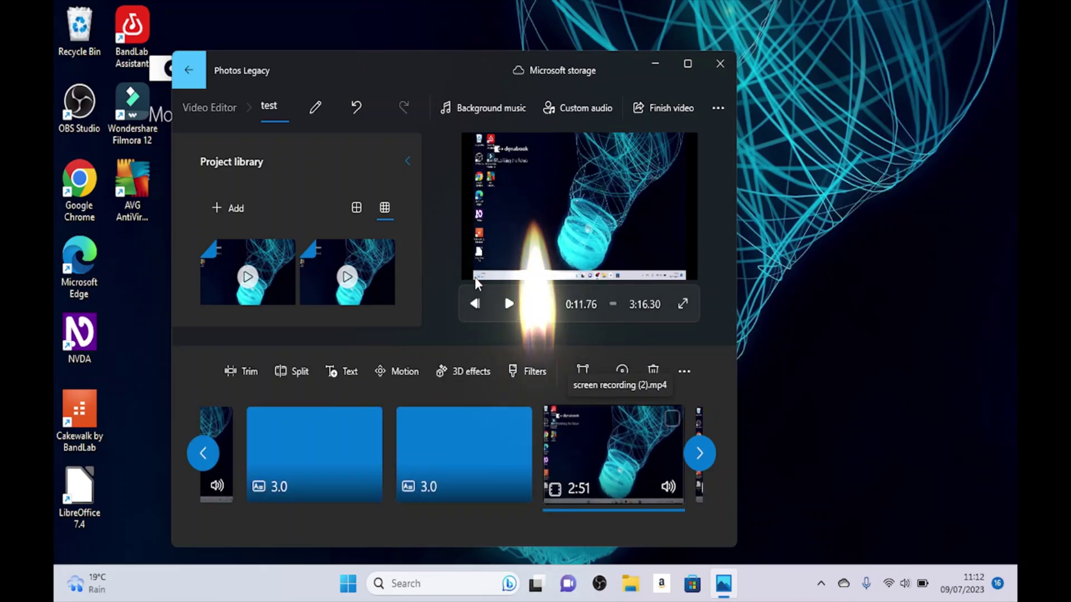
{"action": "key", "text": "Left"}
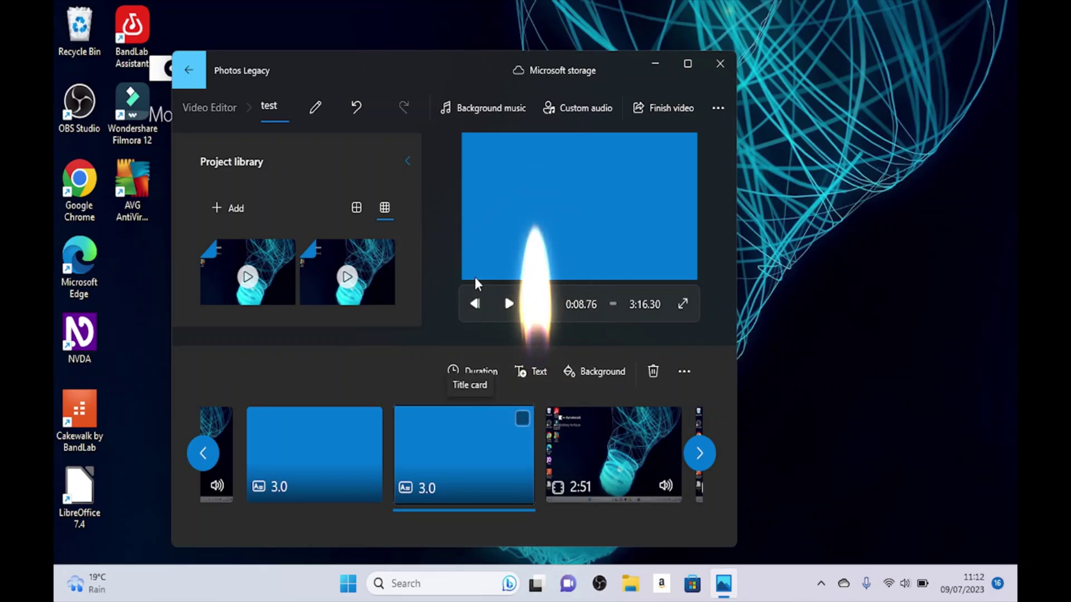
{"action": "key", "text": "shift+F10"}
{"action": "key", "text": "Down"}
{"action": "key", "text": "Down"}
{"action": "key", "text": "Right"}
{"action": "key", "text": "Down"}
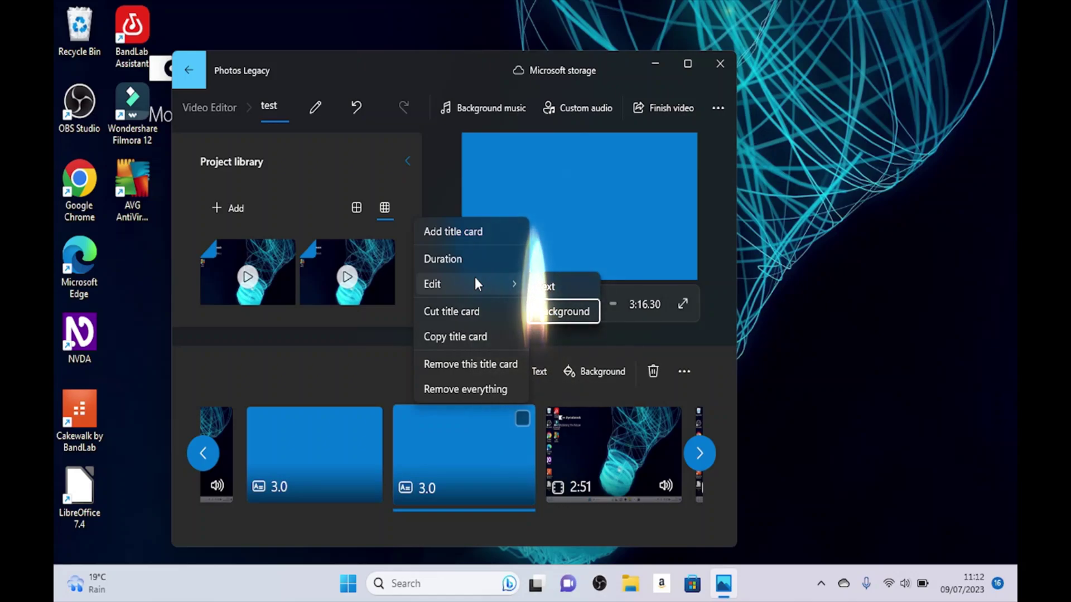
{"action": "key", "text": "Left"}
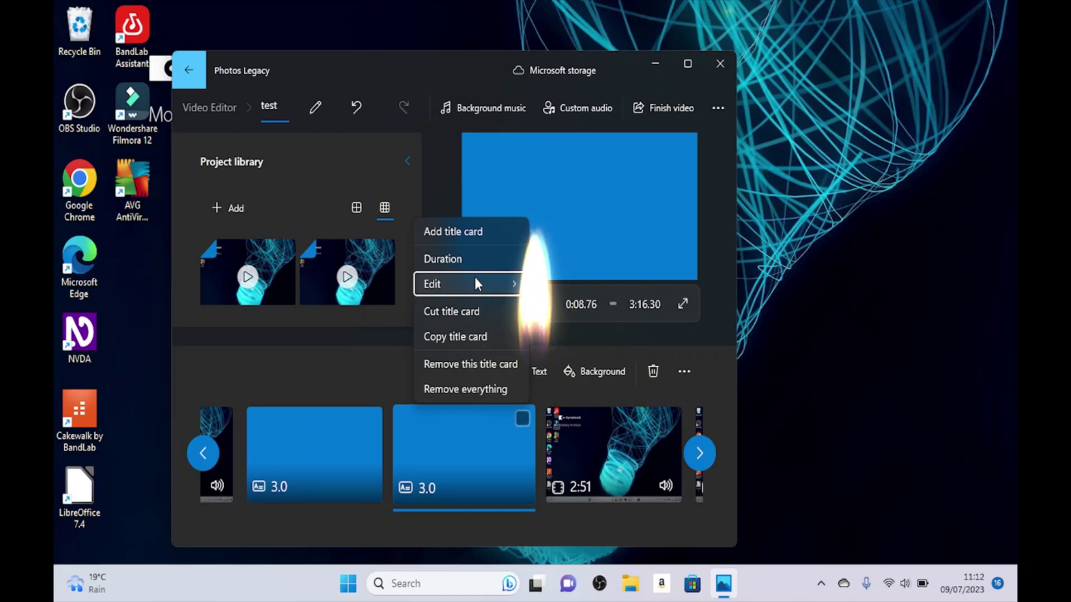
{"action": "key", "text": "Right"}
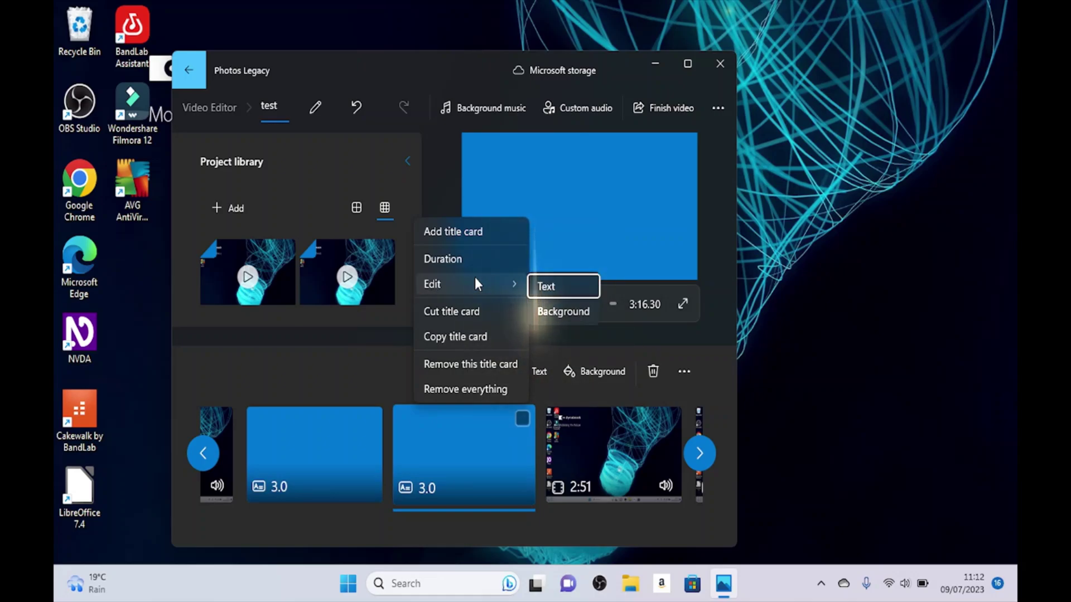
{"action": "key", "text": "Escape"}
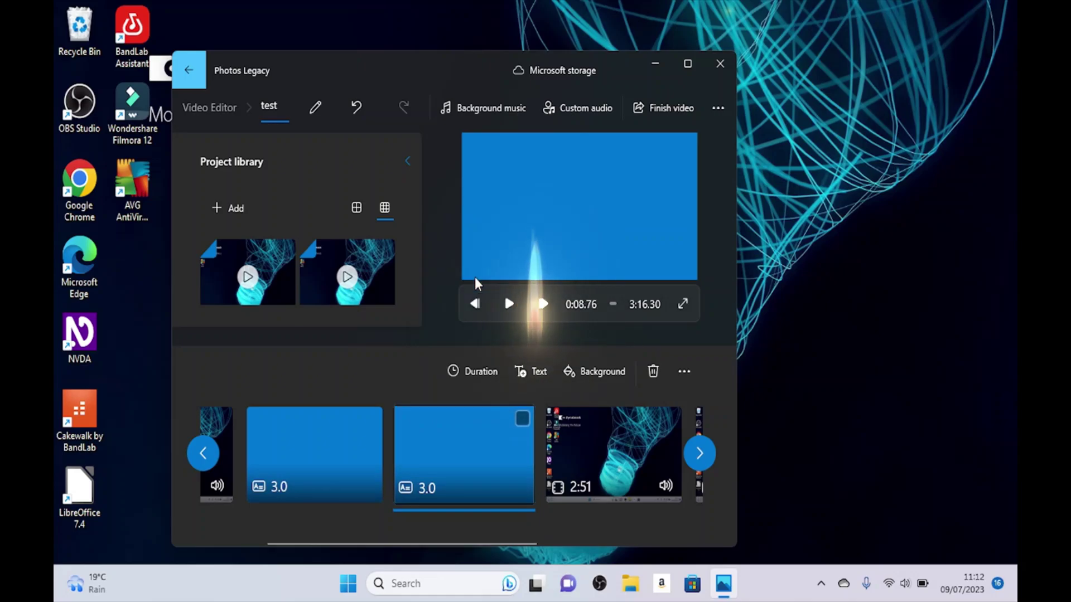
{"action": "key", "text": "Tab"}
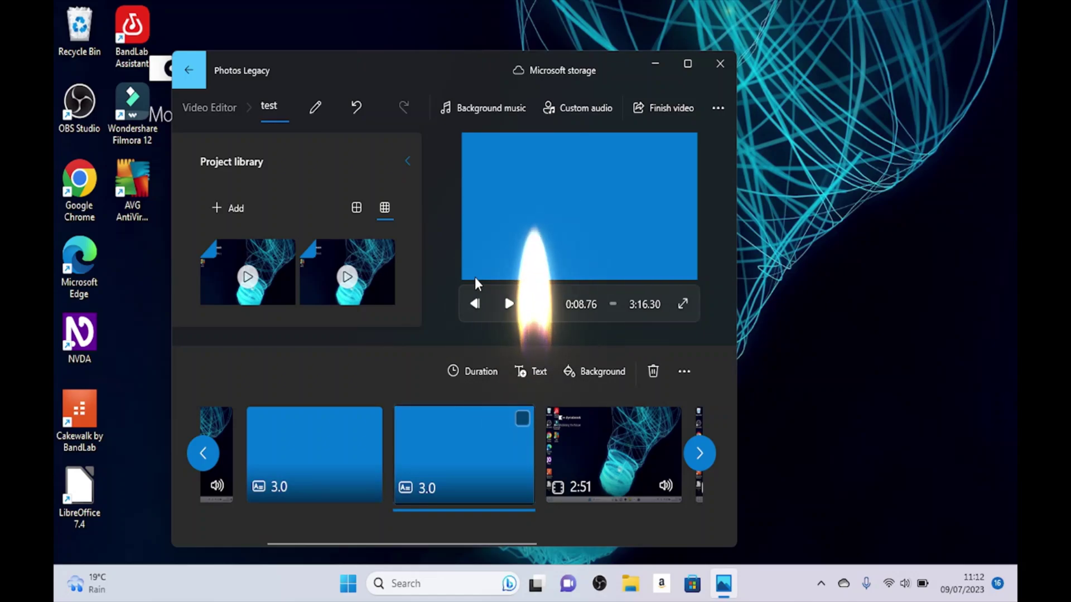
{"action": "key", "text": "Tab"}
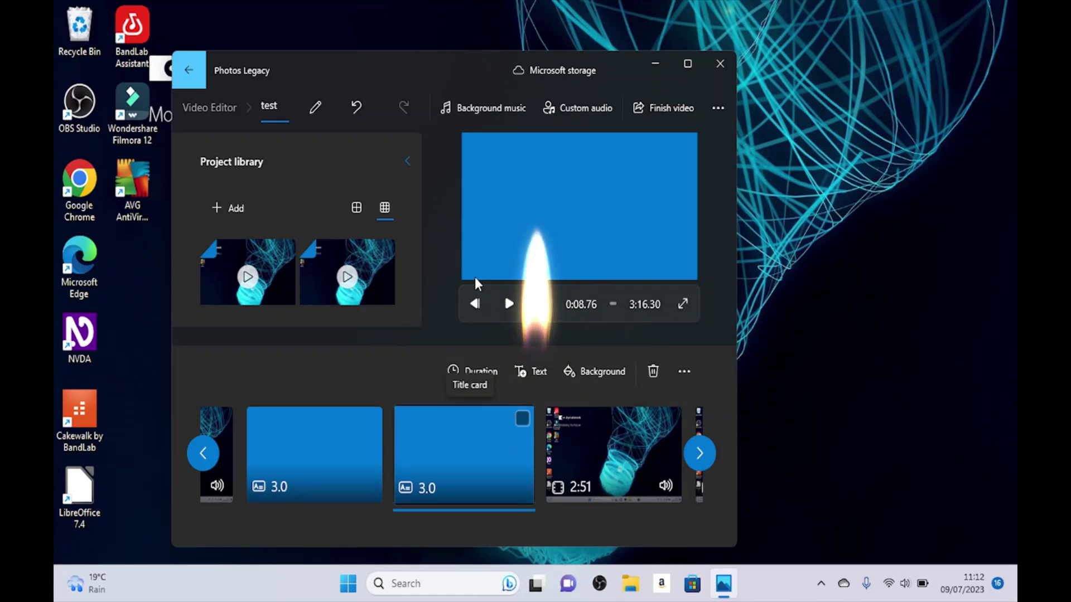
Open the text editor of the second title card, the one directly before the 2:51 clip
{"action": "key", "text": "Right"}
{"action": "key", "text": "Left"}
{"action": "key", "text": "shift+F10"}
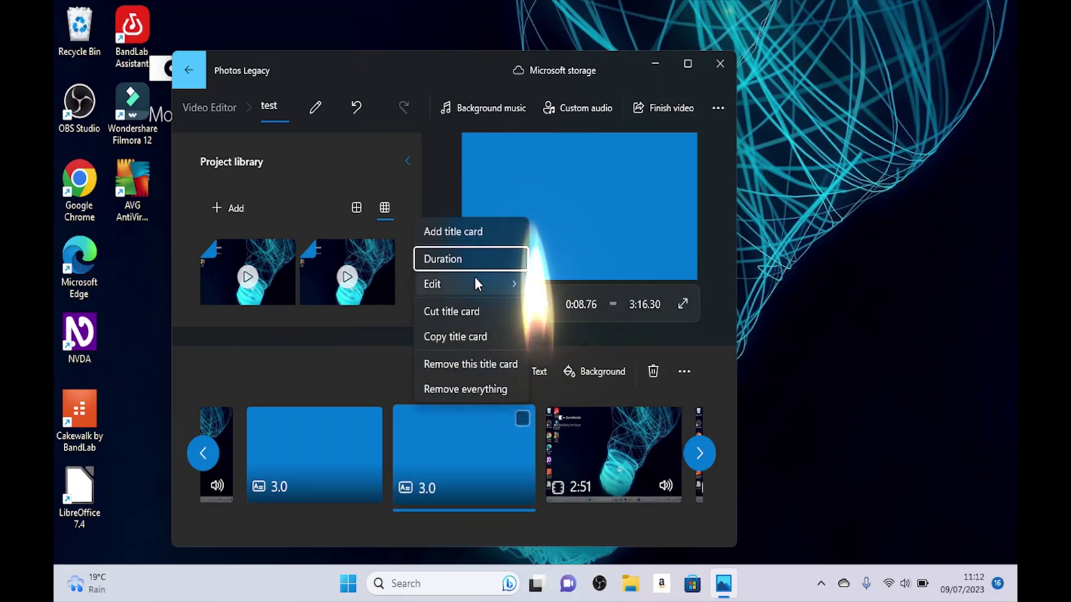
{"action": "key", "text": "Down"}
{"action": "key", "text": "Right"}
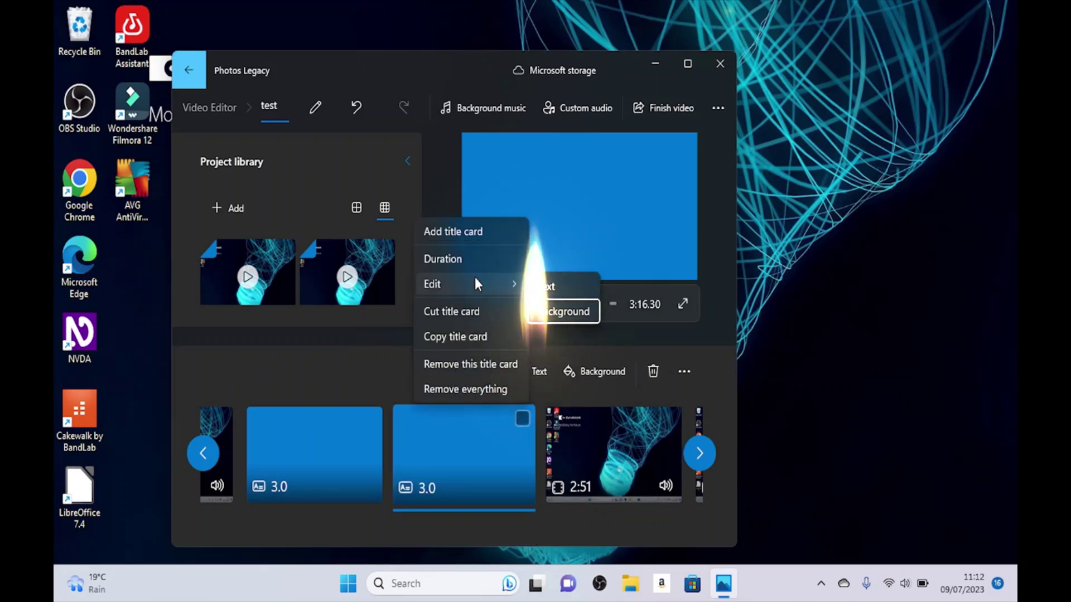
{"action": "key", "text": "Up"}
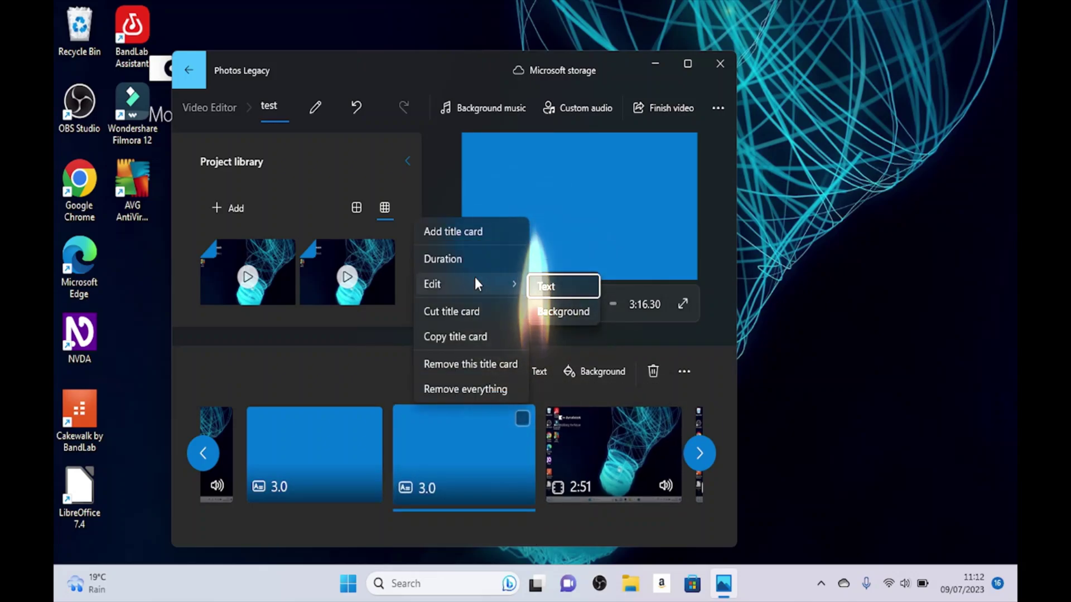
{"action": "key", "text": "Down"}
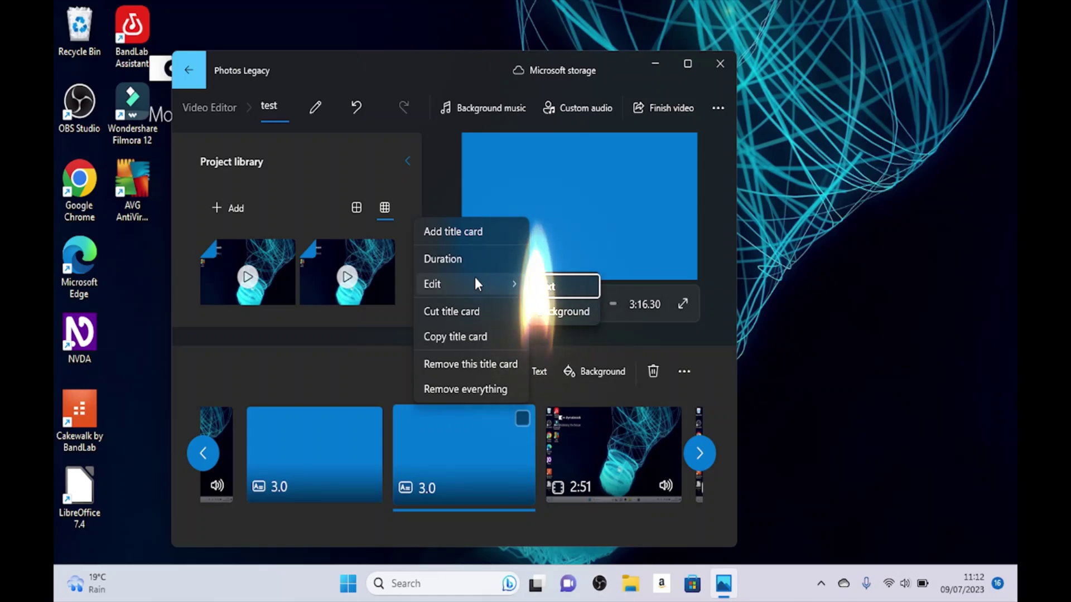
{"action": "key", "text": "Up"}
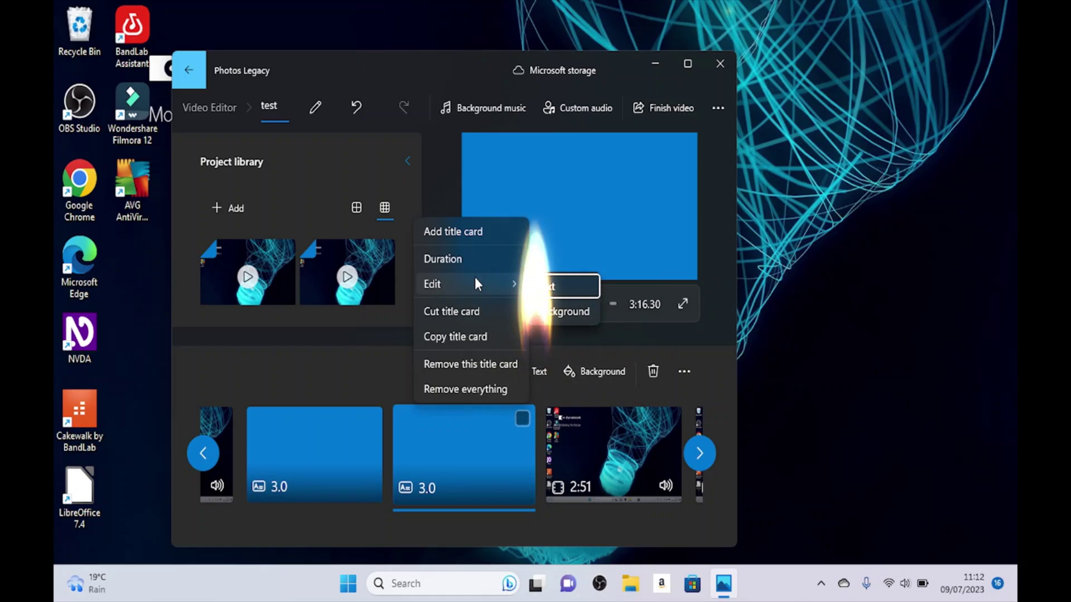
{"action": "key", "text": "Return"}
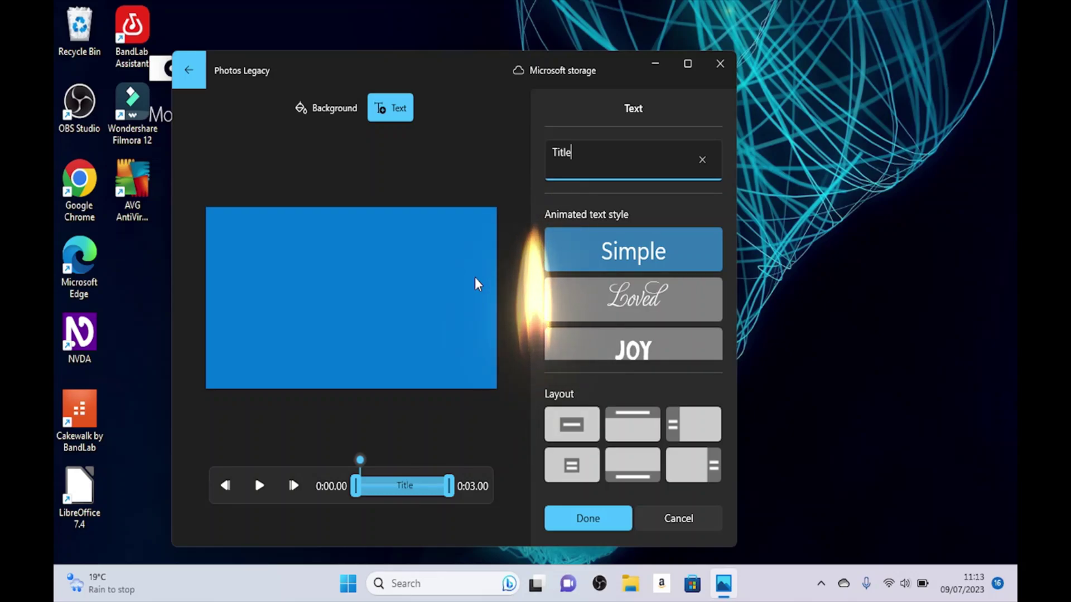
Append "test." to the second title card's text and add a second line reading "This is using the contextual menu"
{"action": "type", "text": "test."}
{"action": "key", "text": "Return"}
{"action": "type", "text": "This is "}
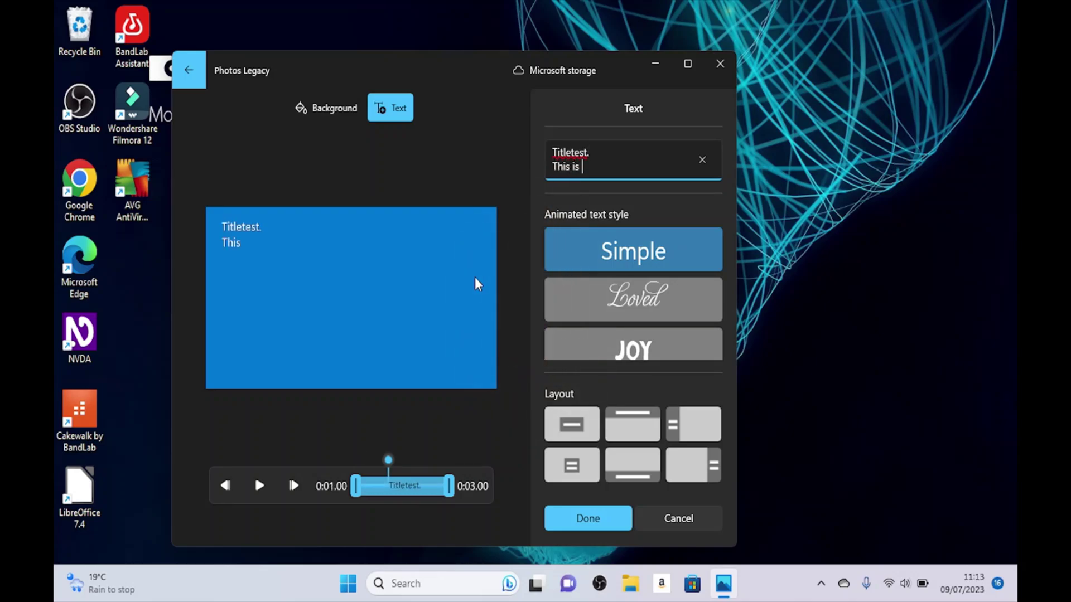
{"action": "type", "text": "using the co"}
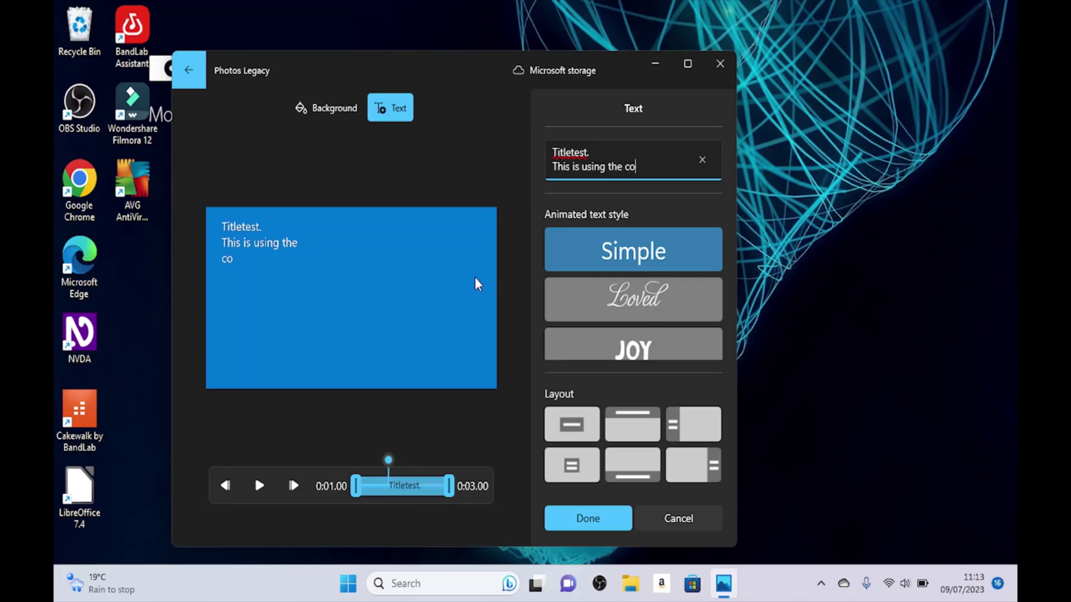
{"action": "type", "text": "ntextual menu"}
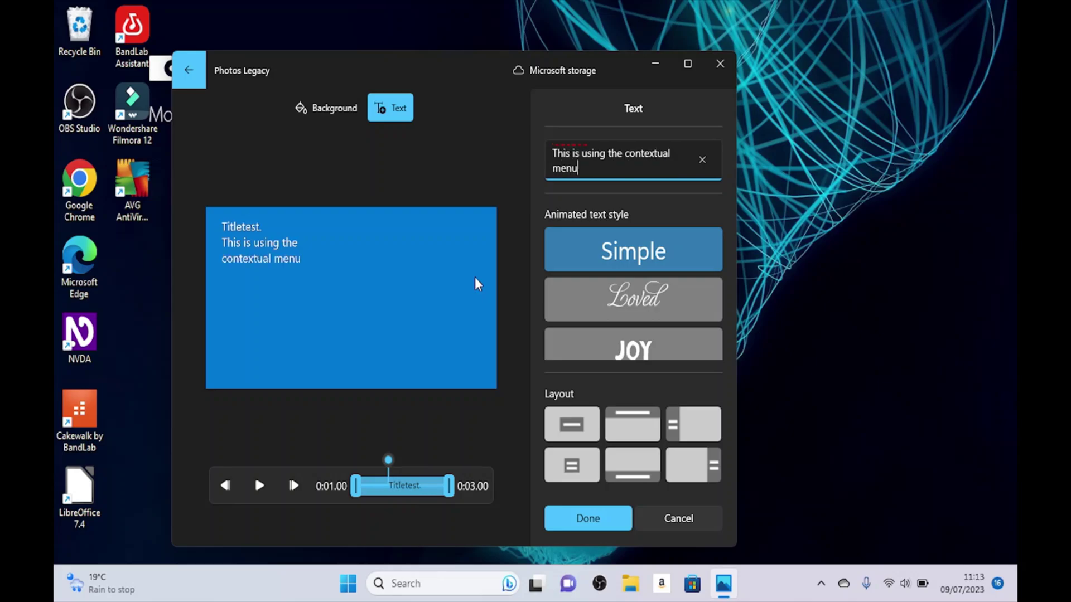
Apply the text changes to the second title card and return to the storyboard
{"action": "key", "text": "Tab"}
{"action": "key", "text": "Tab"}
{"action": "key", "text": "Tab"}
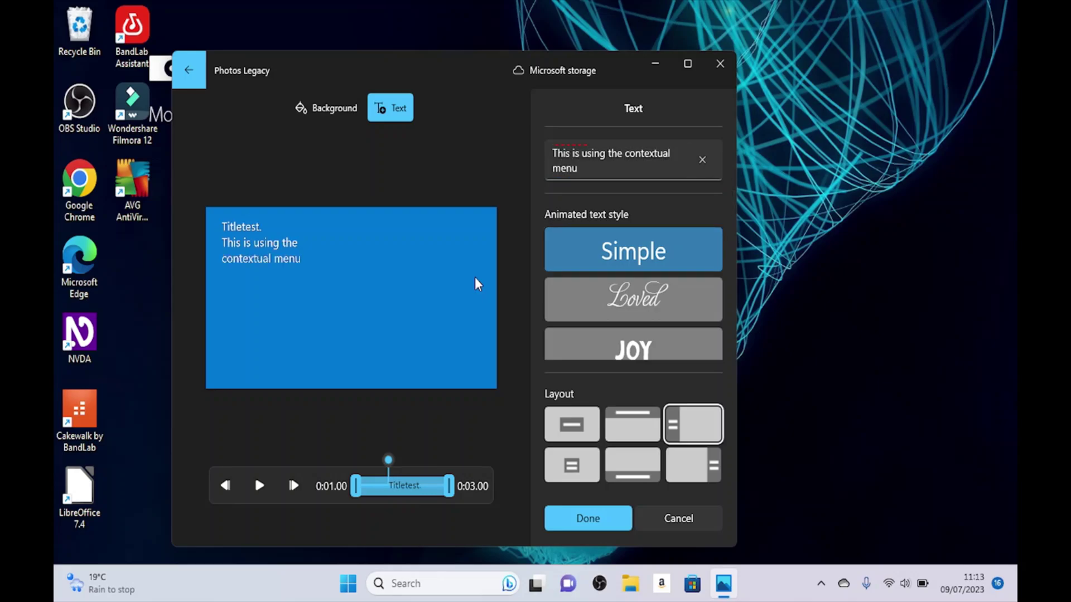
{"action": "key", "text": "Tab"}
{"action": "key", "text": "Return"}
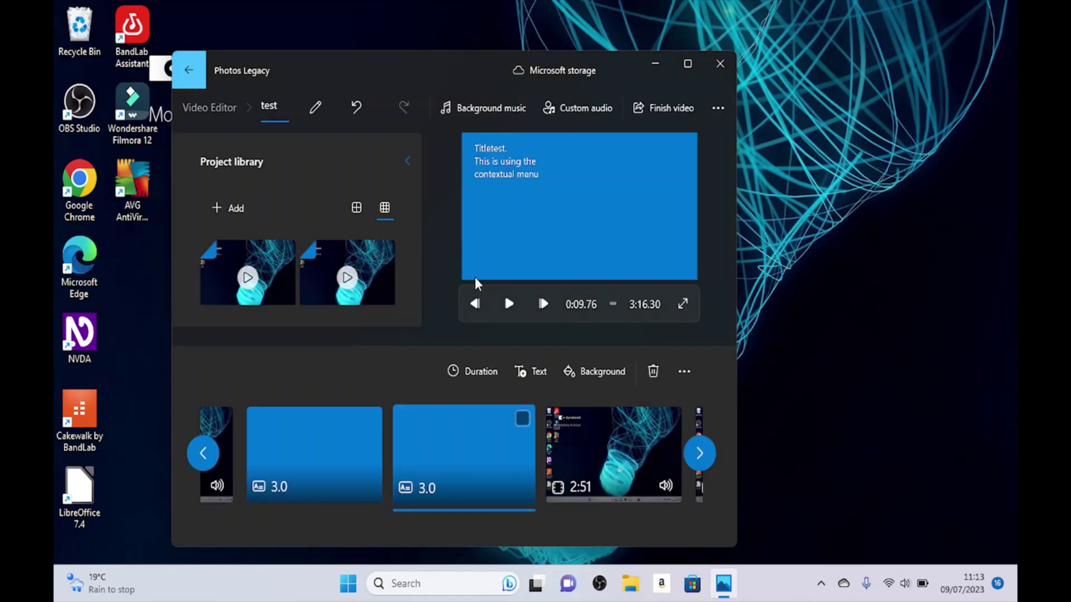
Set the duration of the second title card, directly before the 2:51 clip, to 6 seconds
{"action": "key", "text": "Tab"}
{"action": "key", "text": "Tab"}
{"action": "key", "text": "Tab"}
{"action": "key", "text": "shift+Tab"}
{"action": "key", "text": "Tab"}
{"action": "key", "text": "Tab"}
{"action": "key", "text": "Tab"}
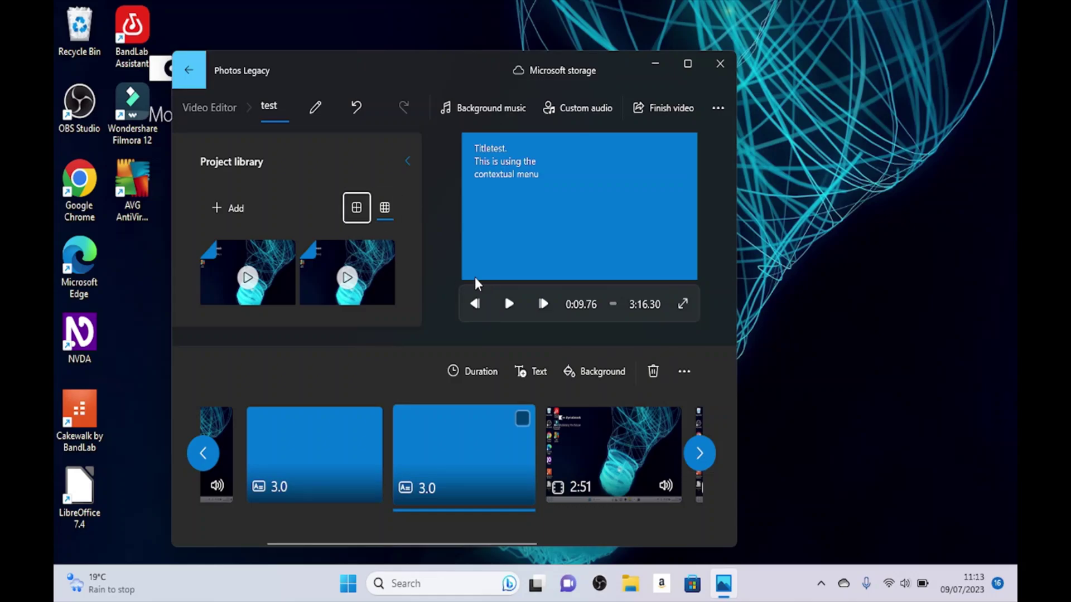
{"action": "key", "text": "Tab"}
{"action": "key", "text": "shift+Tab"}
{"action": "key", "text": "Tab"}
{"action": "key", "text": "Tab"}
{"action": "key", "text": "Tab"}
{"action": "key", "text": "Tab"}
{"action": "key", "text": "Return"}
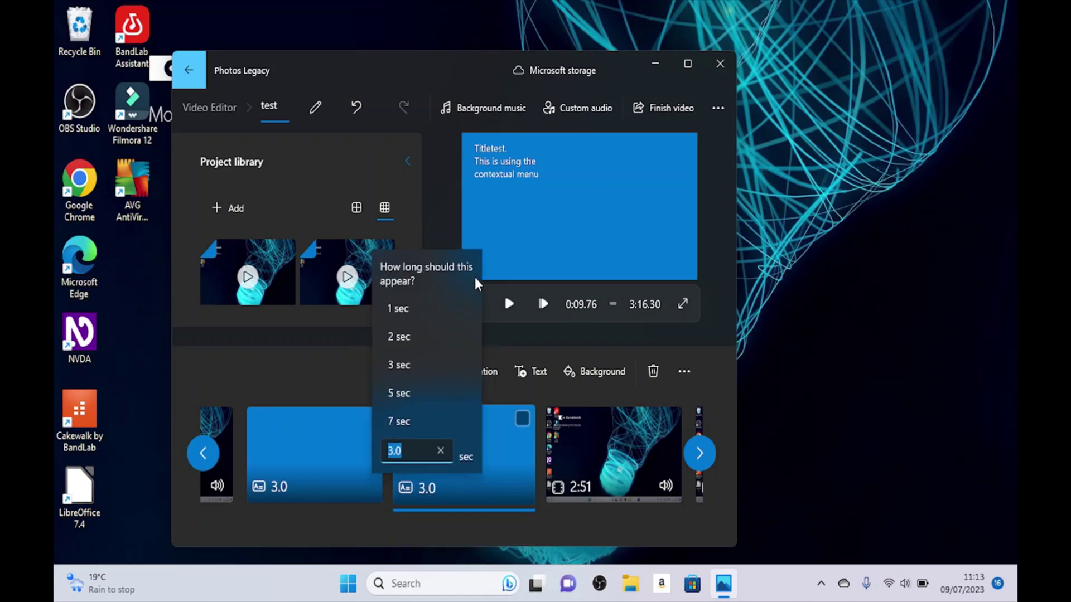
{"action": "key", "text": "BackSpace"}
{"action": "type", "text": "6"}
{"action": "key", "text": "Return"}
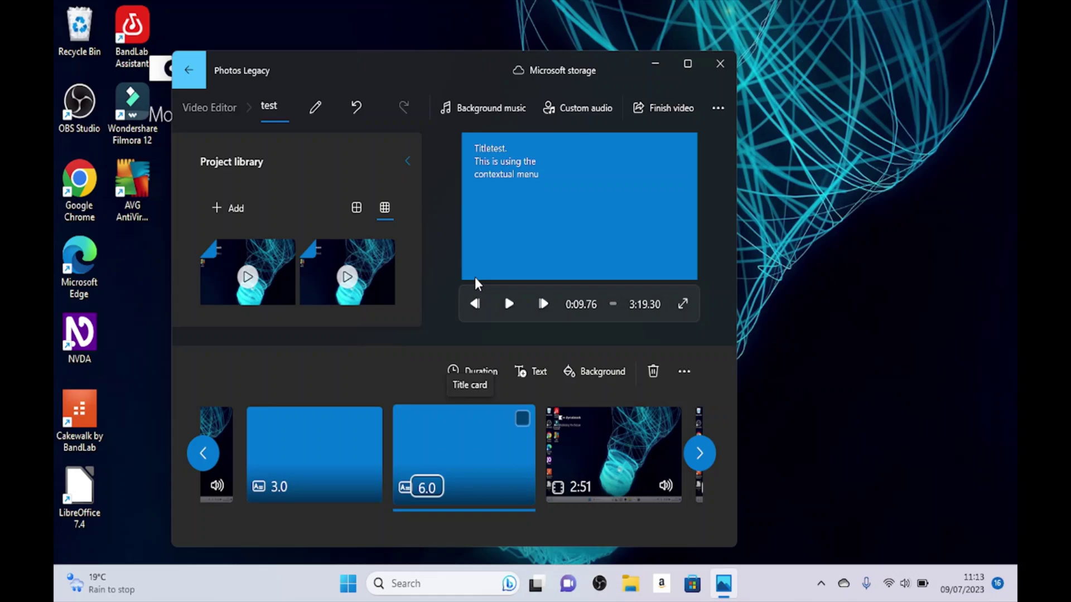
Set the duration of the first title card, the blank blue one, to a custom 5 seconds
{"action": "key", "text": "Left"}
{"action": "key", "text": "shift+F10"}
{"action": "key", "text": "Down"}
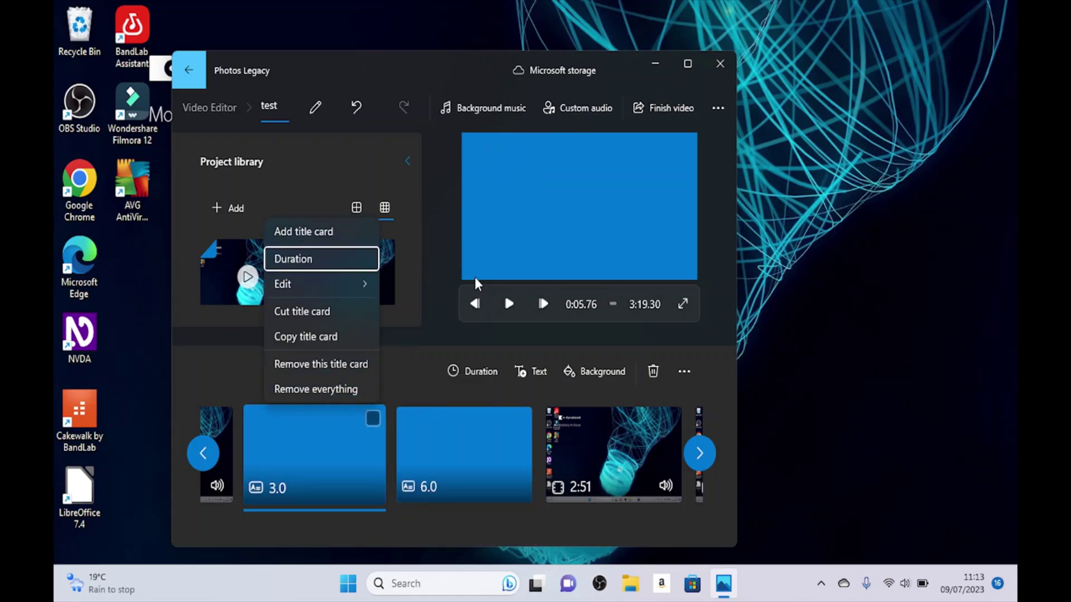
{"action": "key", "text": "Return"}
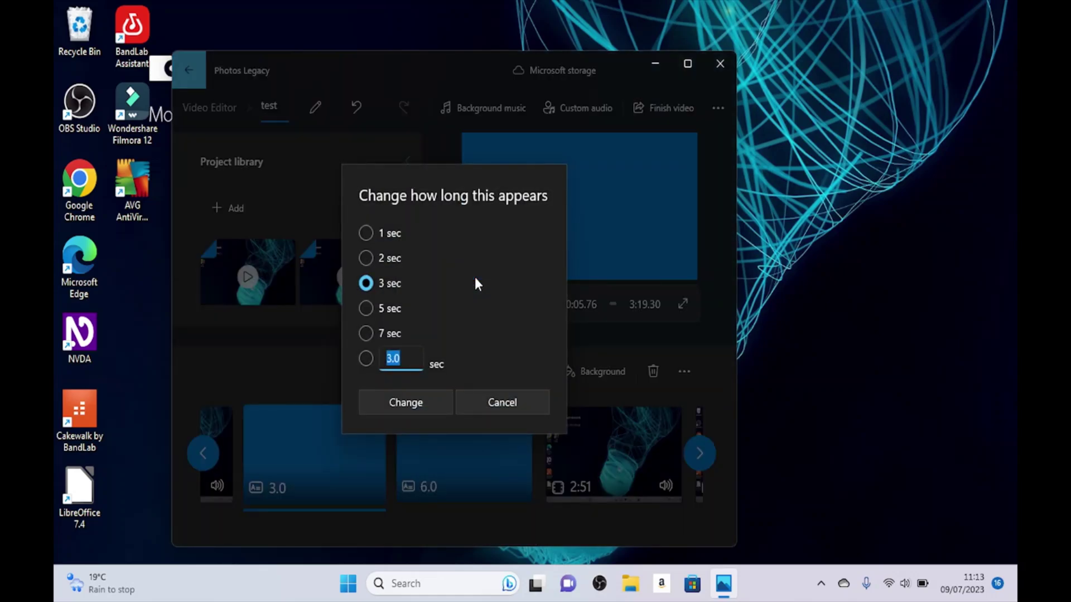
{"action": "type", "text": "5"}
{"action": "key", "text": "BackSpace"}
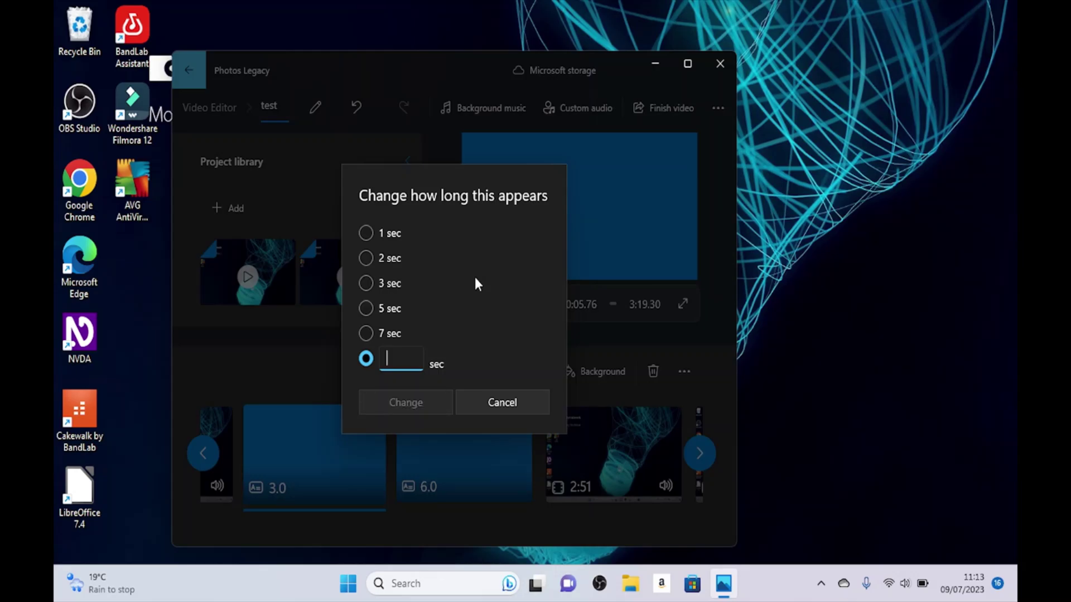
{"action": "type", "text": "5"}
{"action": "key", "text": "Return"}
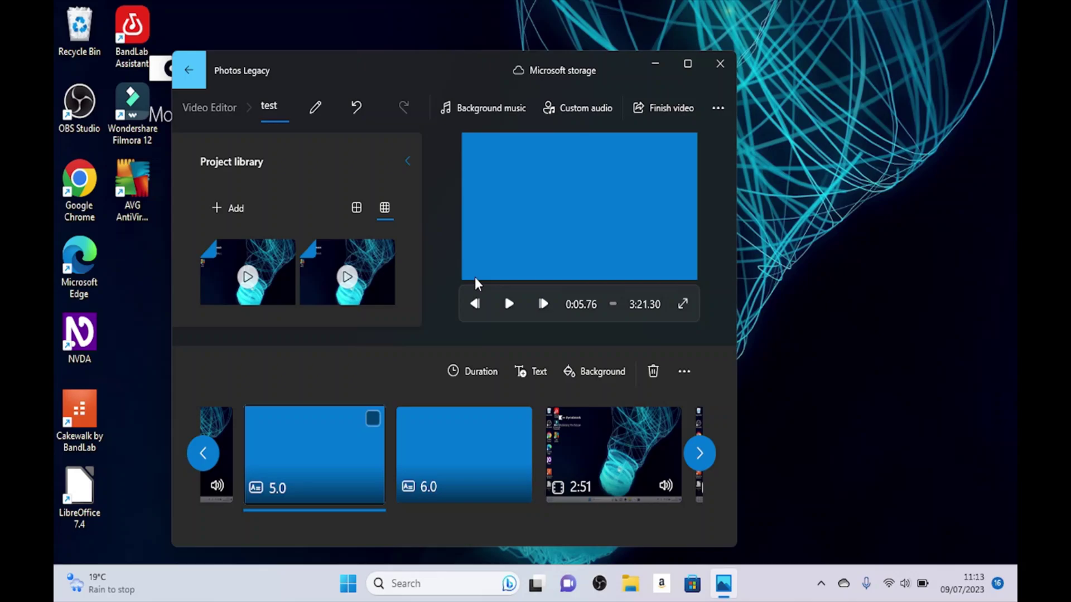
Open the background music selection and examine its track list, beat sync and music volume options
{"action": "key", "text": "shift+Tab"}
{"action": "key", "text": "shift+Tab"}
{"action": "key", "text": "shift+Tab"}
{"action": "key", "text": "shift+Tab"}
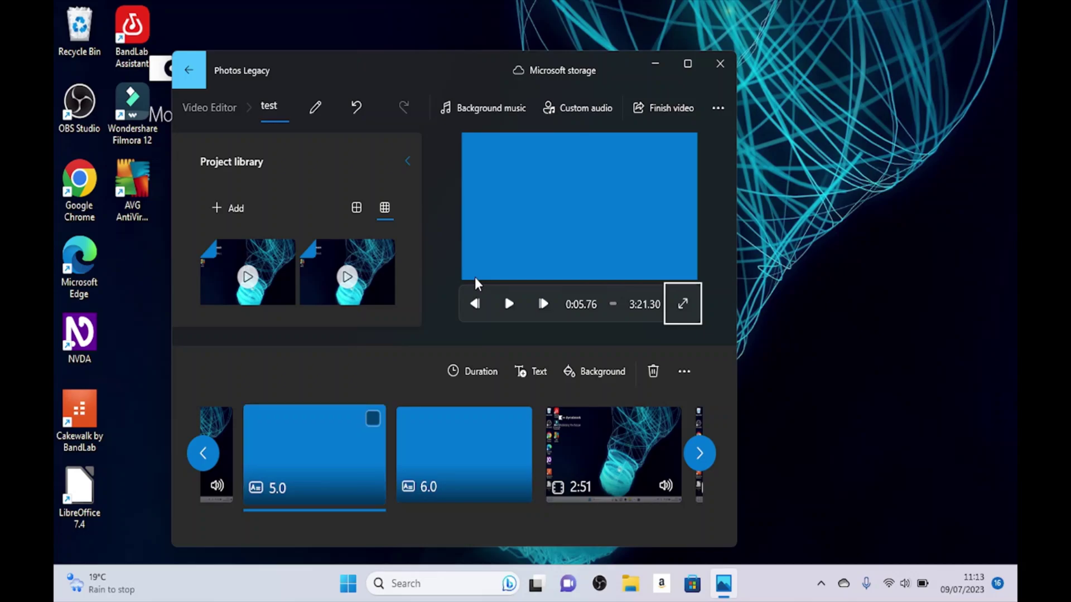
{"action": "key", "text": "shift+Tab"}
{"action": "key", "text": "shift+Tab"}
{"action": "key", "text": "shift+Tab"}
{"action": "key", "text": "shift+Tab"}
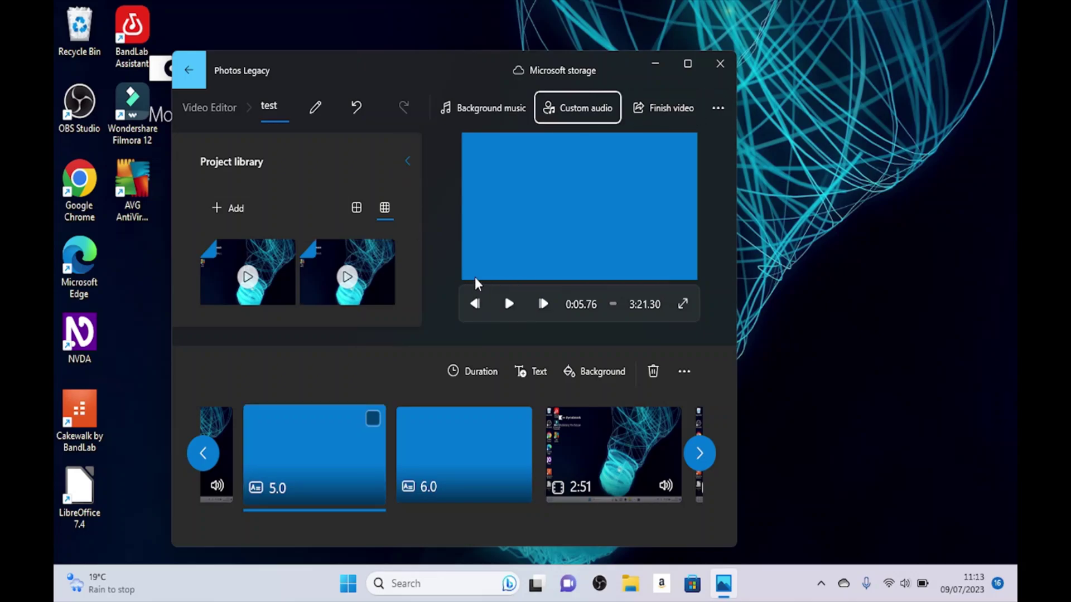
{"action": "key", "text": "Tab"}
{"action": "key", "text": "Return"}
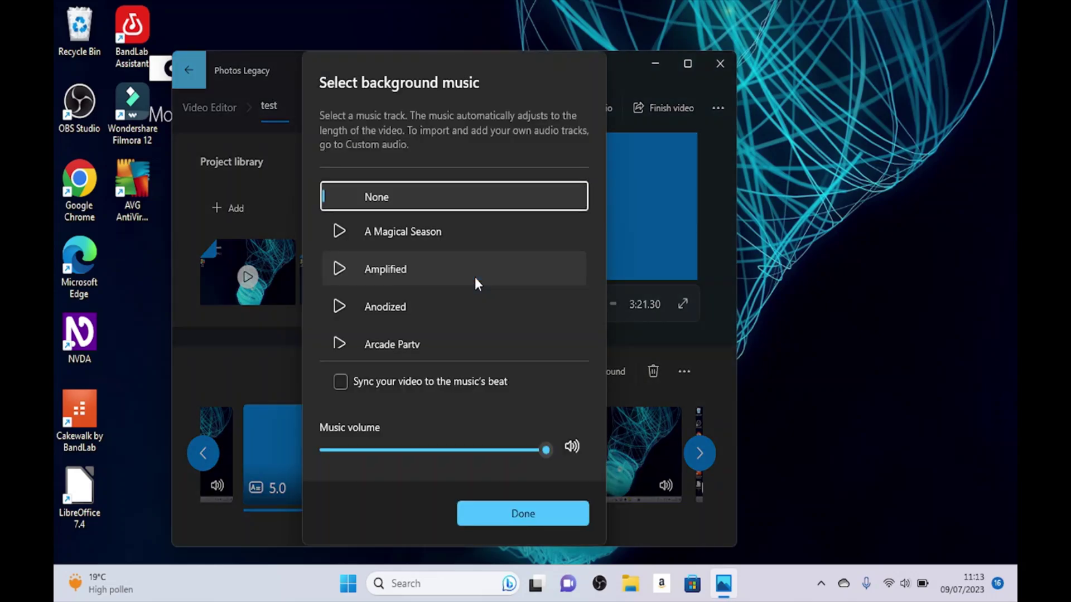
{"action": "key", "text": "Tab"}
{"action": "key", "text": "Tab"}
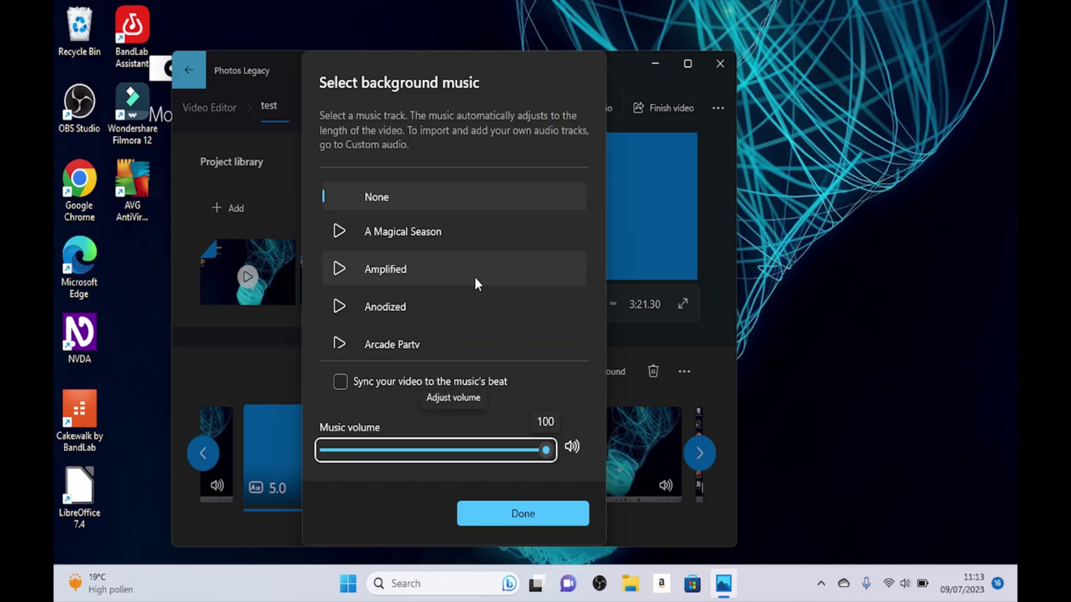
{"action": "key", "text": "Tab"}
{"action": "key", "text": "shift+Tab"}
{"action": "key", "text": "shift+Tab"}
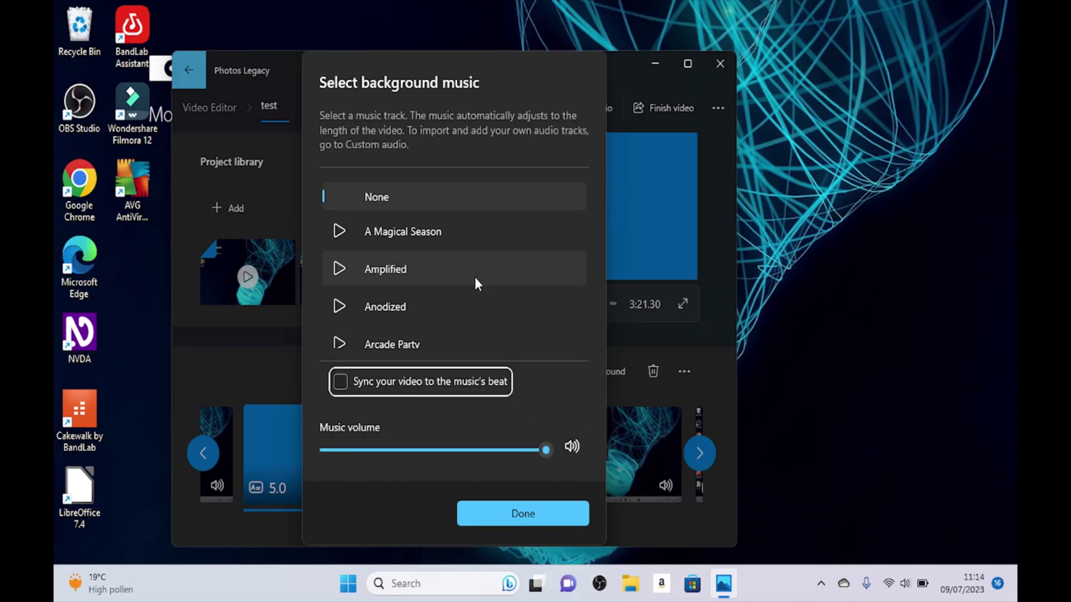
{"action": "key", "text": "shift+Tab"}
{"action": "key", "text": "Tab"}
{"action": "key", "text": "shift+Tab"}
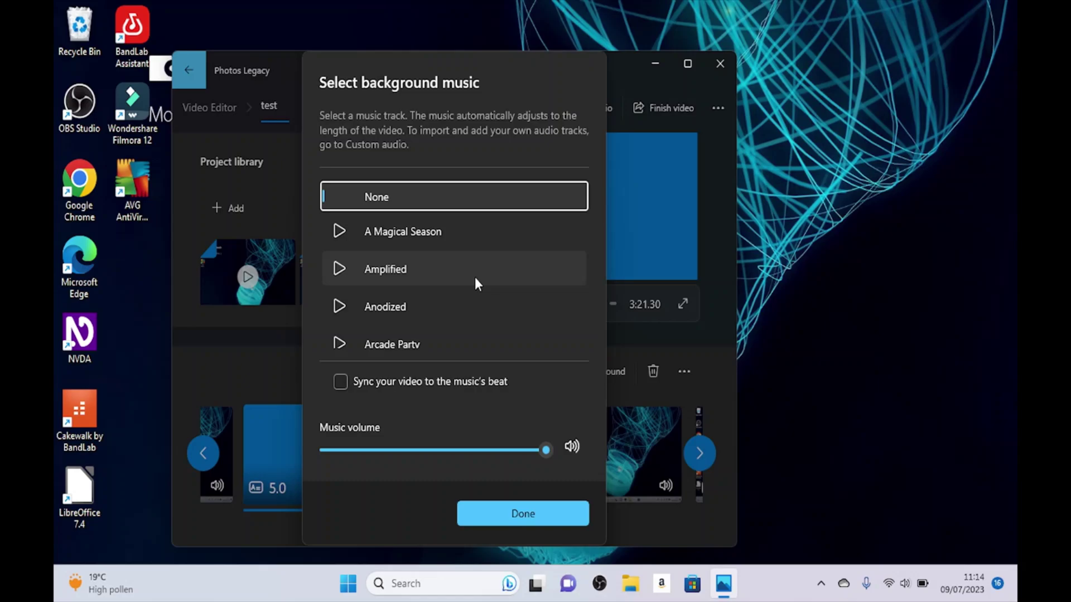
Browse the background music tracks and play the preview of Anodized
{"action": "key", "text": "Down"}
{"action": "key", "text": "Down"}
{"action": "key", "text": "Down"}
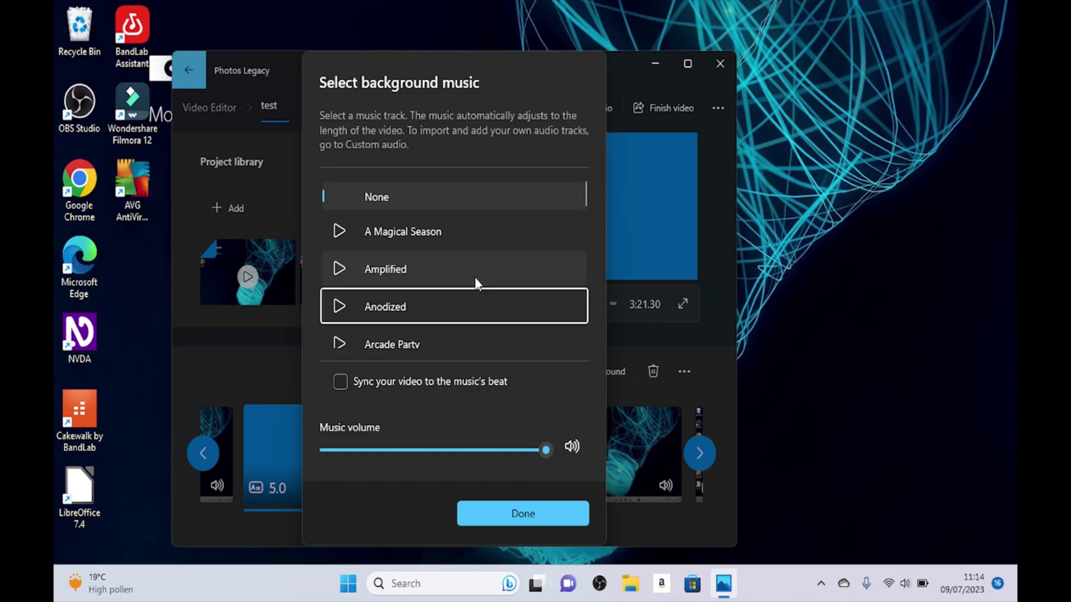
{"action": "key", "text": "Down"}
{"action": "key", "text": "Down"}
{"action": "key", "text": "Down"}
{"action": "key", "text": "Up"}
{"action": "key", "text": "Up"}
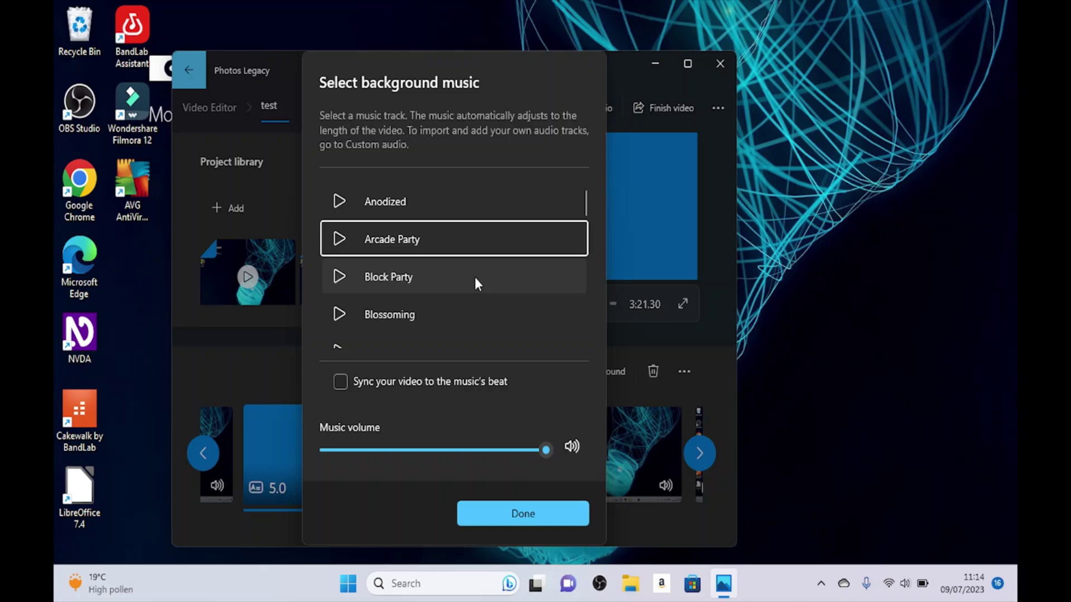
{"action": "key", "text": "Up"}
{"action": "key", "text": "Tab"}
{"action": "key", "text": "space"}
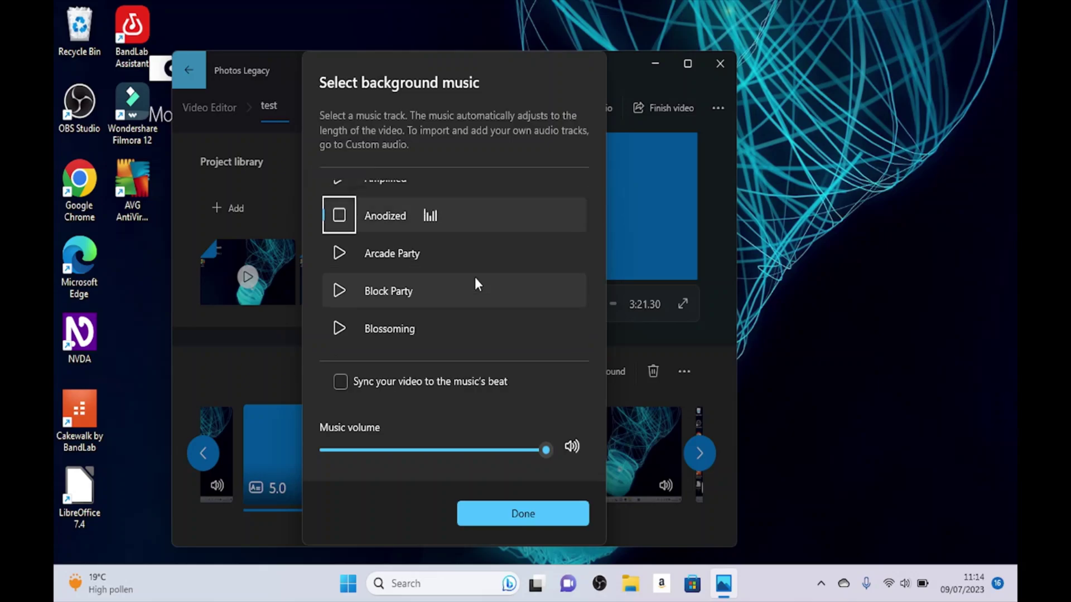
Lower the system volume to 52 while the music preview plays
{"action": "key", "text": "XF86AudioLowerVolume"}
{"action": "key", "text": "XF86AudioLowerVolume"}
{"action": "key", "text": "XF86AudioLowerVolume"}
{"action": "key", "text": "XF86AudioLowerVolume"}
{"action": "key", "text": "XF86AudioLowerVolume"}
{"action": "key", "text": "XF86AudioLowerVolume"}
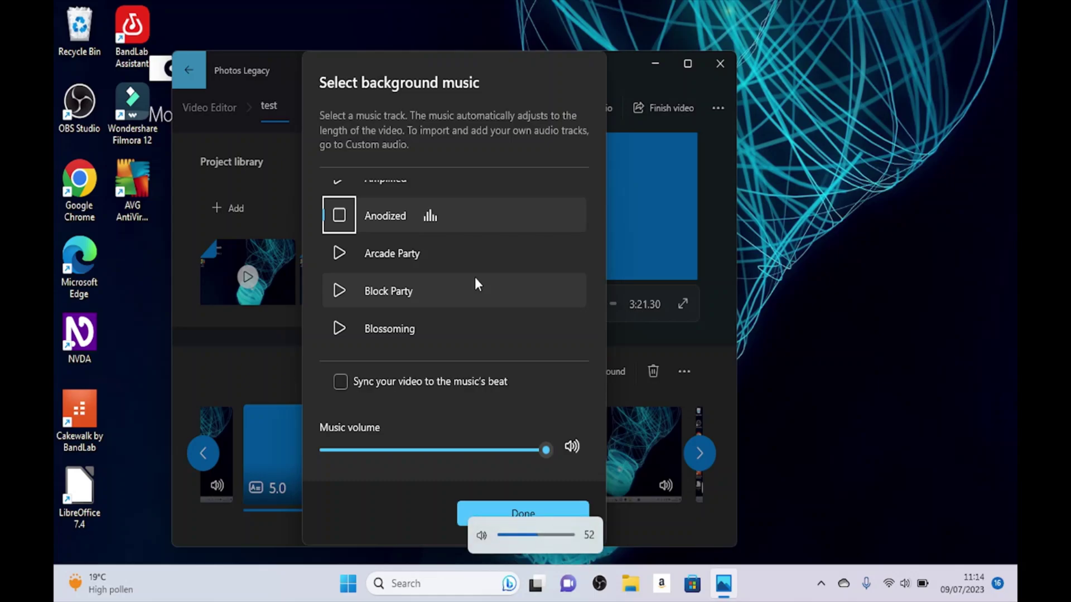
Find the Reflecting Pool track and play its preview, muting the system sound and turning it back on
{"action": "key", "text": "Down"}
{"action": "key", "text": "e"}
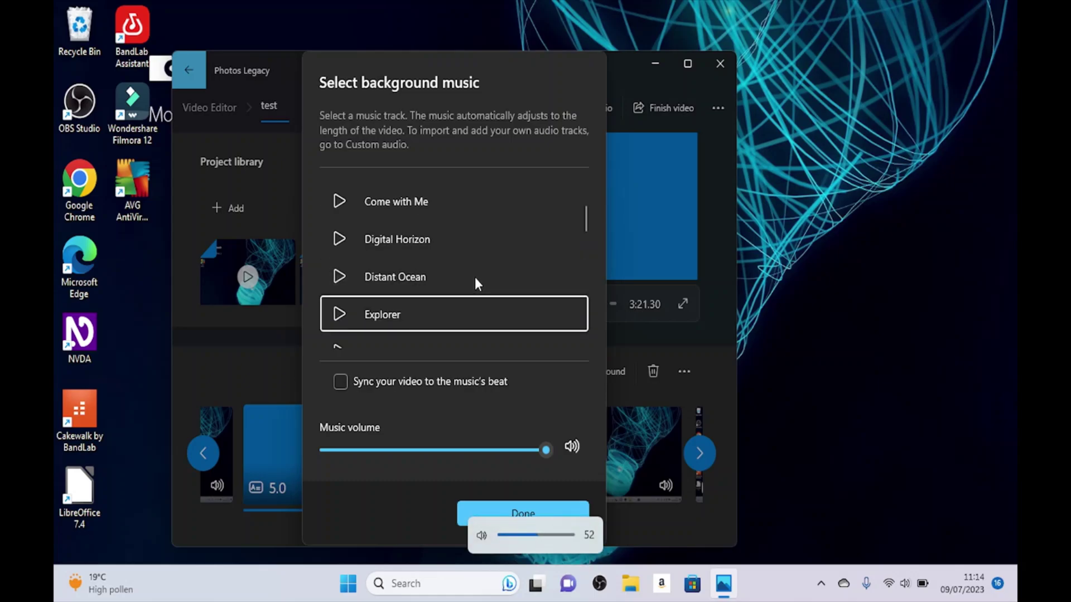
{"action": "key", "text": "m"}
{"action": "key", "text": "Down"}
{"action": "key", "text": "Down"}
{"action": "key", "text": "Down"}
{"action": "key", "text": "Down"}
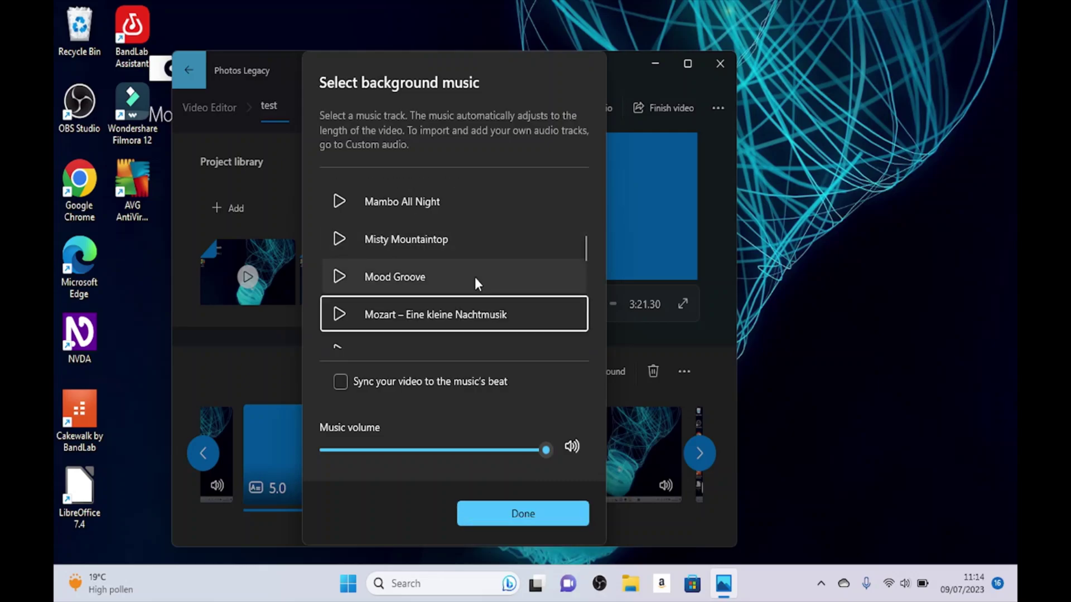
{"action": "key", "text": "Down"}
{"action": "key", "text": "Down"}
{"action": "key", "text": "Down"}
{"action": "key", "text": "Down"}
{"action": "key", "text": "Down"}
{"action": "key", "text": "Down"}
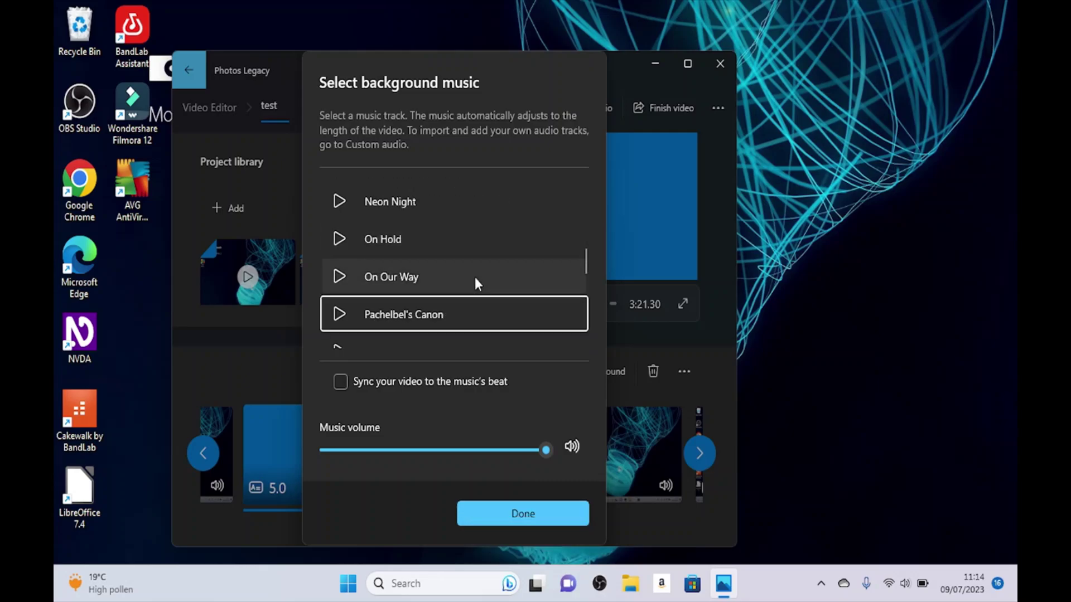
{"action": "key", "text": "Down"}
{"action": "key", "text": "Down"}
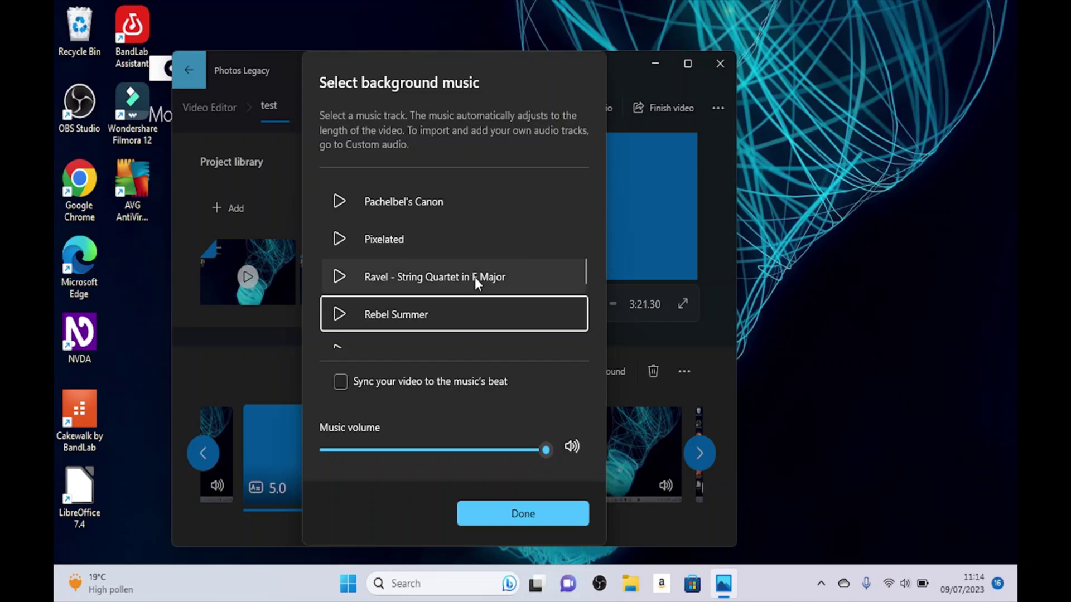
{"action": "key", "text": "Tab"}
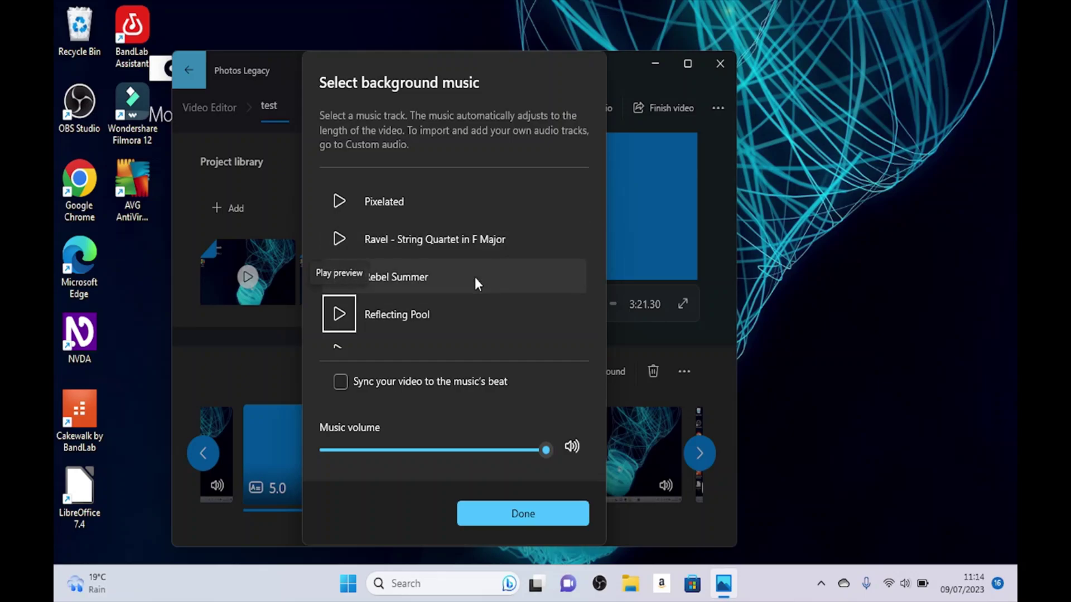
{"action": "key", "text": "Return"}
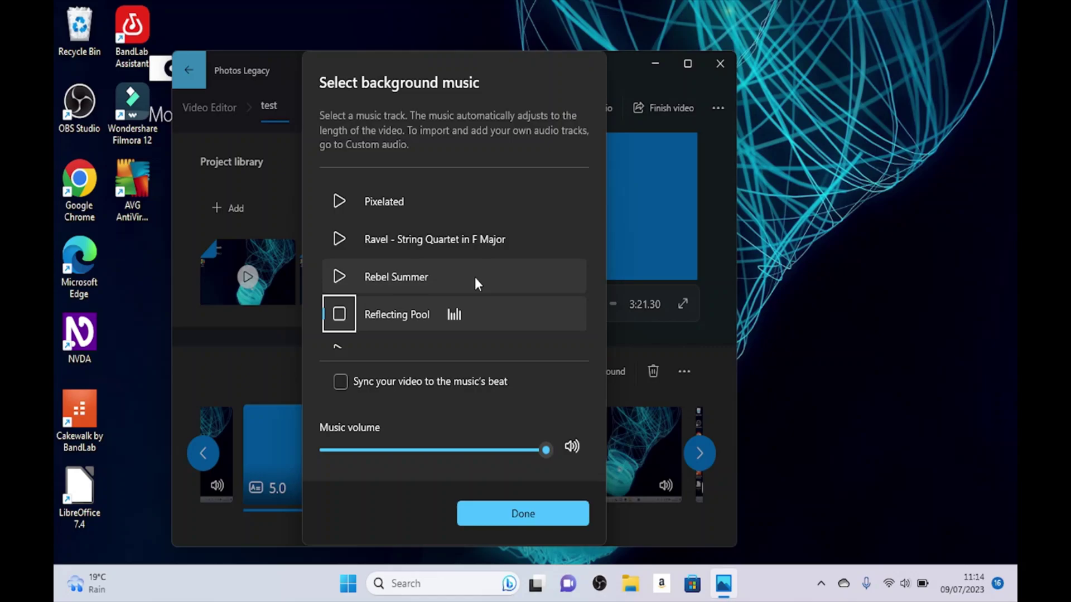
{"action": "key", "text": "XF86AudioMute"}
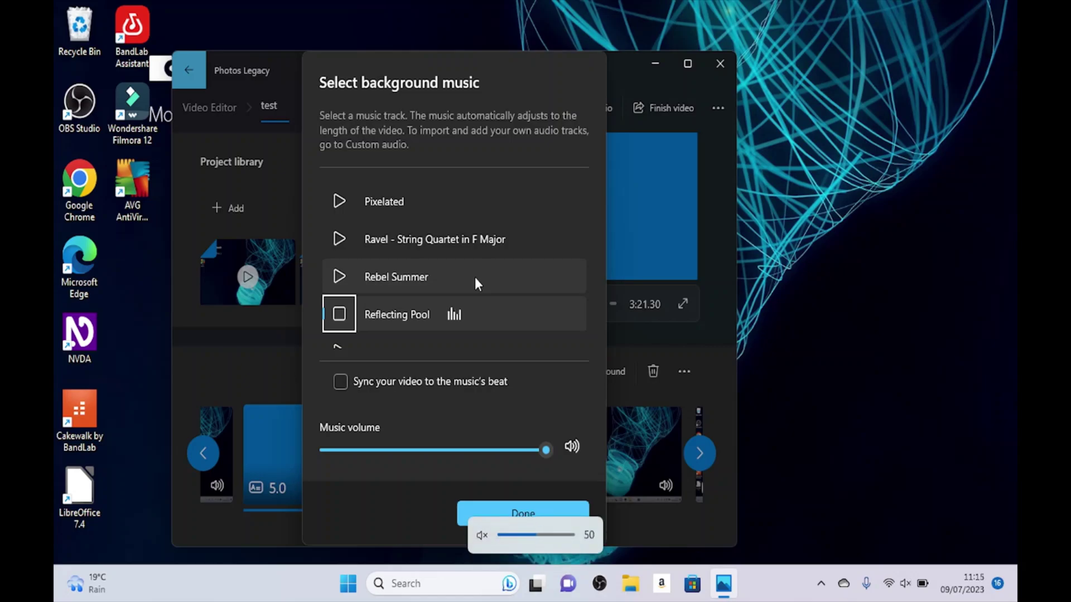
{"action": "key", "text": "XF86AudioRaiseVolume"}
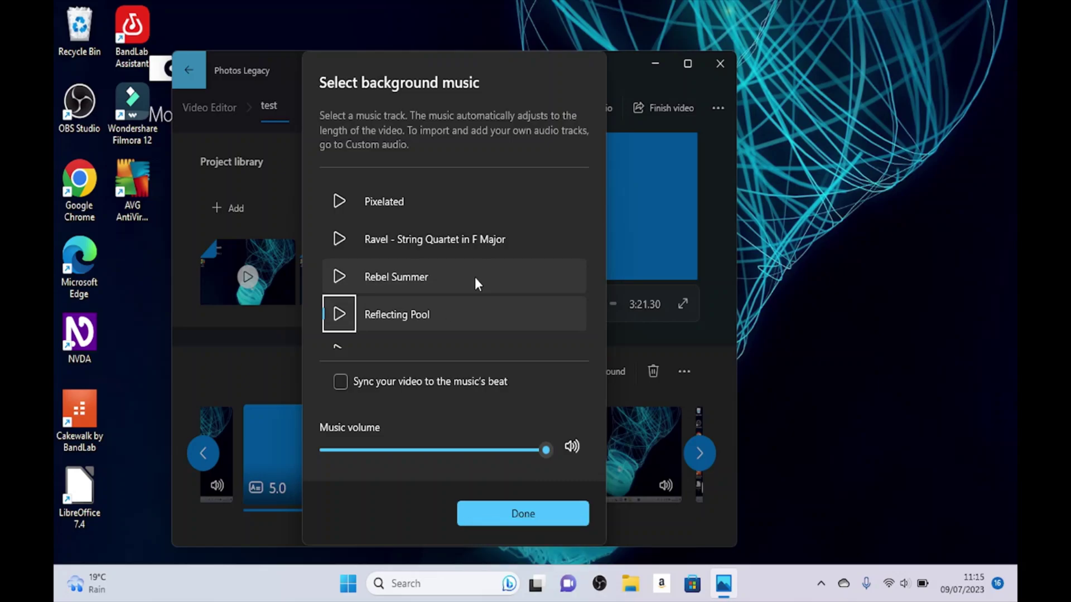
Check the volume and mute controls for the selected Reflecting Pool track, and dismiss the background music selection
{"action": "key", "text": "Tab"}
{"action": "key", "text": "Tab"}
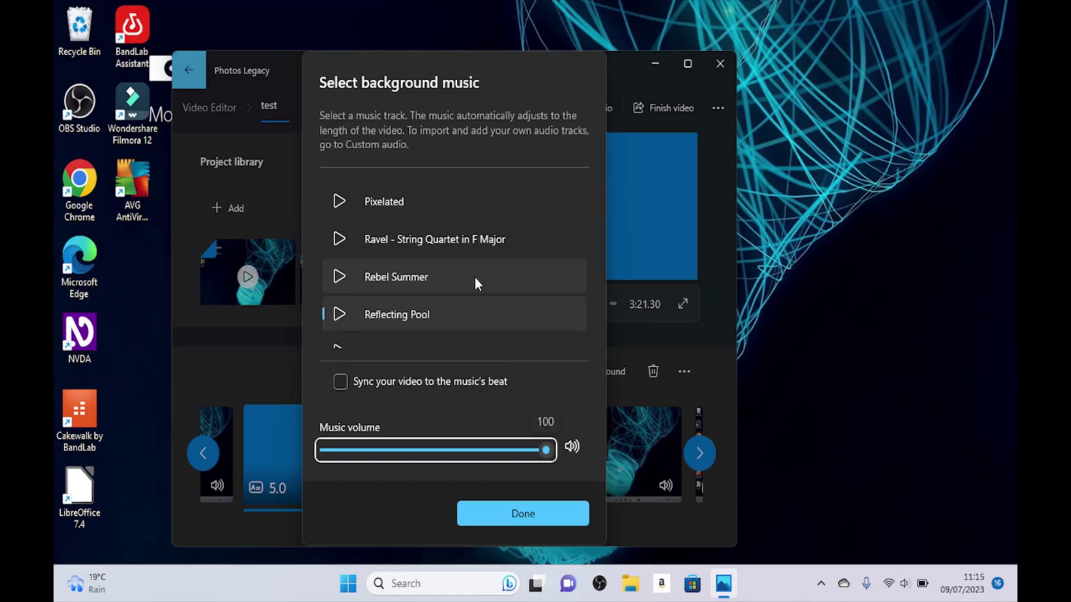
{"action": "key", "text": "Tab"}
{"action": "key", "text": "Tab"}
{"action": "key", "text": "Tab"}
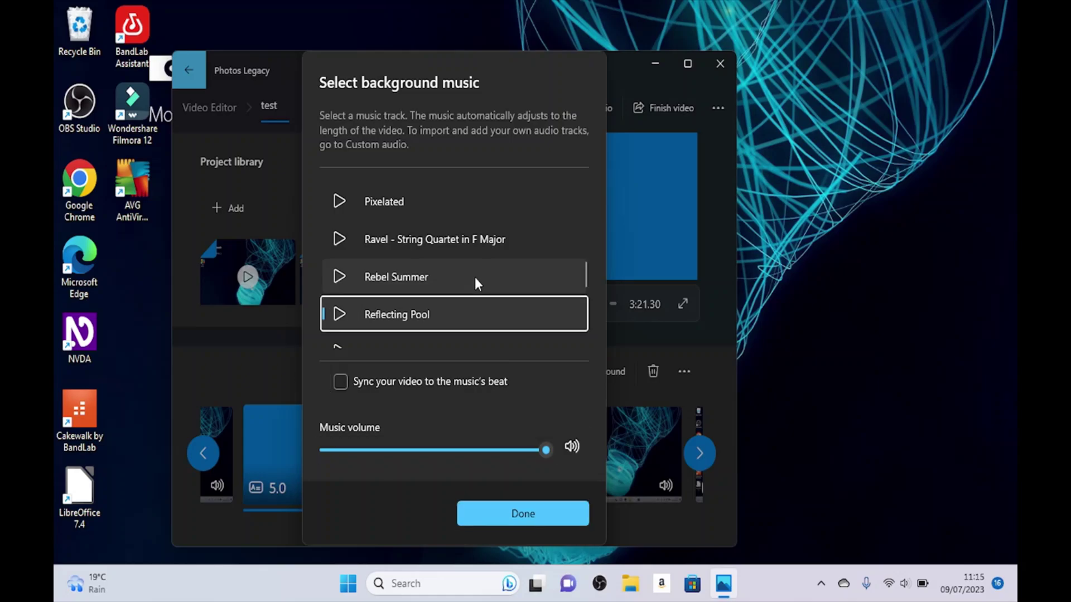
{"action": "key", "text": "Tab"}
{"action": "key", "text": "shift+Tab"}
{"action": "key", "text": "shift+Tab"}
{"action": "key", "text": "shift+Tab"}
{"action": "key", "text": "shift+Tab"}
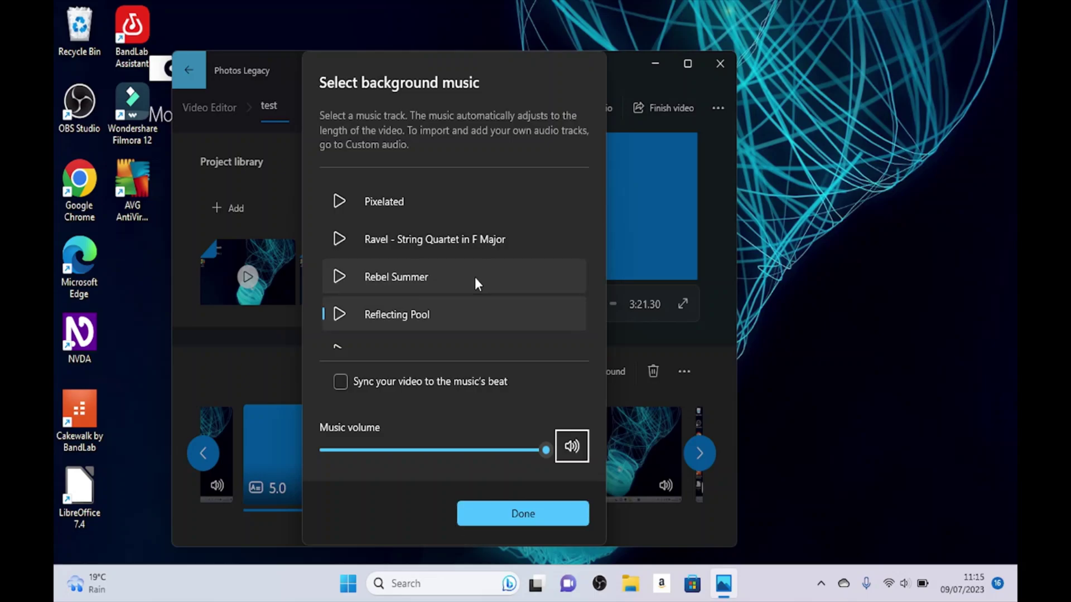
{"action": "key", "text": "Escape"}
Examine the Finish video quality choices, such as Medium 720p and High 1080p, and leave without exporting
{"action": "key", "text": "Tab"}
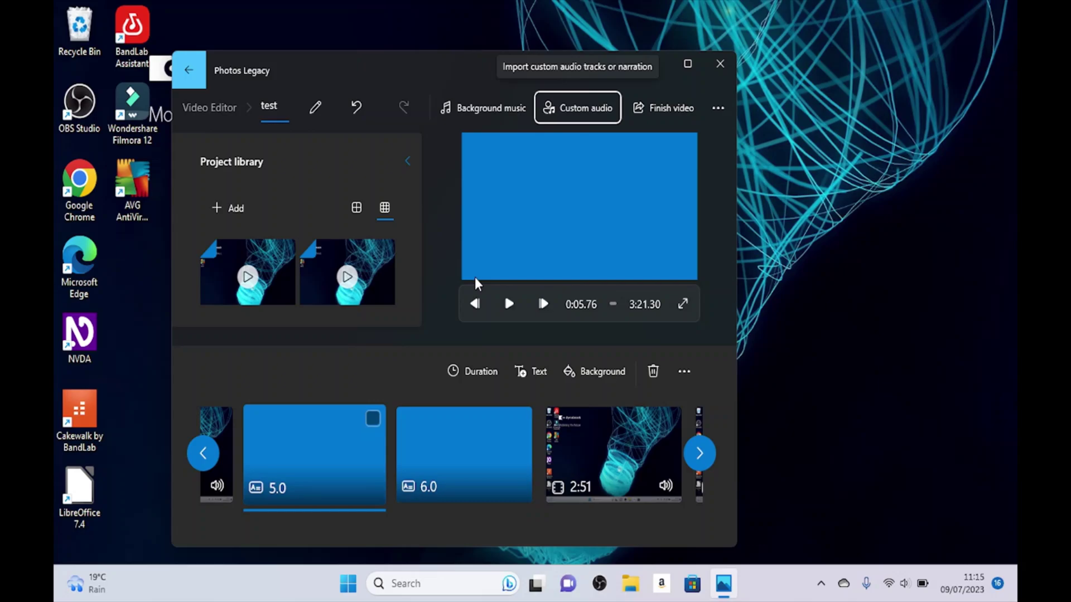
{"action": "key", "text": "Tab"}
{"action": "key", "text": "shift+Tab"}
{"action": "key", "text": "Tab"}
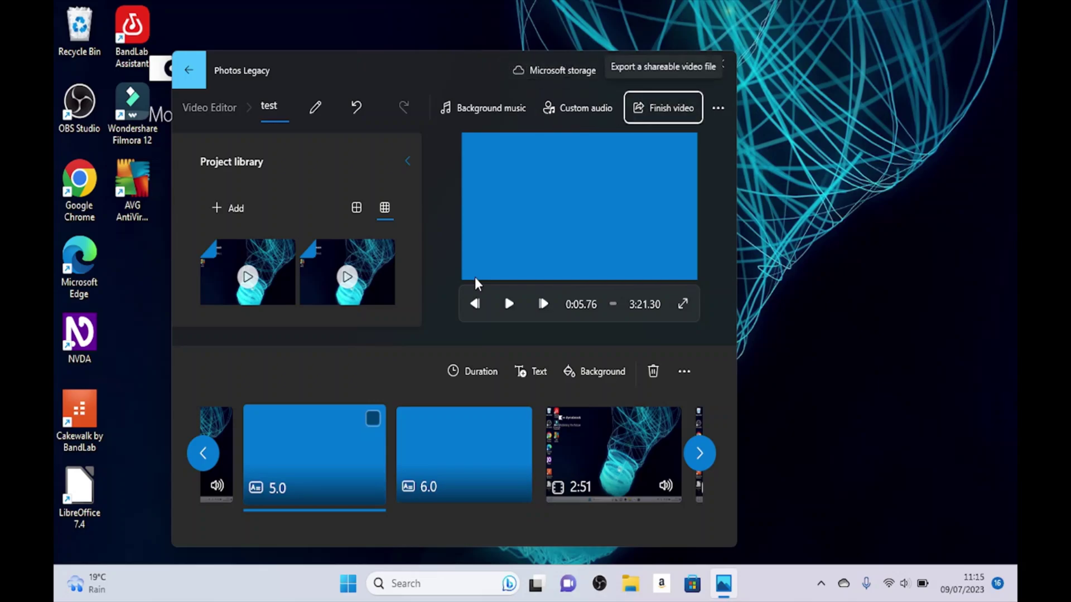
{"action": "key", "text": "Return"}
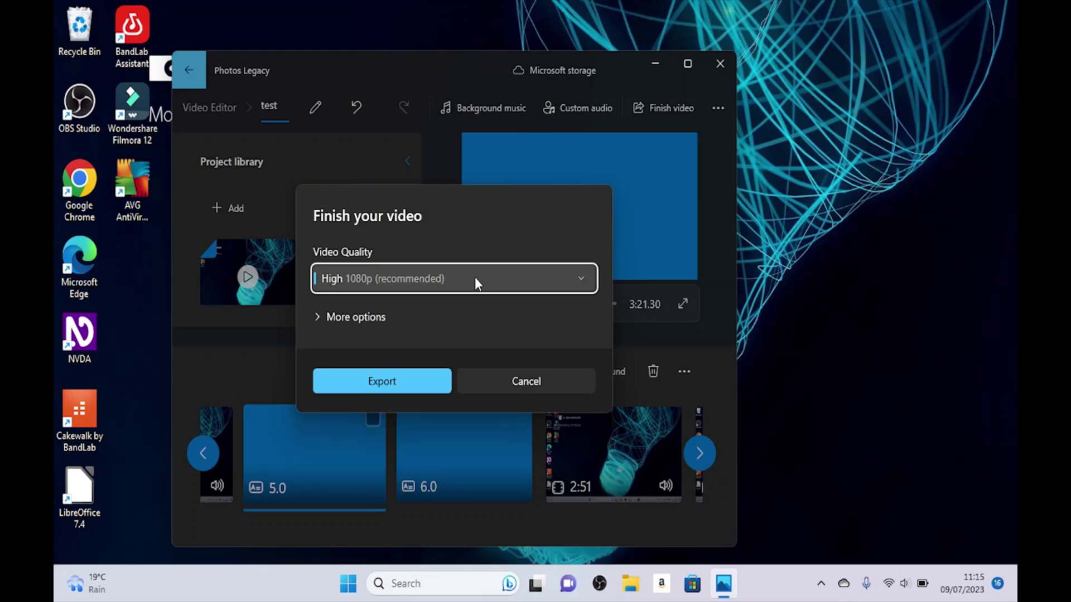
{"action": "key", "text": "Down"}
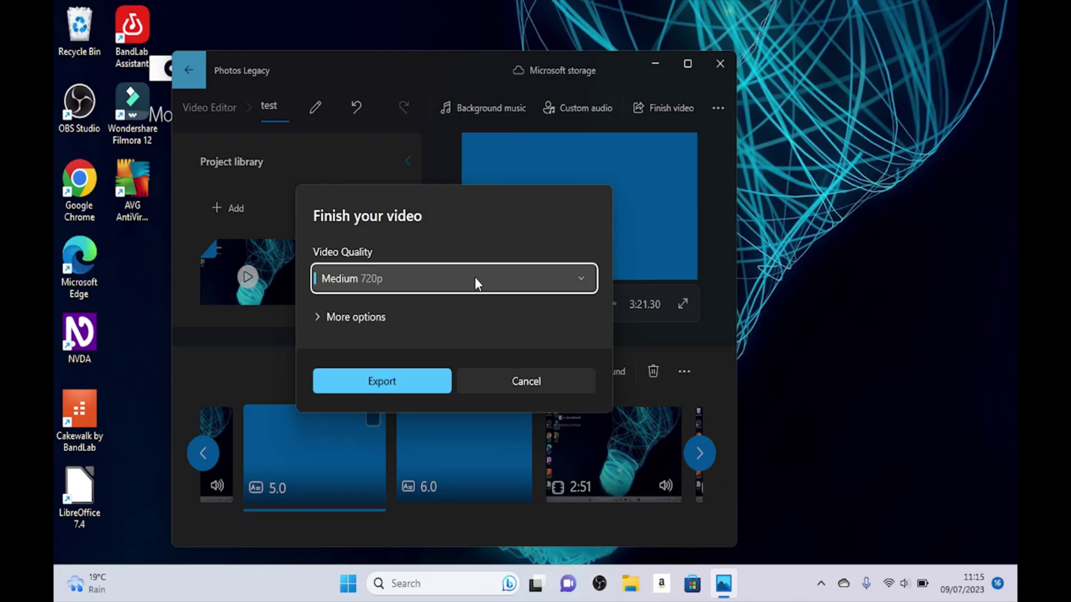
{"action": "key", "text": "Up"}
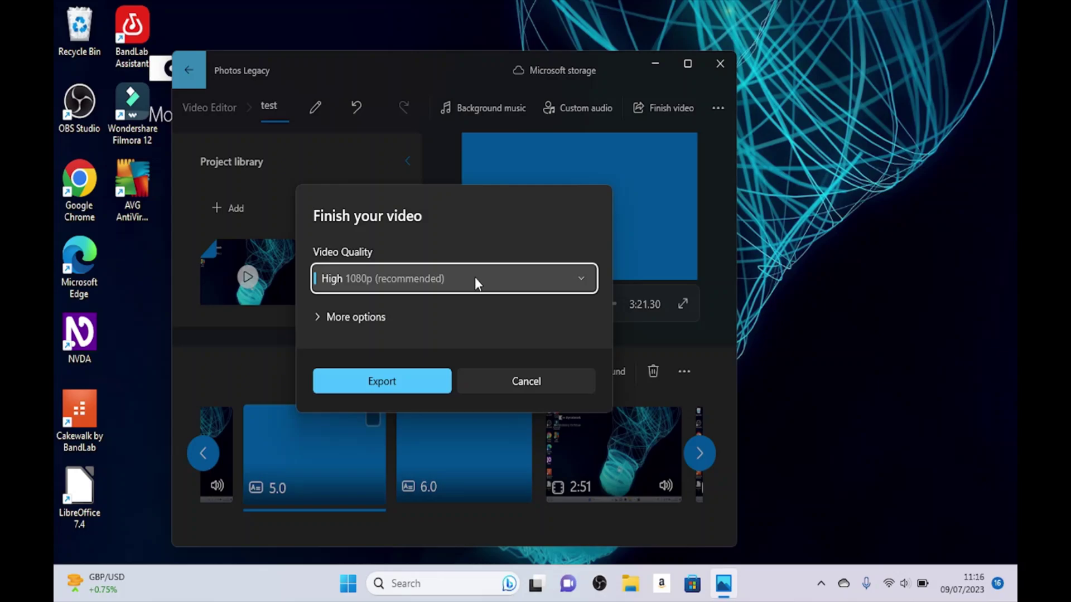
{"action": "key", "text": "Tab"}
{"action": "key", "text": "Tab"}
{"action": "key", "text": "Tab"}
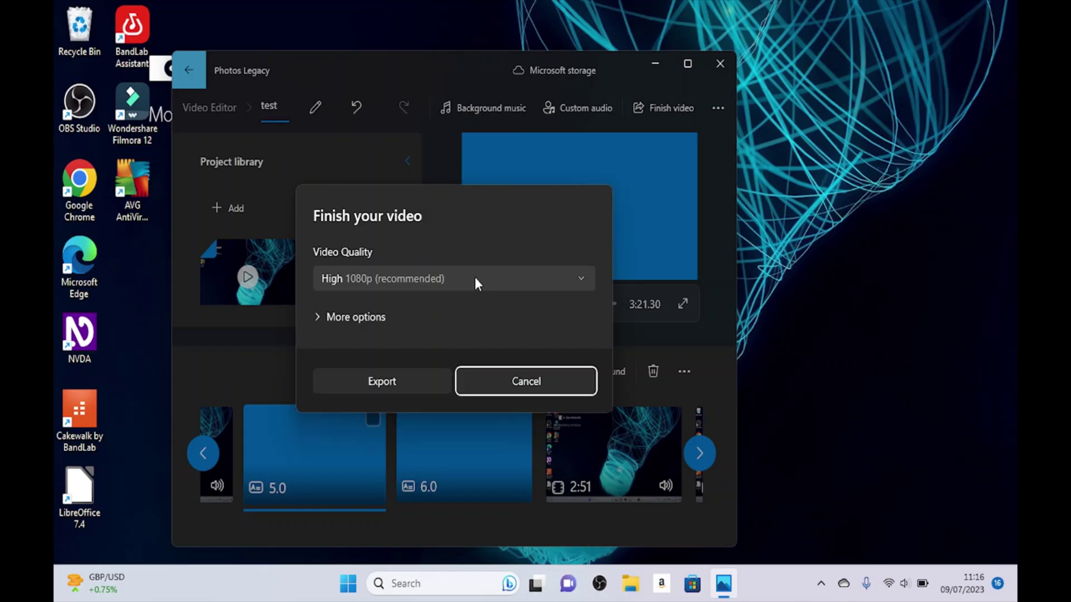
{"action": "key", "text": "Return"}
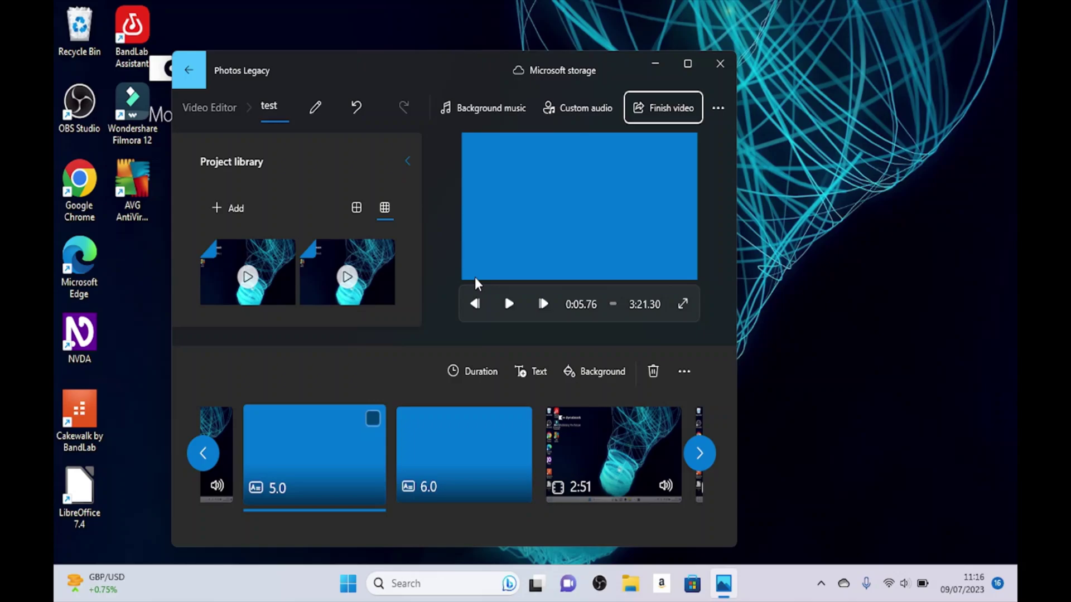
Close the video editor
{"action": "key", "text": "Tab"}
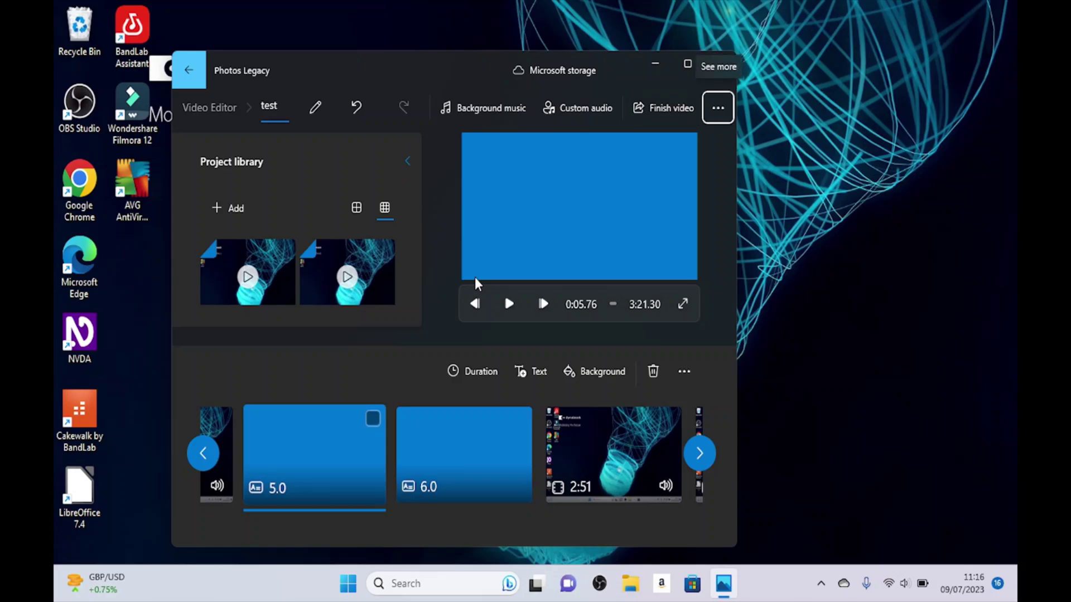
{"action": "key", "text": "alt+F4"}
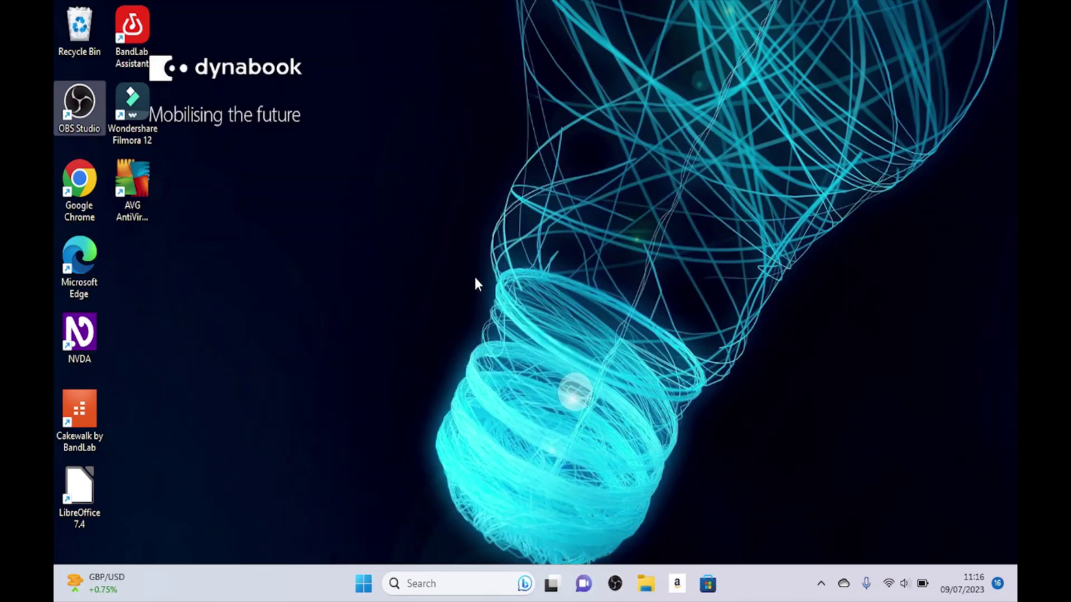